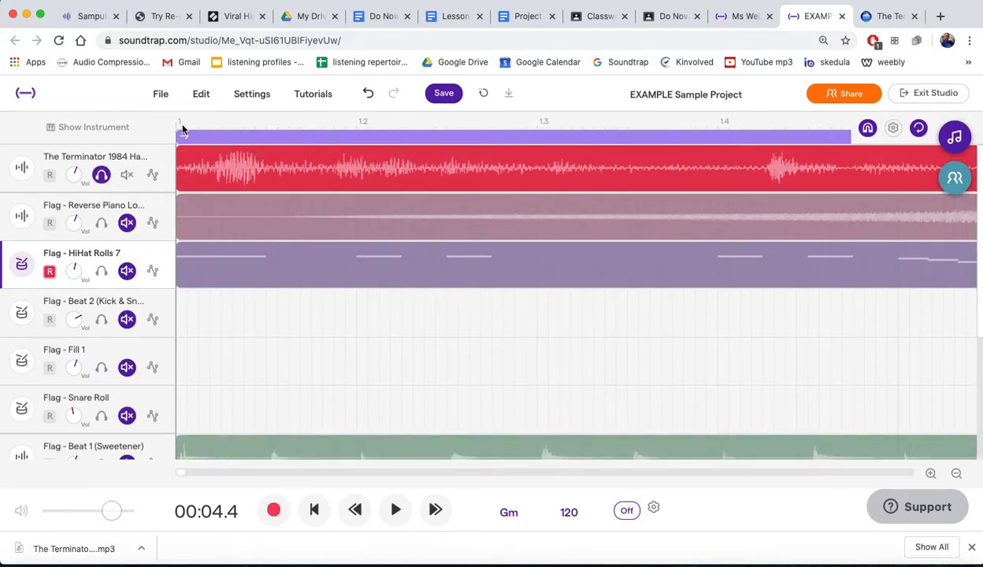
- Shorten the loop range so that it runs from bar 1 to bar 3
{"action": "scroll", "coordinate": [359, 250], "scroll_direction": "down", "scroll_amount": 10}
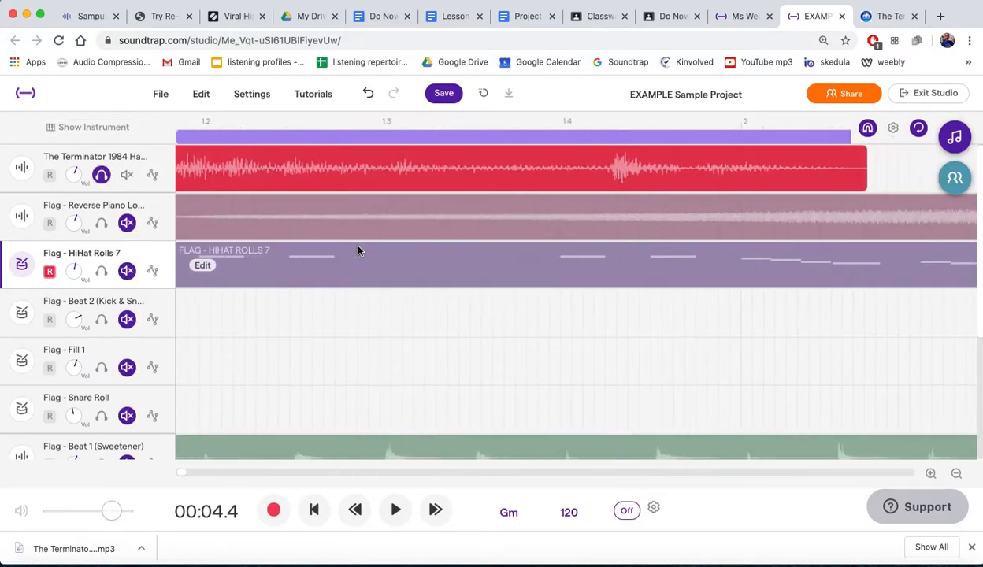
{"action": "scroll", "coordinate": [358, 250], "scroll_direction": "down", "scroll_amount": 5}
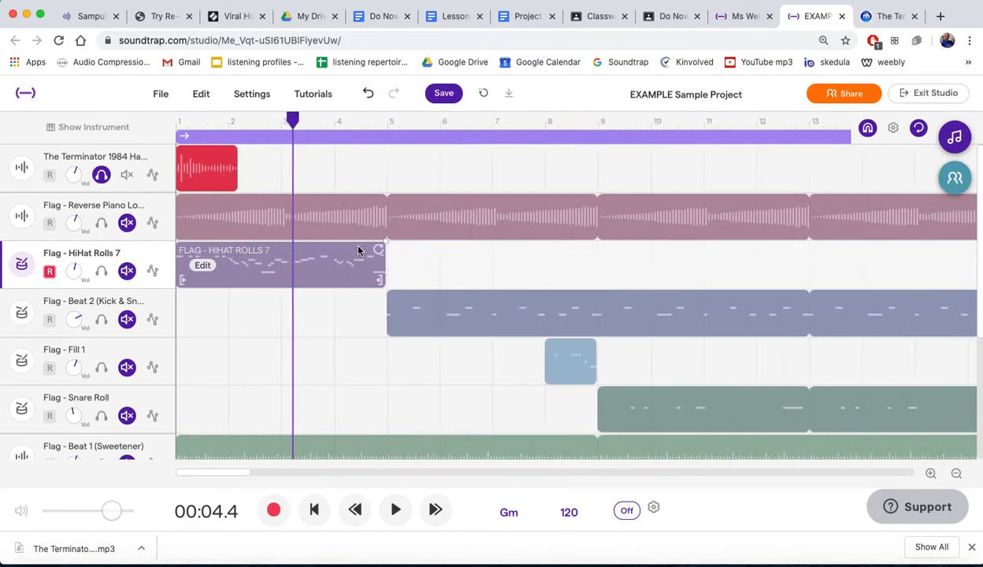
{"action": "left_click_drag", "start_coordinate": [537, 135], "coordinate": [222, 135]}
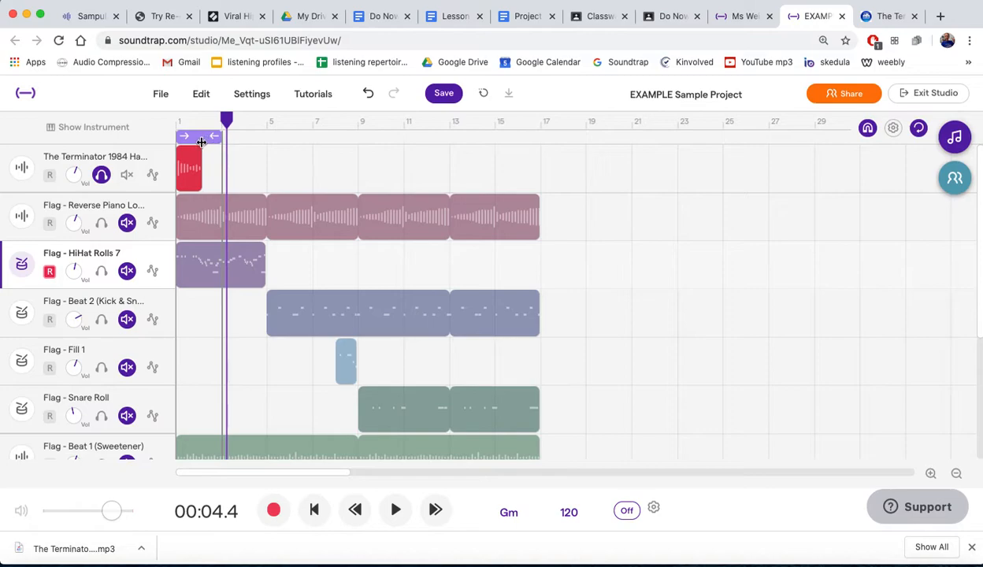
- Play back the soloed Terminator sample within the loop range
{"action": "scroll", "coordinate": [252, 166], "scroll_direction": "up", "scroll_amount": 8}
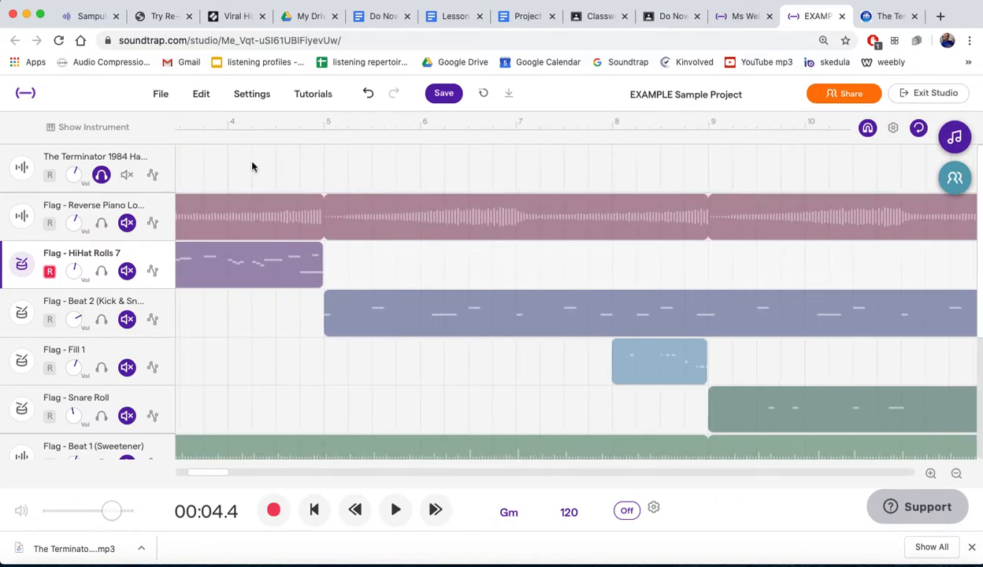
{"action": "scroll", "coordinate": [254, 167], "scroll_direction": "up", "scroll_amount": 1}
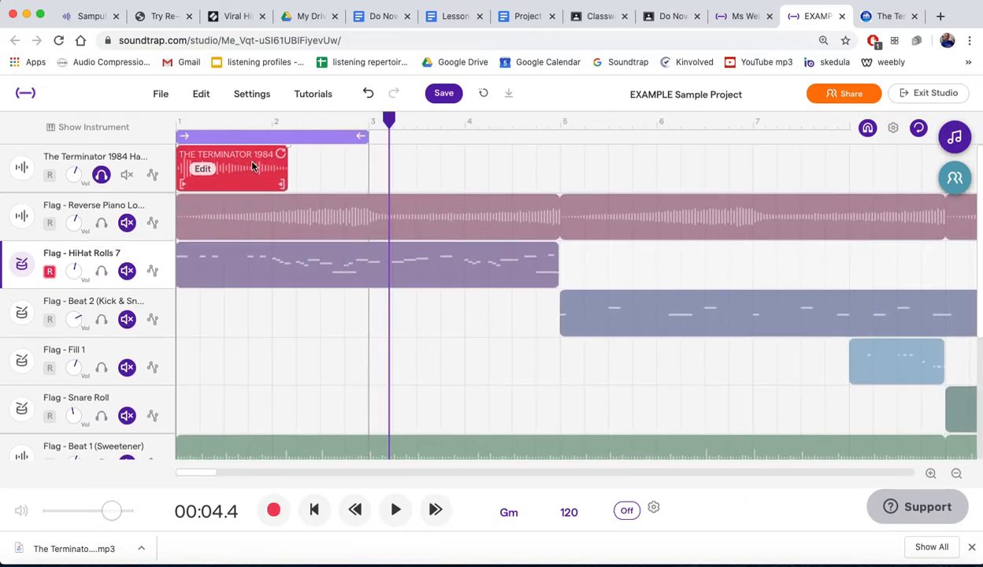
{"action": "key", "text": "space"}
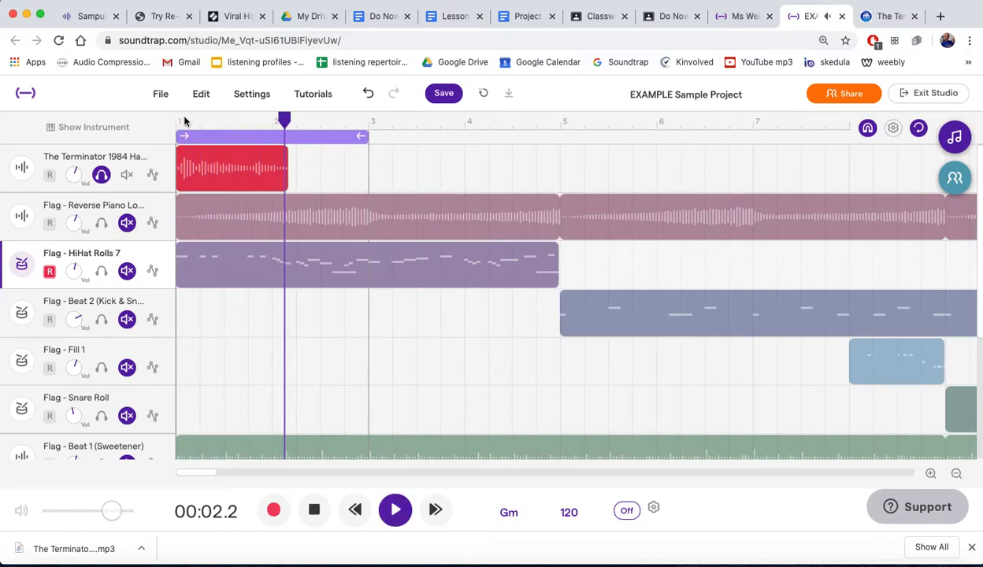
{"action": "key", "text": "space"}
{"action": "mouse_move", "coordinate": [203, 167]}
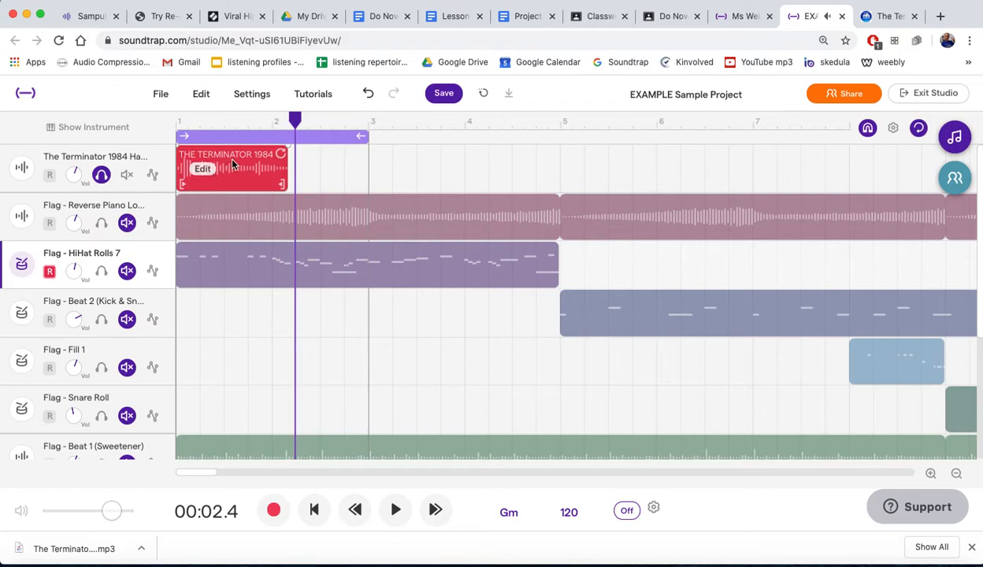
- Audition the start of the Terminator sample and place the playhead at 00:00.4, just after its first loud burst
{"action": "scroll", "coordinate": [241, 162], "scroll_direction": "up", "scroll_amount": 5}
{"action": "scroll", "coordinate": [236, 157], "scroll_direction": "left", "scroll_amount": 5}
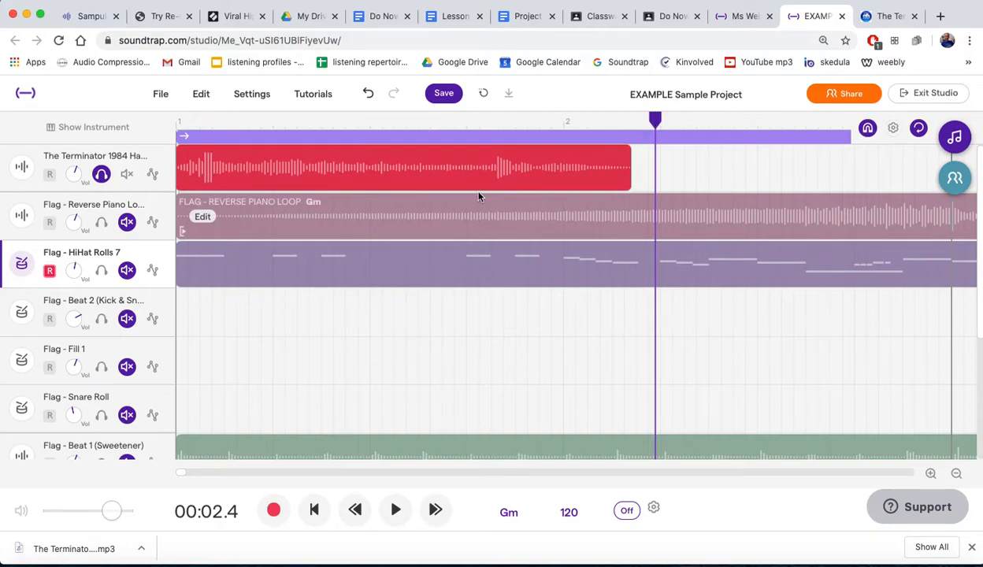
{"action": "scroll", "coordinate": [478, 193], "scroll_direction": "up", "scroll_amount": 3}
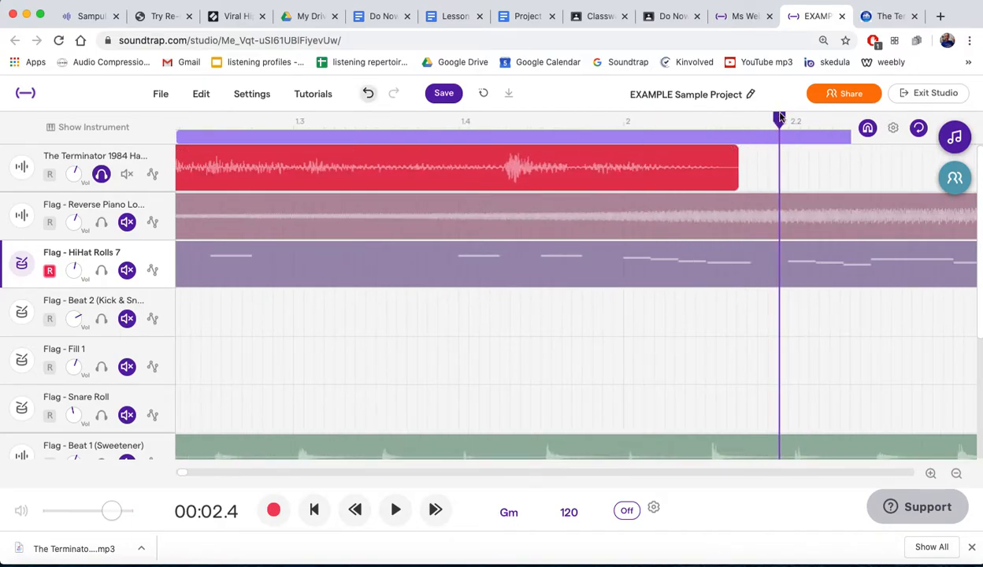
{"action": "left_click_drag", "start_coordinate": [779, 120], "coordinate": [262, 123]}
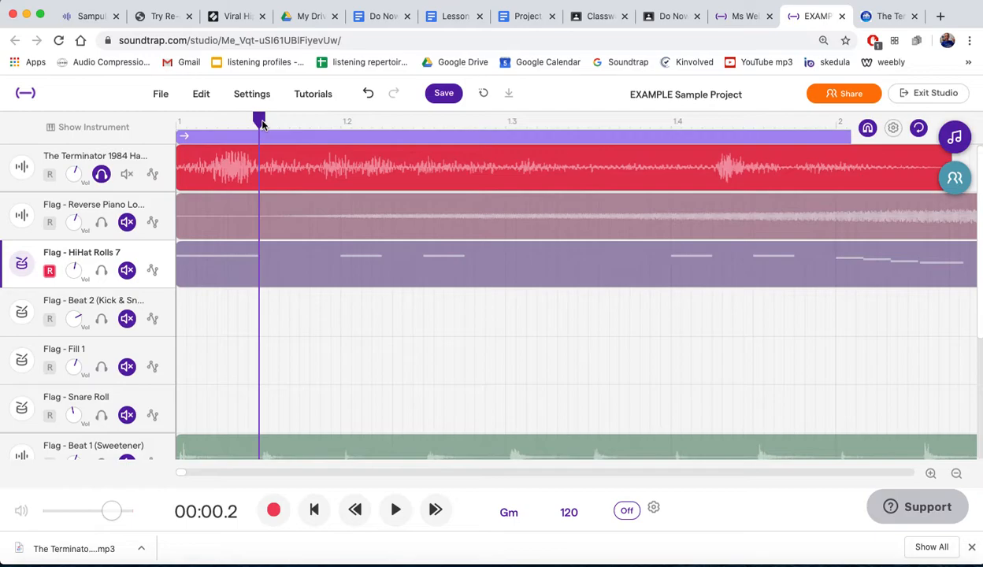
{"action": "key", "text": "Return"}
{"action": "key", "text": "space"}
{"action": "key", "text": "space"}
{"action": "left_click", "coordinate": [320, 122]}
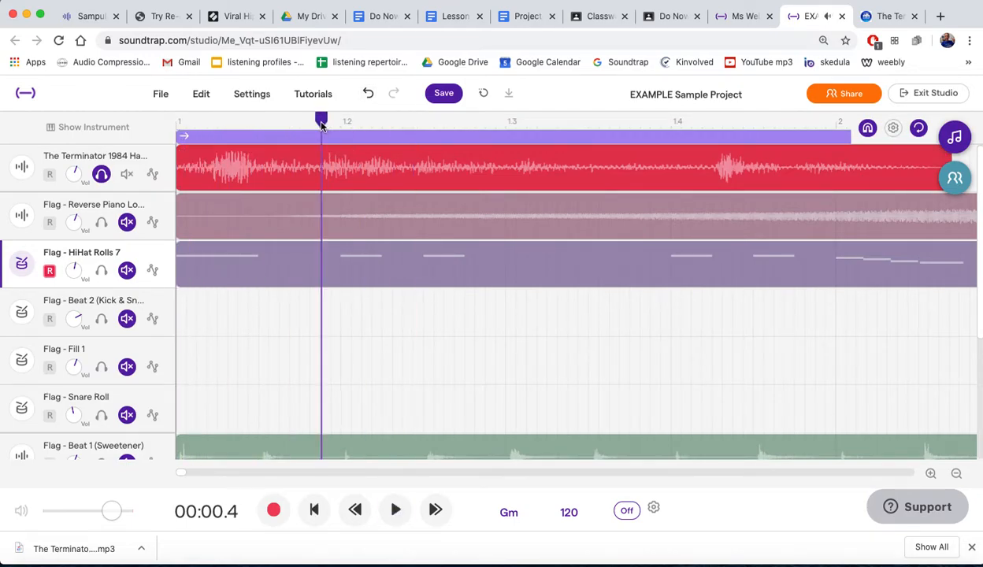
- Split the Terminator region at the playhead position of 00:00.4
{"action": "mouse_move", "coordinate": [324, 175]}
{"action": "left_click", "coordinate": [201, 94]}
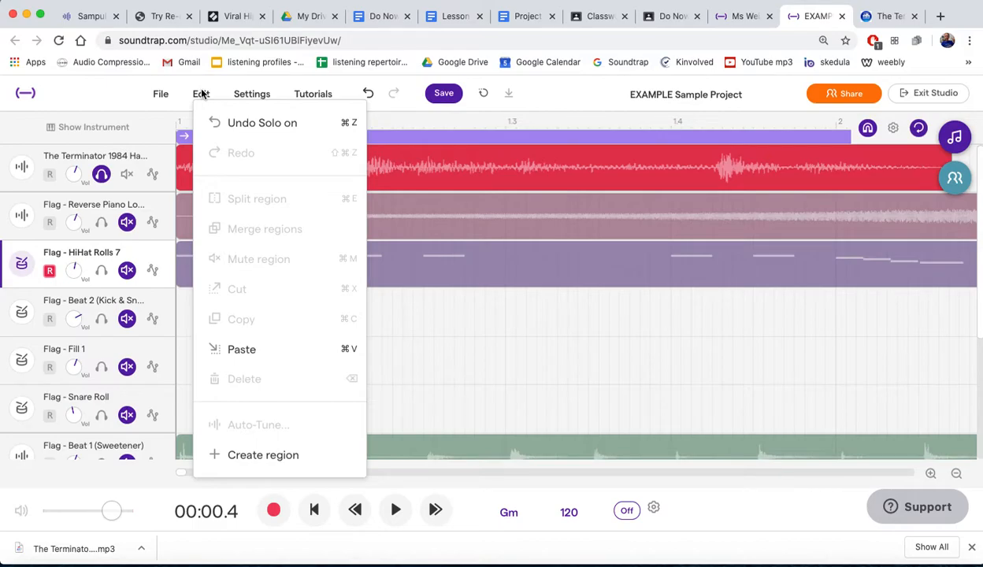
{"action": "left_click", "coordinate": [202, 94]}
{"action": "left_click", "coordinate": [293, 154]}
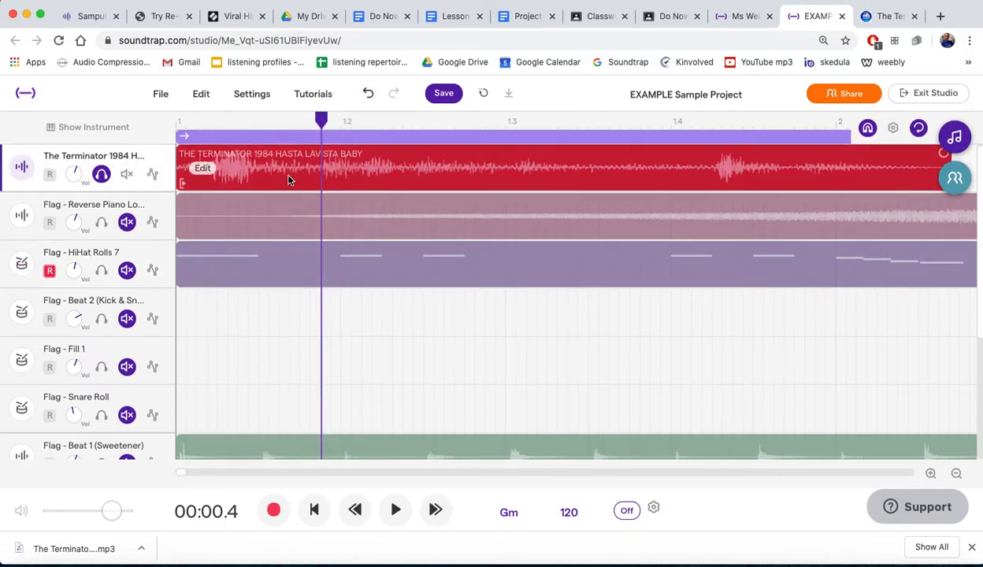
{"action": "left_click", "coordinate": [204, 95]}
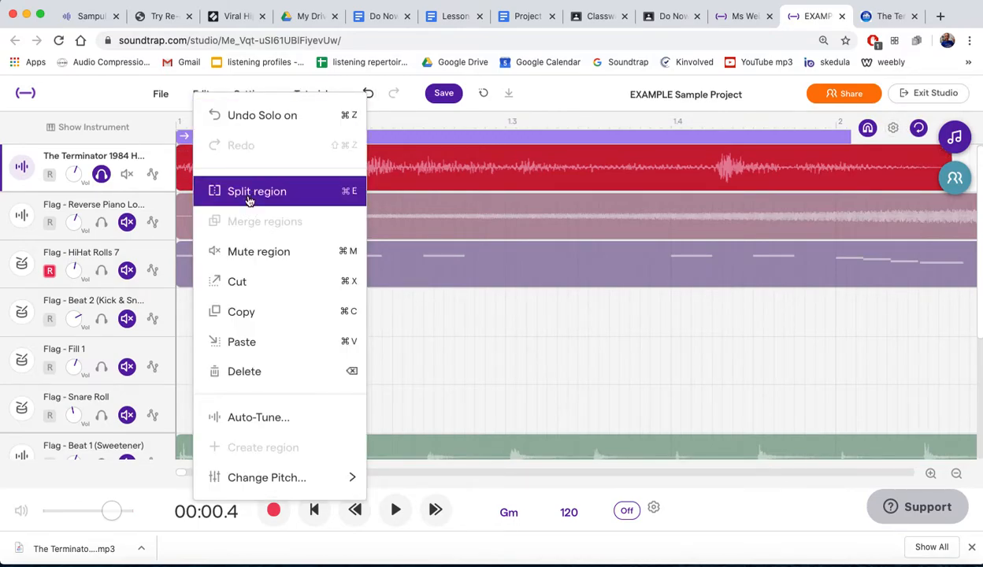
{"action": "left_click", "coordinate": [352, 198]}
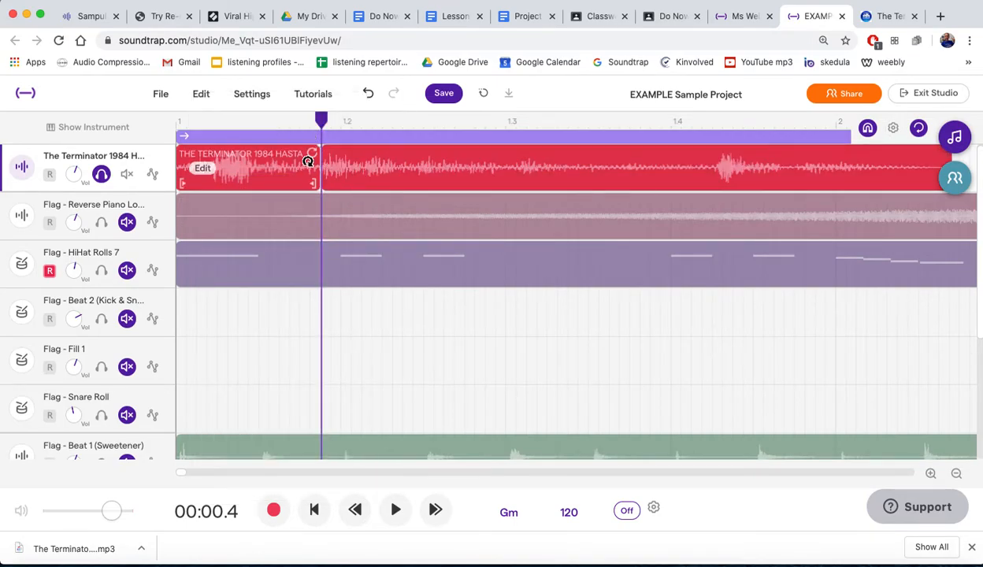
- Play the Terminator track from the beginning and again from the split point to check the cut
{"action": "left_click", "coordinate": [349, 168]}
{"action": "left_click", "coordinate": [348, 167]}
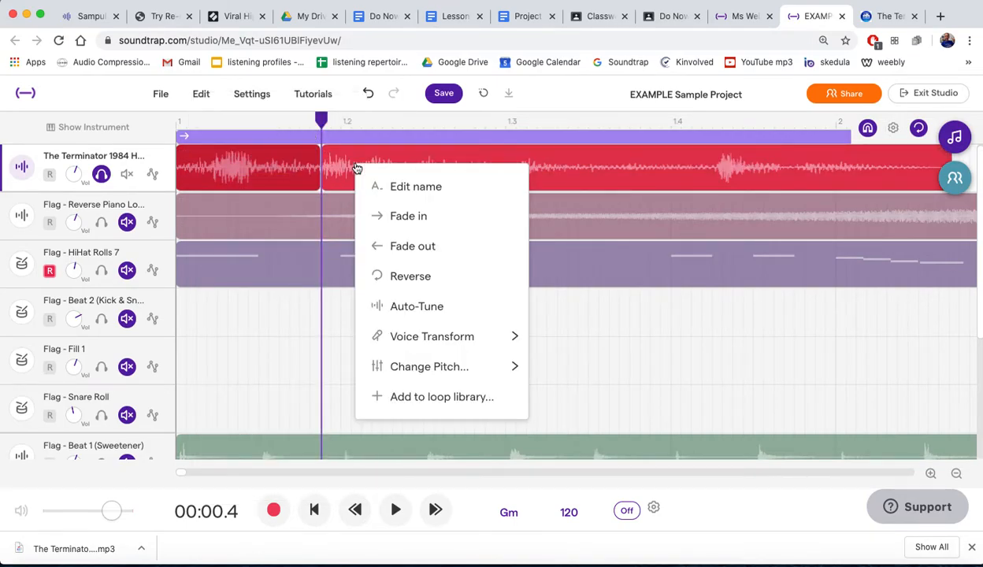
{"action": "left_click", "coordinate": [178, 118]}
{"action": "left_click", "coordinate": [178, 126]}
{"action": "key", "text": "space"}
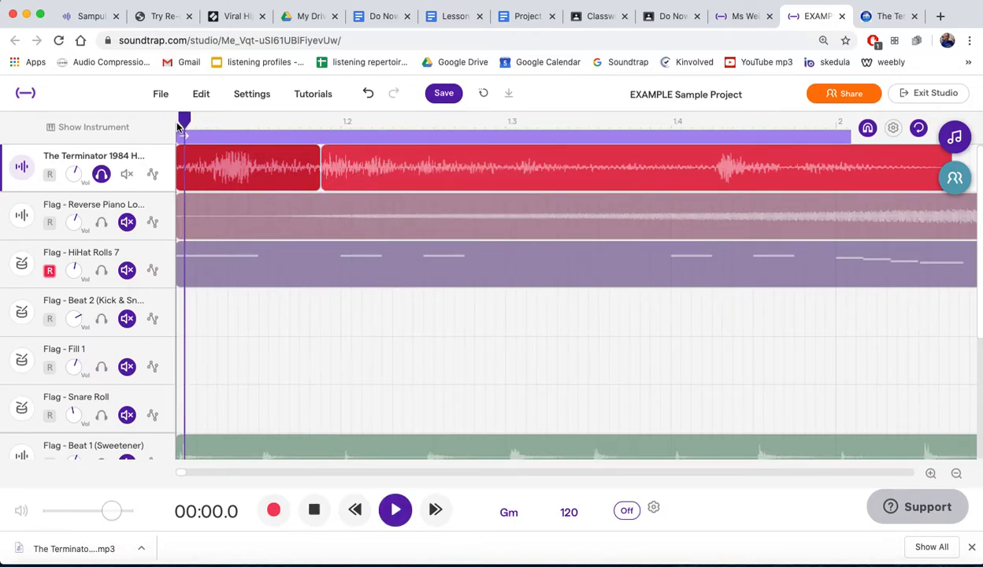
{"action": "key", "text": "space"}
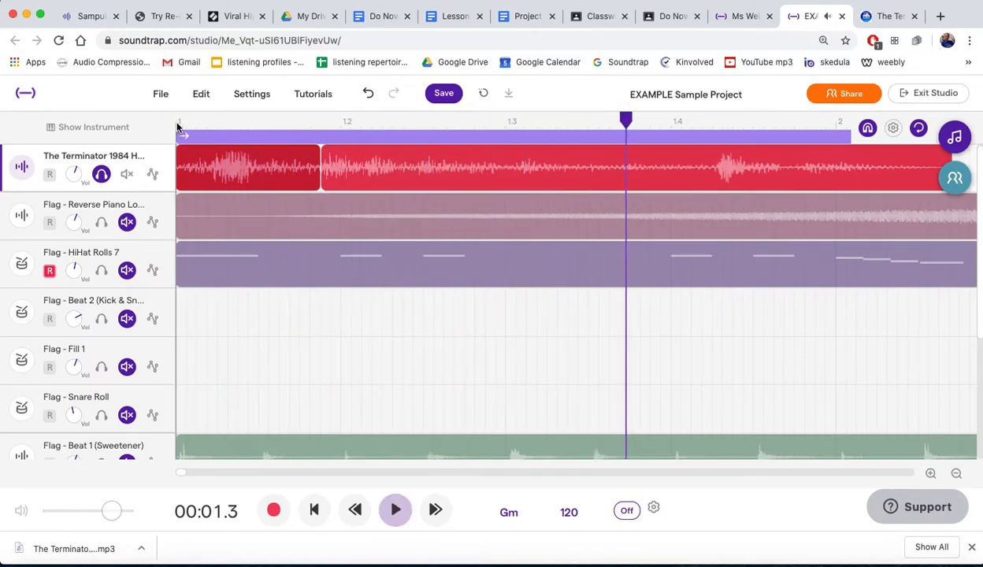
{"action": "left_click", "coordinate": [318, 126]}
{"action": "key", "text": "space"}
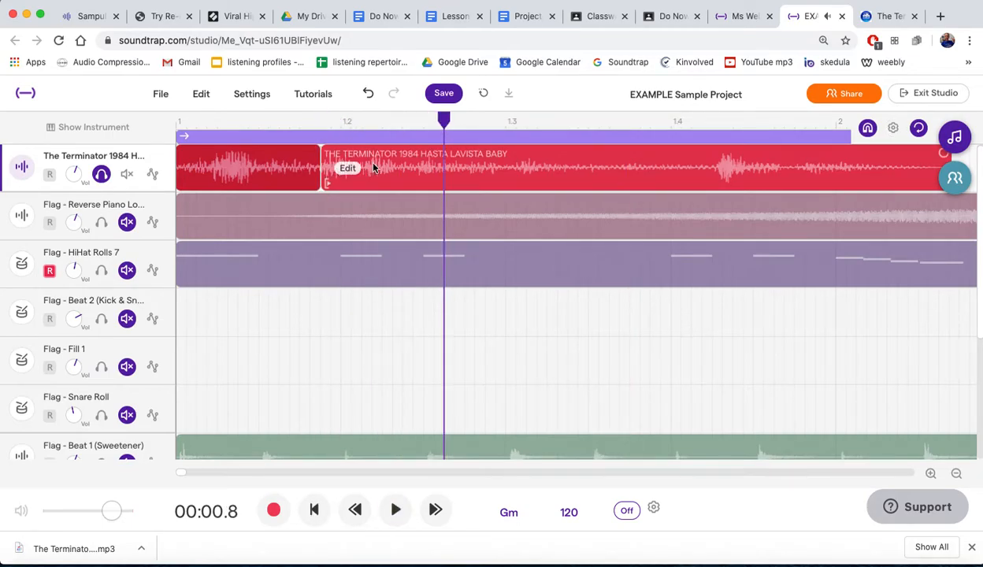
- Try splitting the second Terminator region at 00:00.5 and undo the split after listening to it
{"action": "left_click", "coordinate": [363, 126]}
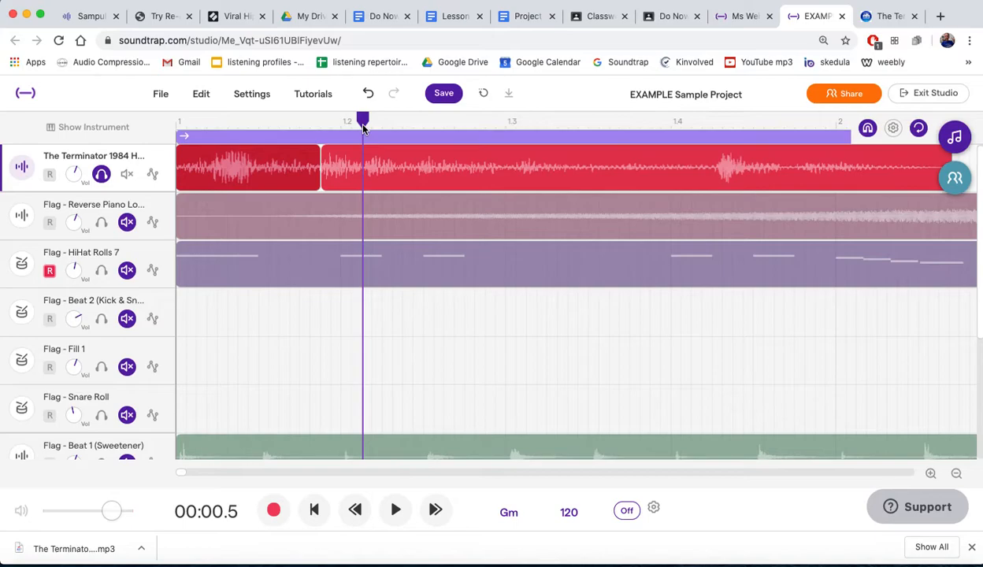
{"action": "left_click", "coordinate": [352, 167]}
{"action": "left_click", "coordinate": [340, 155]}
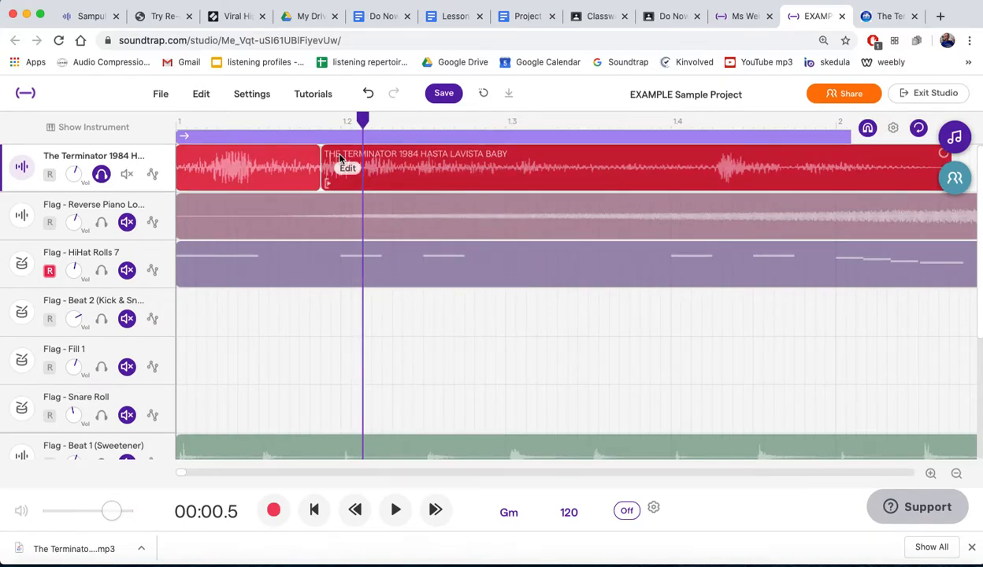
{"action": "key", "text": "super+e"}
{"action": "key", "text": "space"}
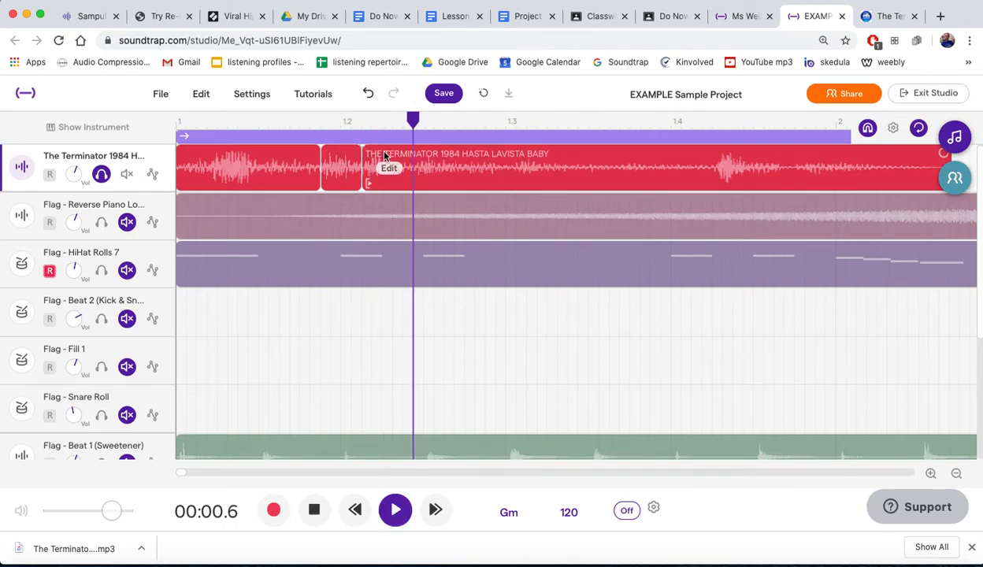
{"action": "key", "text": "space"}
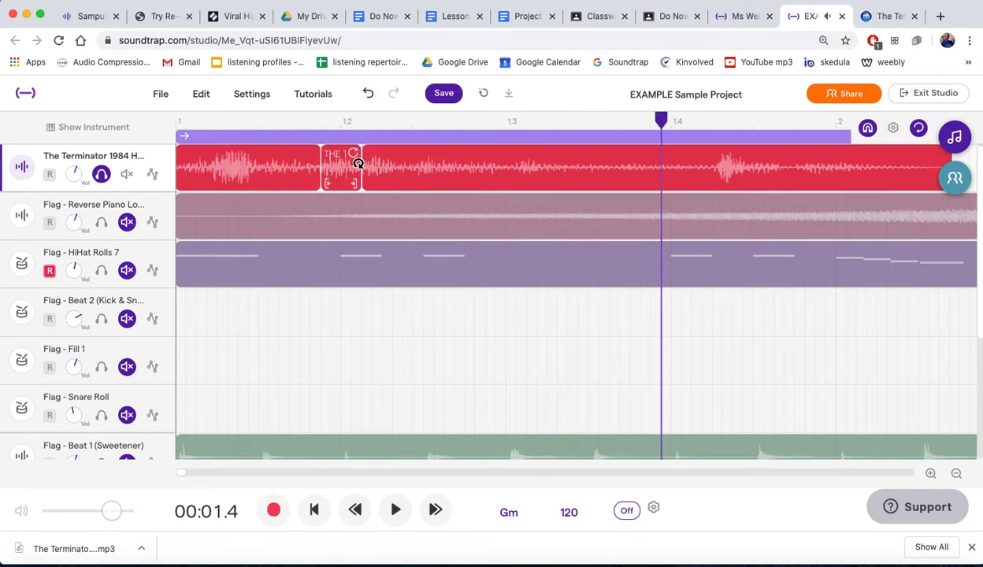
{"action": "key", "text": "super+z"}
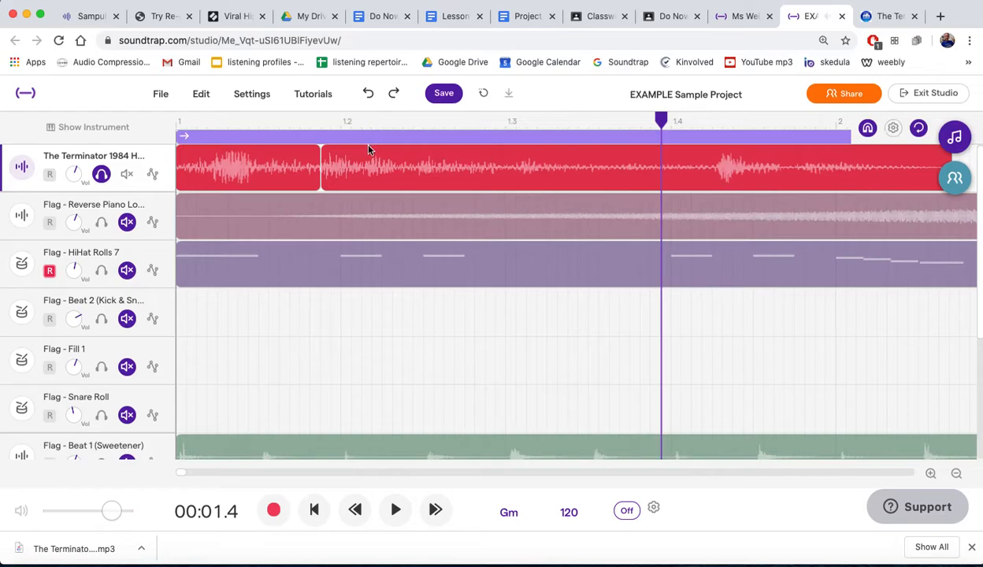
- Play the second Terminator region from about 00:00.5 and from 00:00.6 to find the next word boundary
{"action": "left_click", "coordinate": [368, 122]}
{"action": "key", "text": "space"}
{"action": "key", "text": "space"}
{"action": "left_click", "coordinate": [402, 122]}
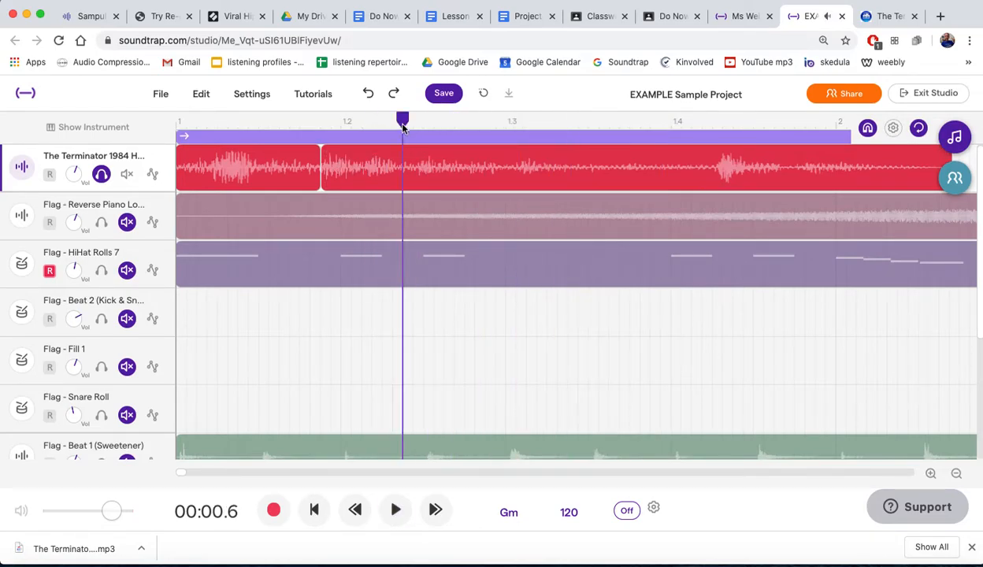
{"action": "key", "text": "space"}
{"action": "key", "text": "space"}
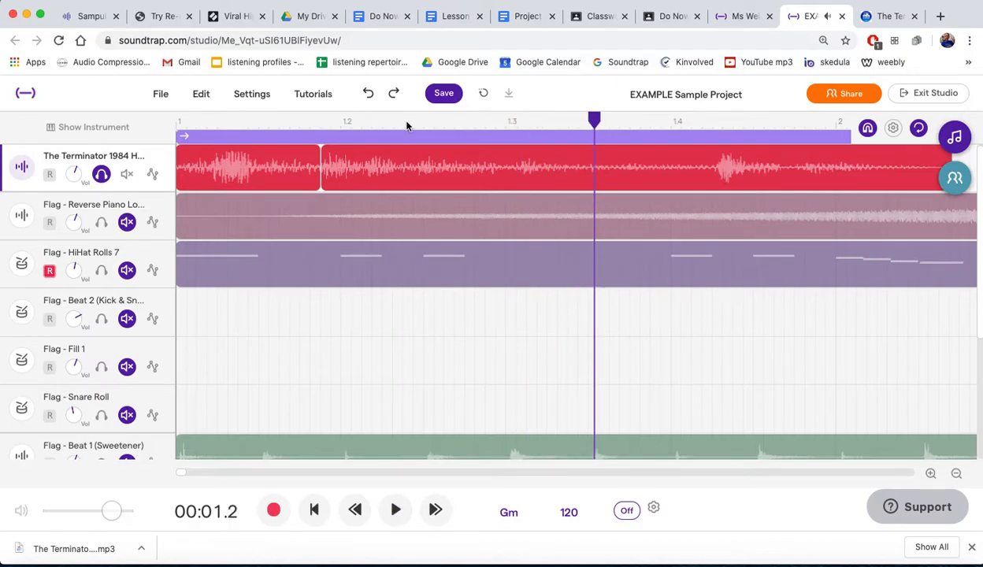
- Split the second Terminator region at 00:00.7
{"action": "left_click", "coordinate": [407, 122]}
{"action": "mouse_move", "coordinate": [407, 122]}
{"action": "left_mouse_down"}
{"action": "mouse_move", "coordinate": [386, 122]}
{"action": "mouse_move", "coordinate": [410, 122]}
{"action": "left_mouse_up"}
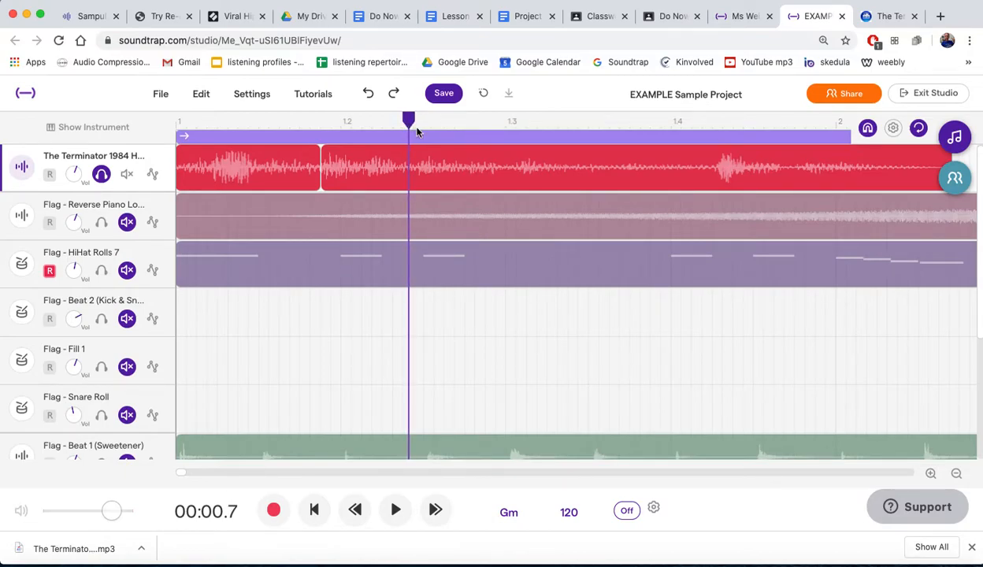
{"action": "left_click", "coordinate": [426, 160]}
{"action": "key", "text": "super+e"}
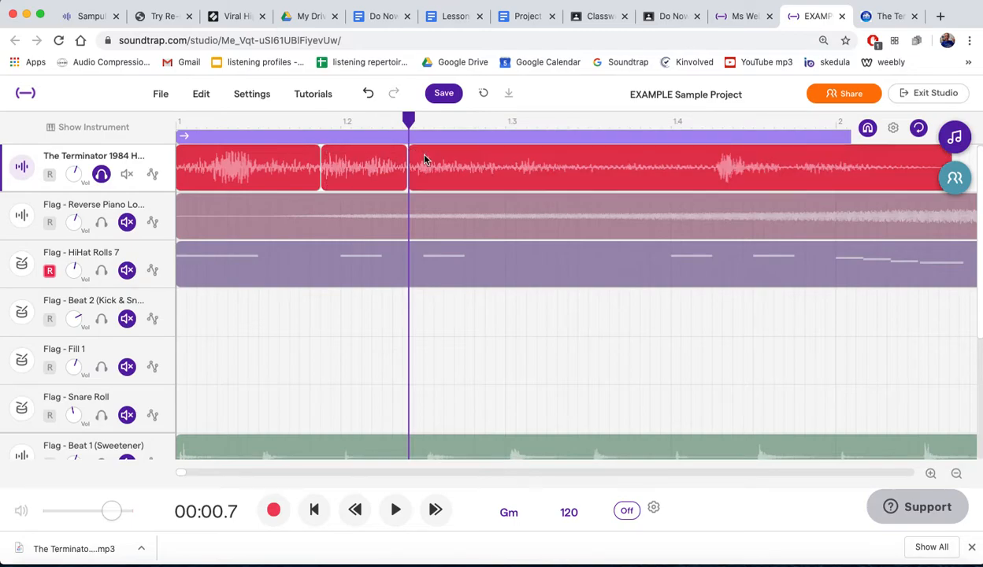
- Listen to the last Terminator region and split it at 00:01.6, just before the final loud burst
{"action": "key", "text": "space"}
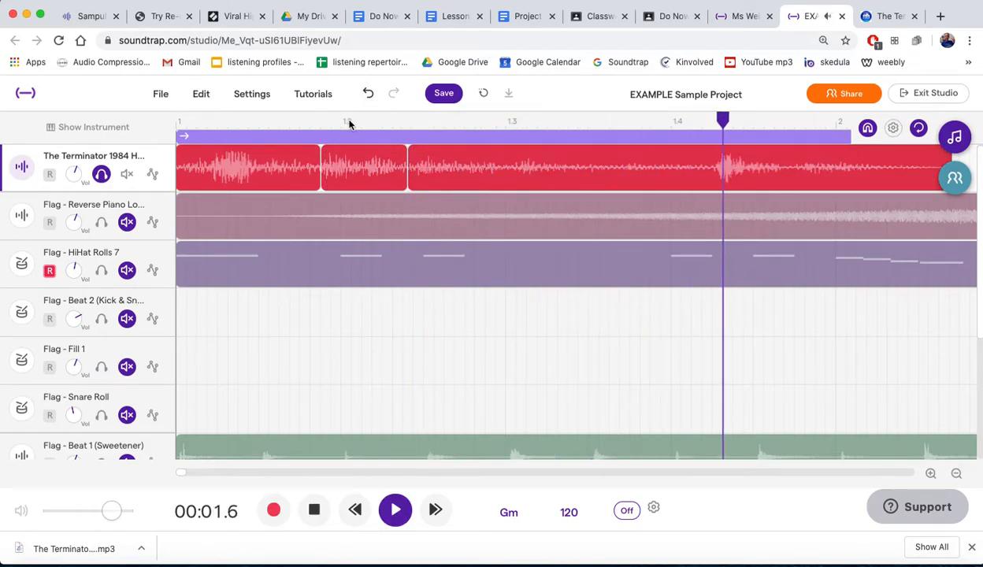
{"action": "key", "text": "space"}
{"action": "left_click", "coordinate": [714, 121]}
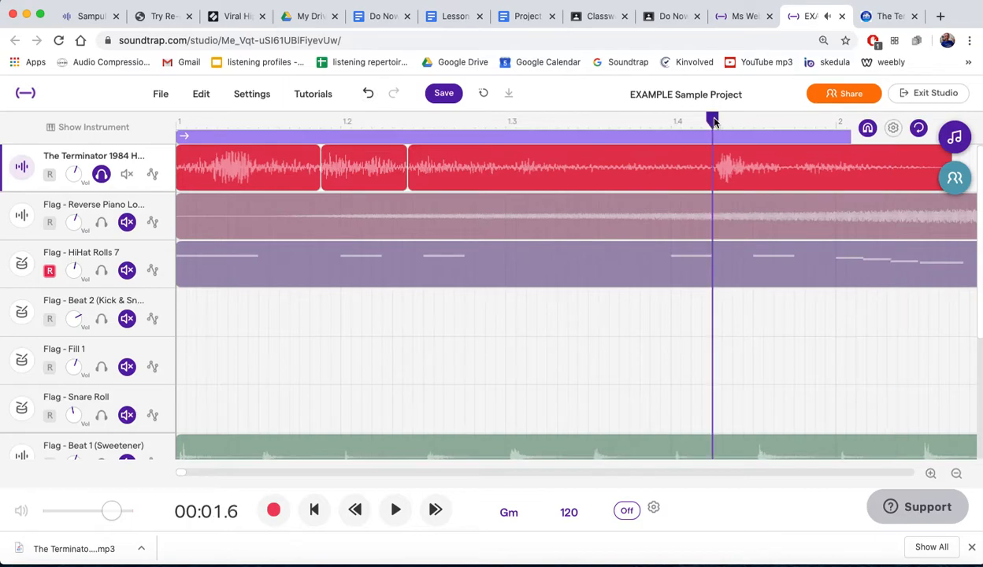
{"action": "left_click", "coordinate": [709, 159]}
{"action": "key", "text": "super+e"}
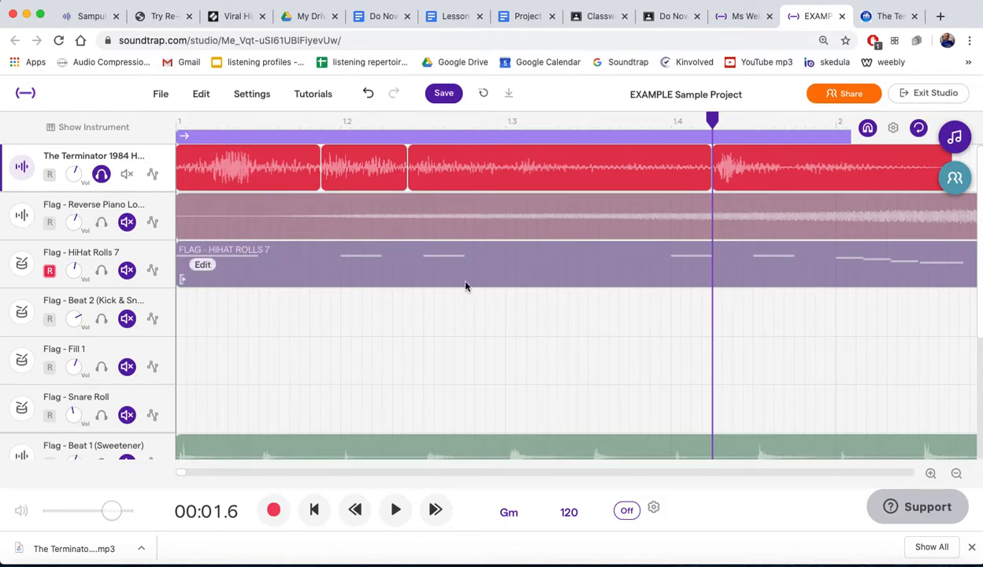
{"action": "scroll", "coordinate": [467, 296], "scroll_direction": "down", "scroll_amount": 5, "text": "ctrl"}
{"action": "scroll", "coordinate": [467, 296], "scroll_direction": "down", "scroll_amount": 3, "text": "ctrl"}
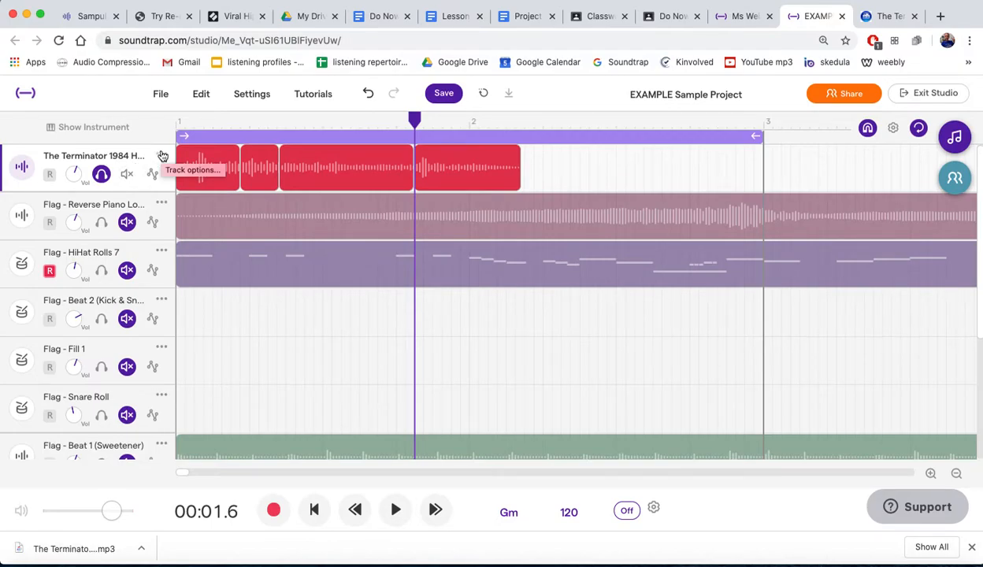
{"action": "left_click", "coordinate": [162, 155]}
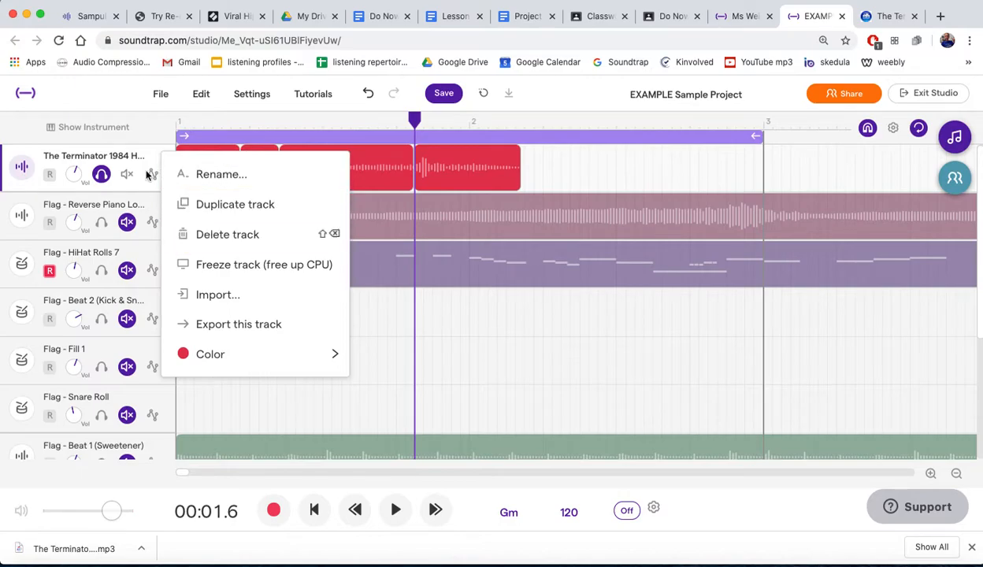
{"action": "left_click", "coordinate": [145, 158]}
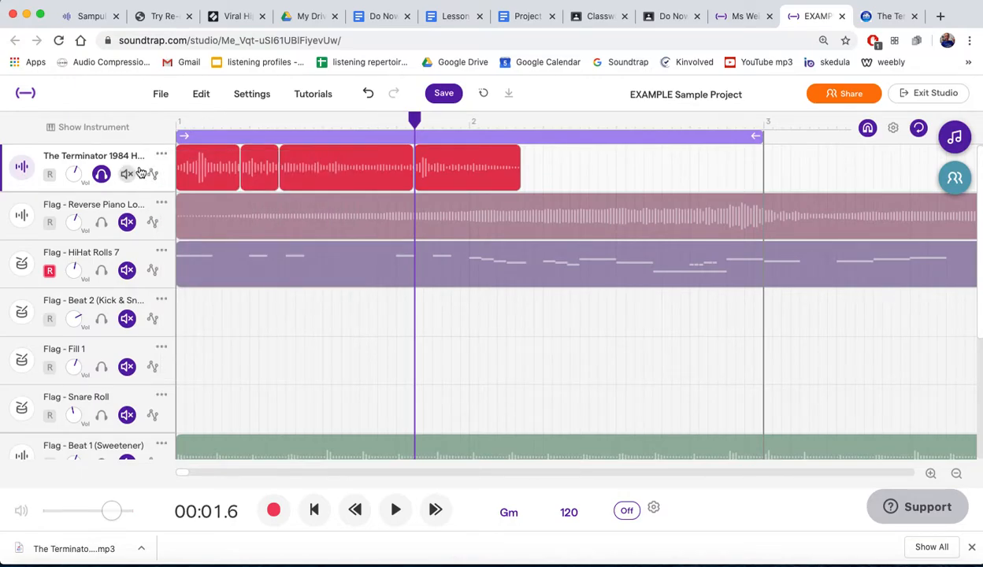
{"action": "left_click", "coordinate": [158, 161]}
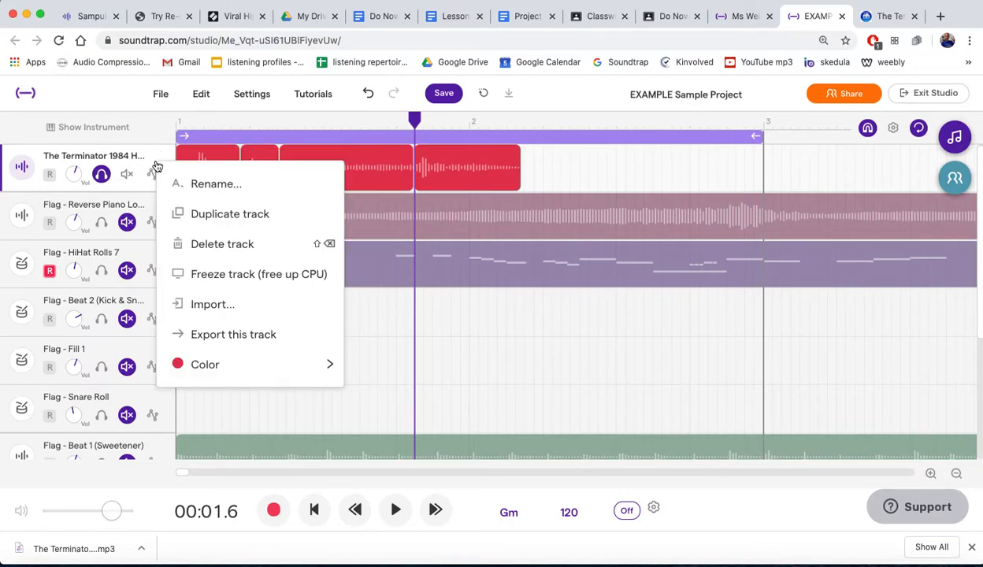
{"action": "left_click", "coordinate": [554, 180]}
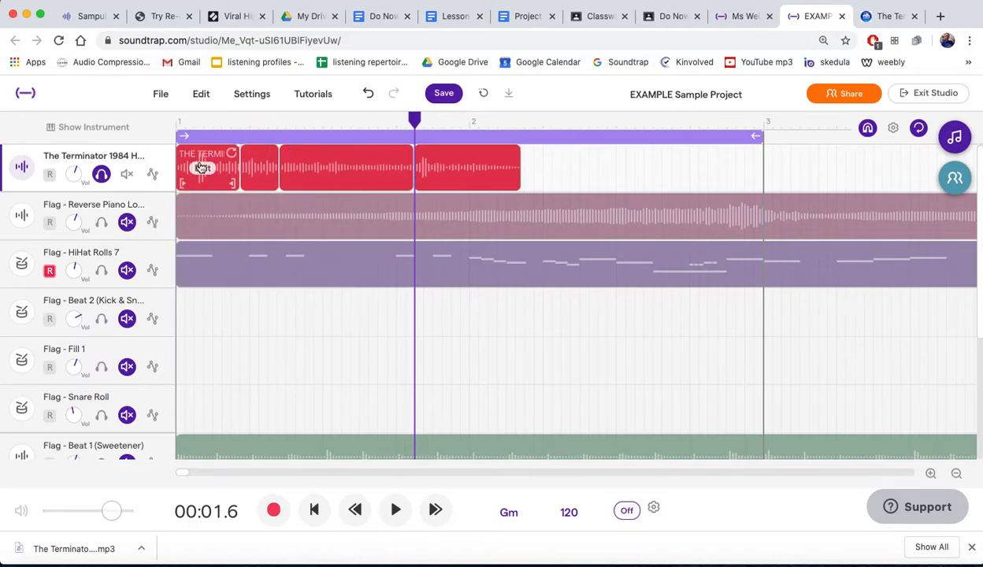
- Try the +2 Octaves voice transform on the first Terminator region
{"action": "right_click", "coordinate": [201, 168]}
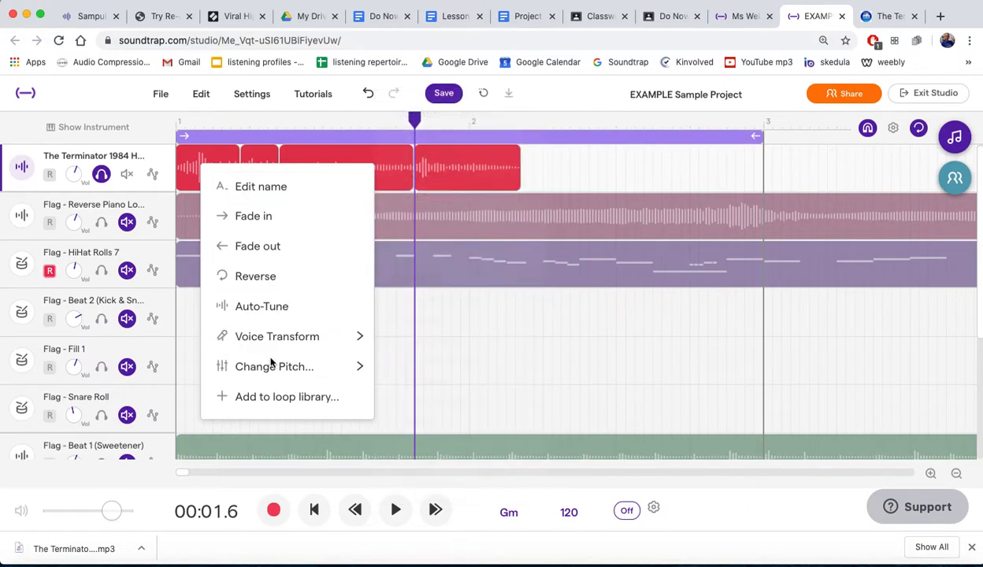
{"action": "mouse_move", "coordinate": [268, 345]}
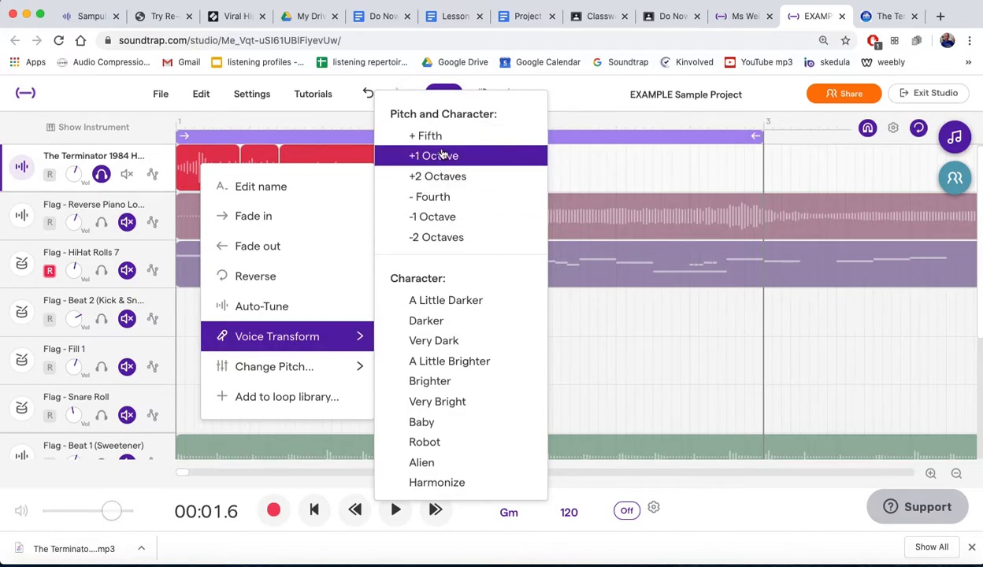
{"action": "left_click", "coordinate": [443, 177]}
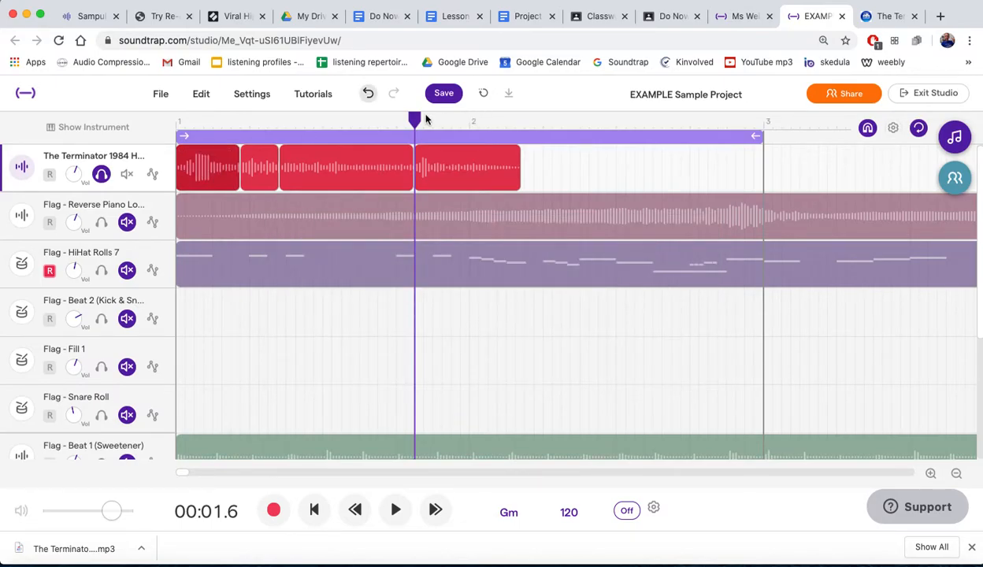
- Listen to the Terminator track with the transformed first region and undo the voice transform
{"action": "key", "text": "Return"}
{"action": "key", "text": "space"}
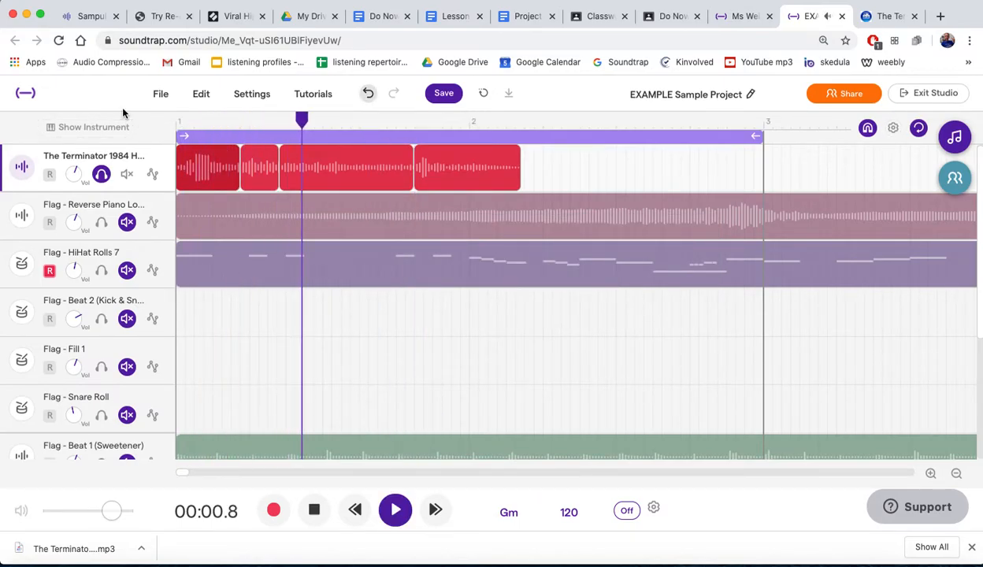
{"action": "key", "text": "space"}
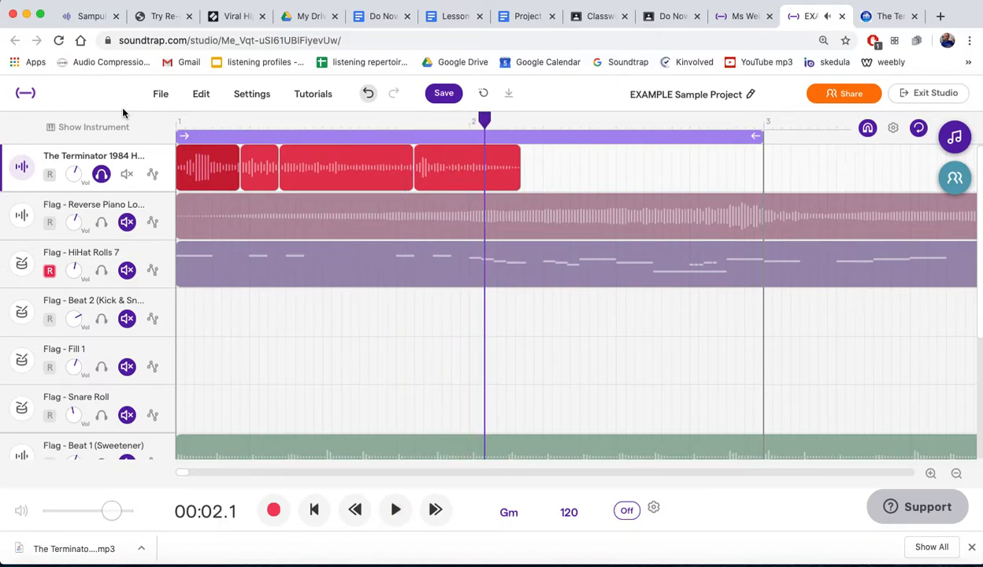
{"action": "key", "text": "space"}
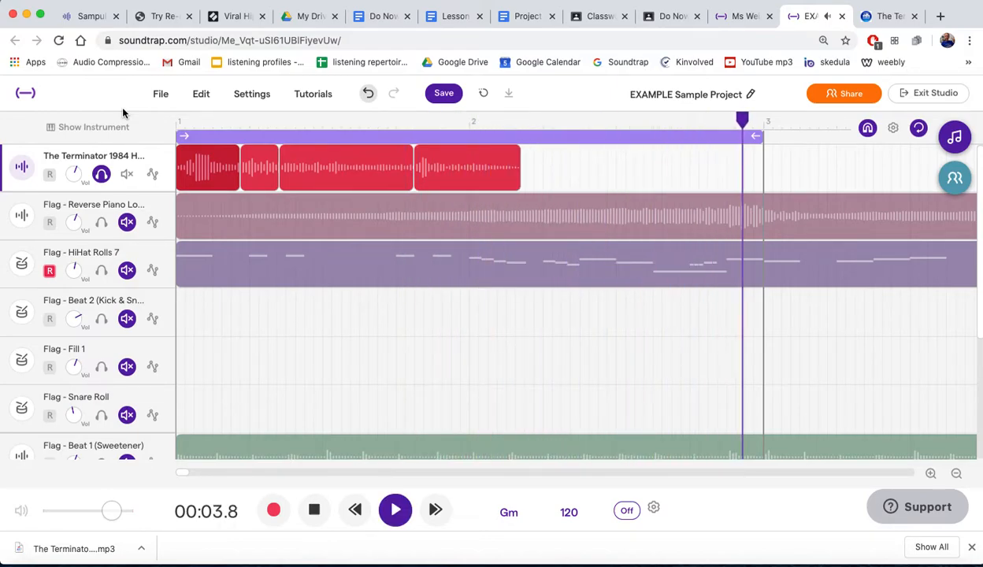
{"action": "key", "text": "space"}
{"action": "mouse_move", "coordinate": [210, 172]}
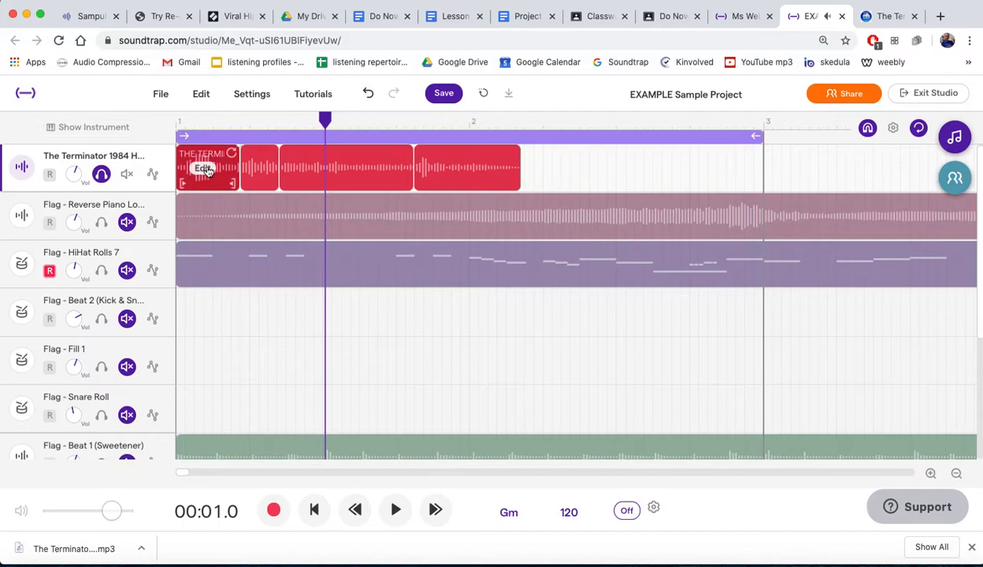
{"action": "left_click", "coordinate": [367, 93]}
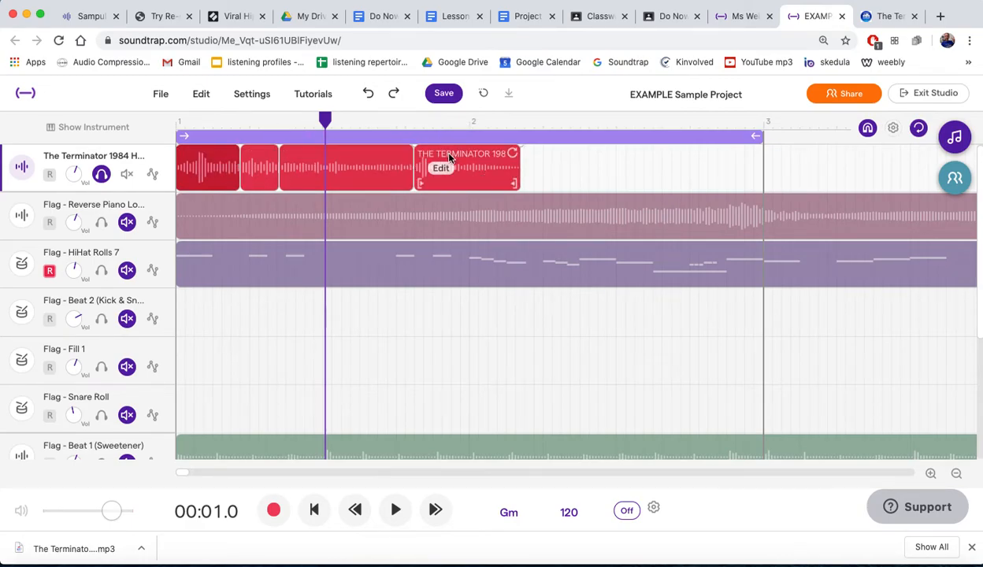
- Move the four Terminator regions later along their track, starting with the last one, to leave gaps between the words
{"action": "left_click_drag", "start_coordinate": [451, 160], "coordinate": [670, 160]}
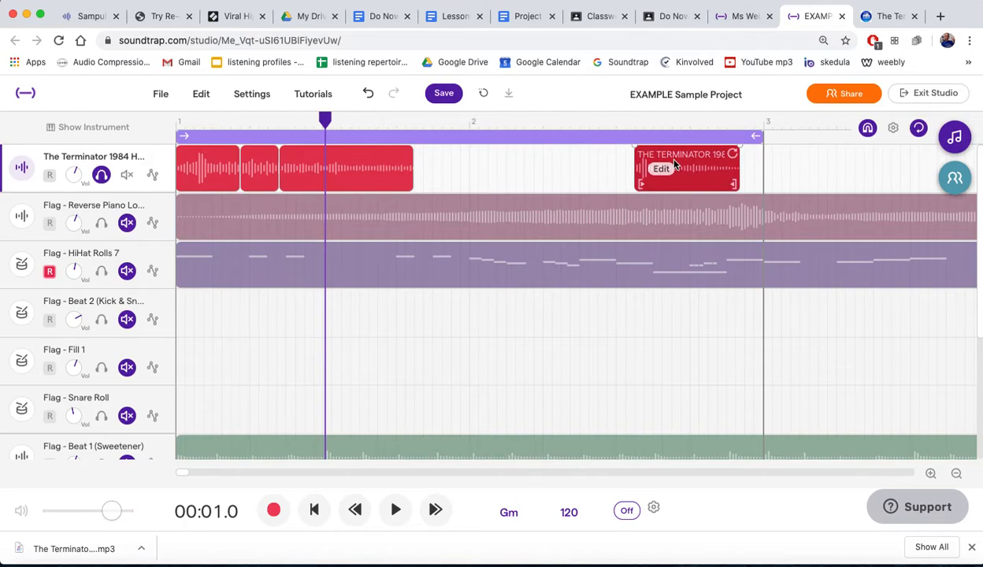
{"action": "left_click_drag", "start_coordinate": [372, 154], "coordinate": [557, 120]}
{"action": "left_click_drag", "start_coordinate": [254, 158], "coordinate": [441, 157]}
{"action": "left_click_drag", "start_coordinate": [211, 158], "coordinate": [277, 158]}
- Listen to the first Terminator region, try splitting it at 00:00.5, and undo the split
{"action": "scroll", "coordinate": [275, 157], "scroll_direction": "up", "scroll_amount": 3}
{"action": "left_click_drag", "start_coordinate": [405, 120], "coordinate": [252, 106]}
{"action": "key", "text": "space"}
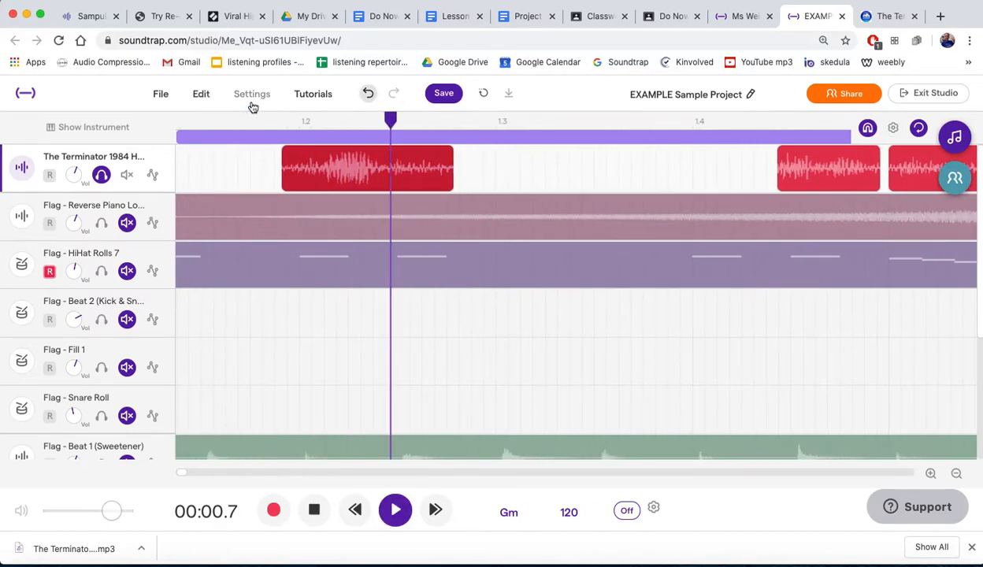
{"action": "key", "text": "space"}
{"action": "left_click", "coordinate": [333, 128]}
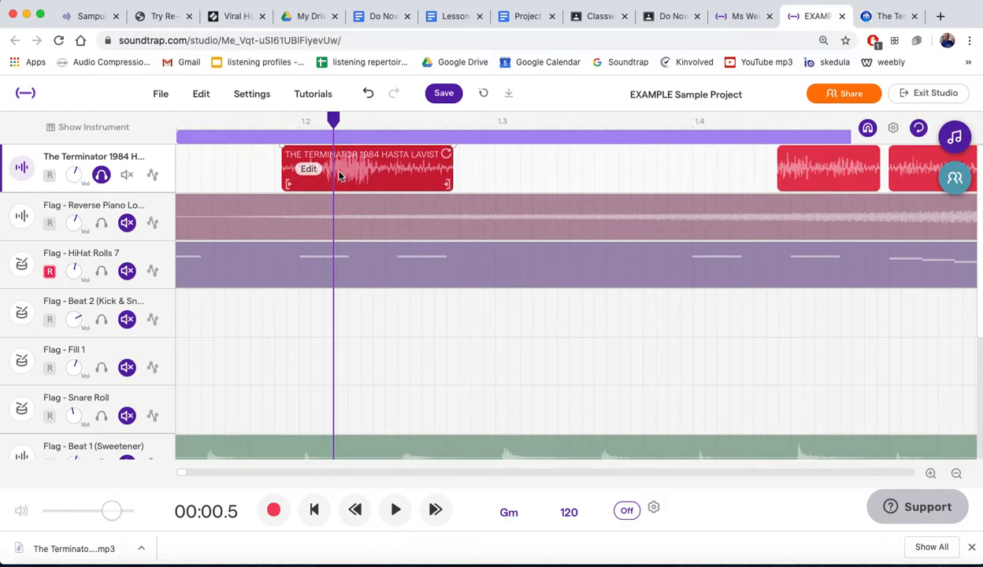
{"action": "key", "text": "super+e"}
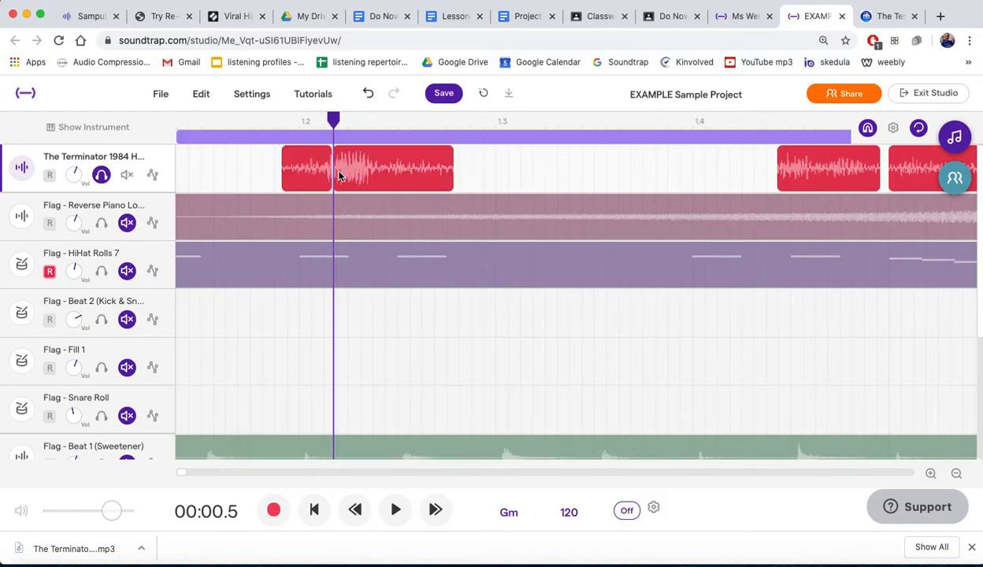
{"action": "key", "text": "super+z"}
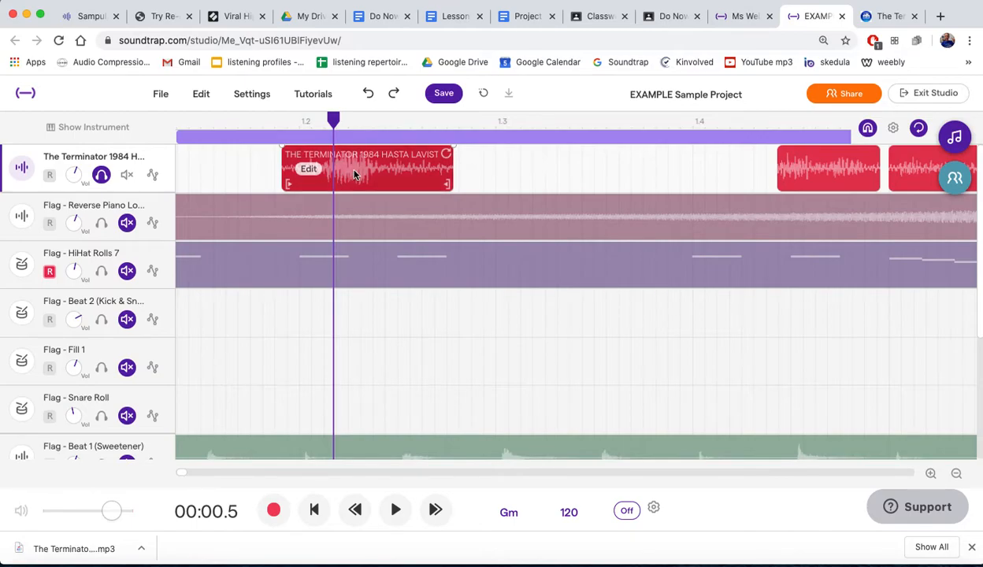
- Paste two copies of the first Terminator region and arrange all three end to end, starting slightly earlier on the track
{"action": "left_click_drag", "start_coordinate": [333, 120], "coordinate": [456, 118]}
{"action": "key", "text": "super+v"}
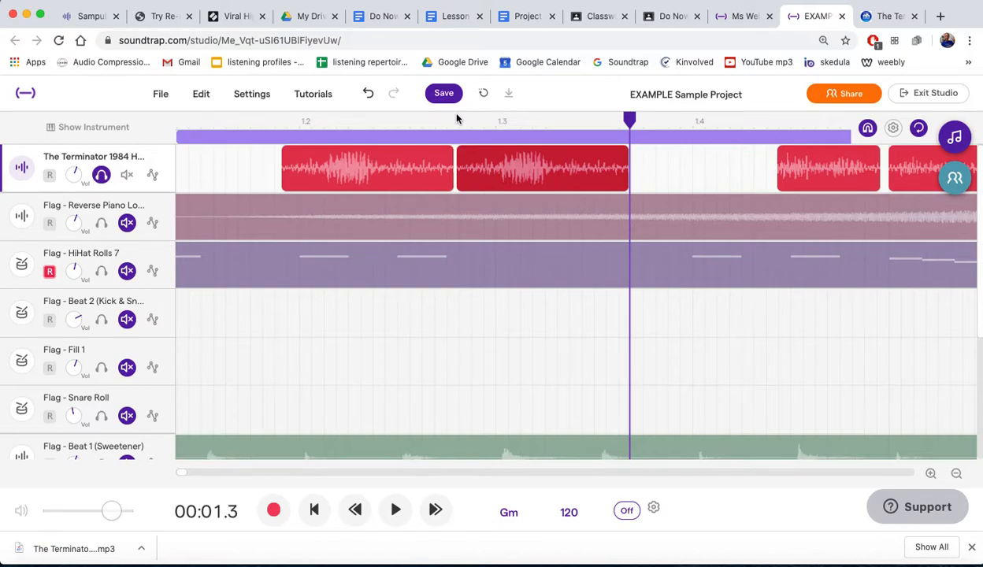
{"action": "mouse_move", "coordinate": [311, 169]}
{"action": "left_click_drag", "start_coordinate": [352, 159], "coordinate": [278, 160]}
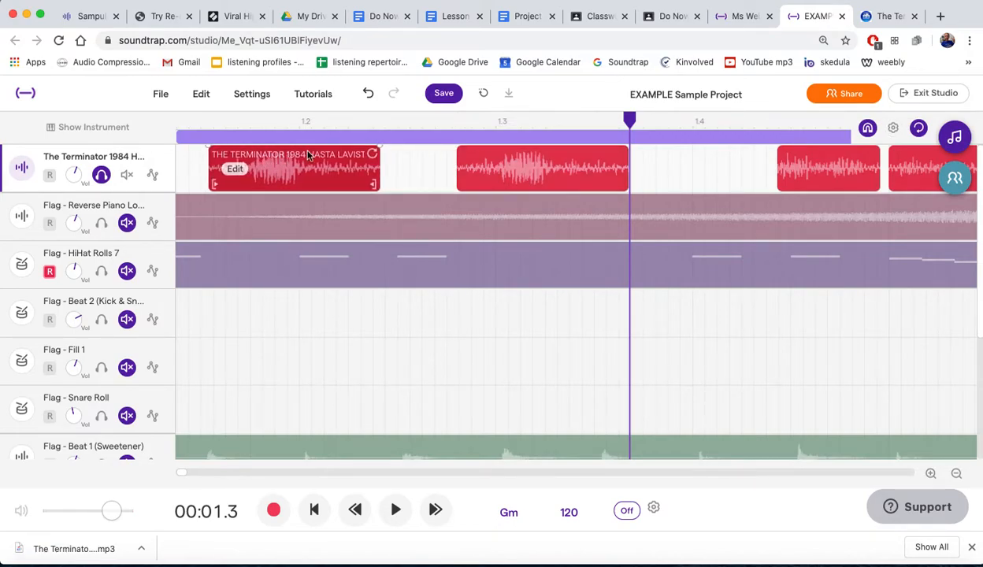
{"action": "left_click_drag", "start_coordinate": [461, 169], "coordinate": [380, 168]}
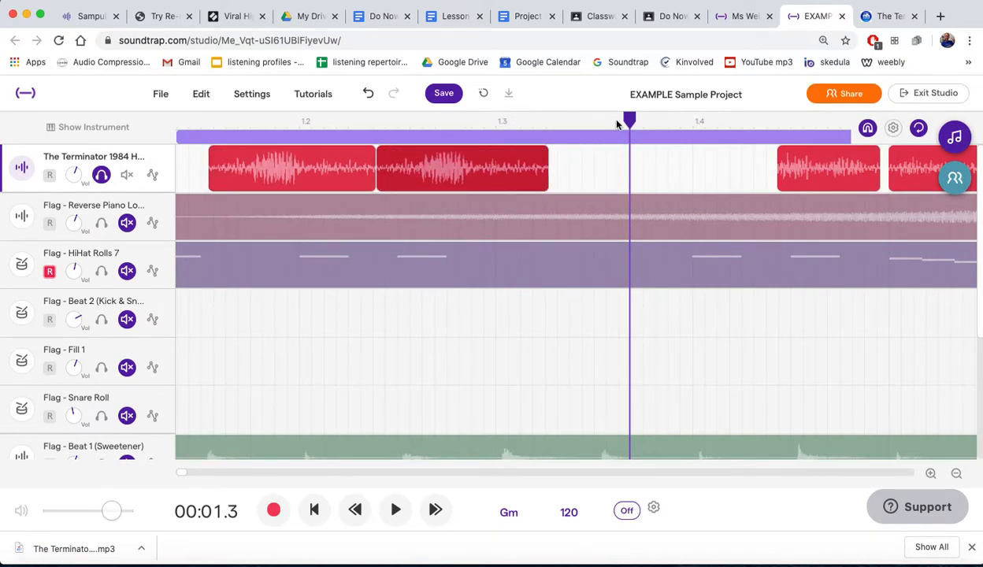
{"action": "left_click_drag", "start_coordinate": [630, 120], "coordinate": [546, 123]}
{"action": "key", "text": "super+v"}
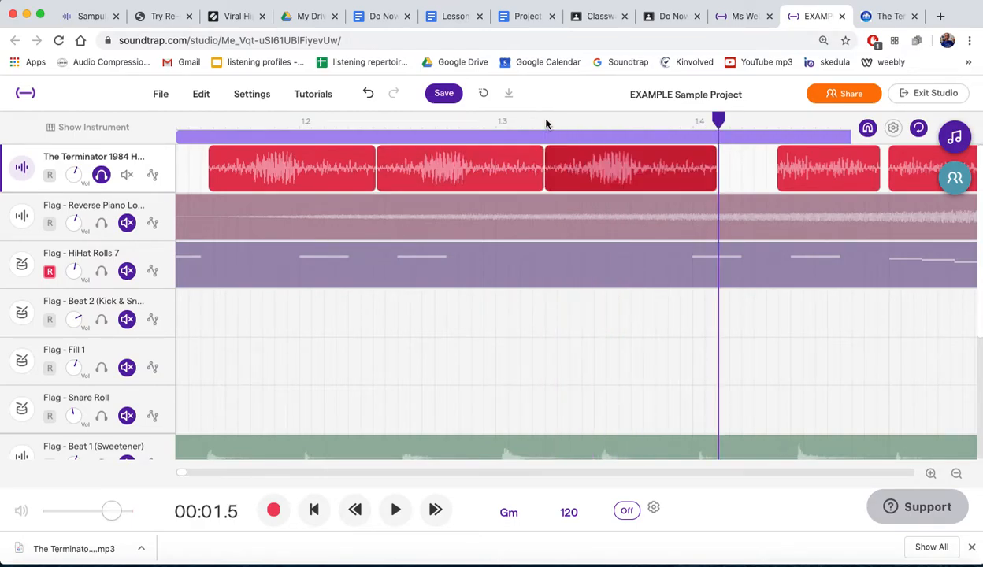
{"action": "mouse_move", "coordinate": [561, 156]}
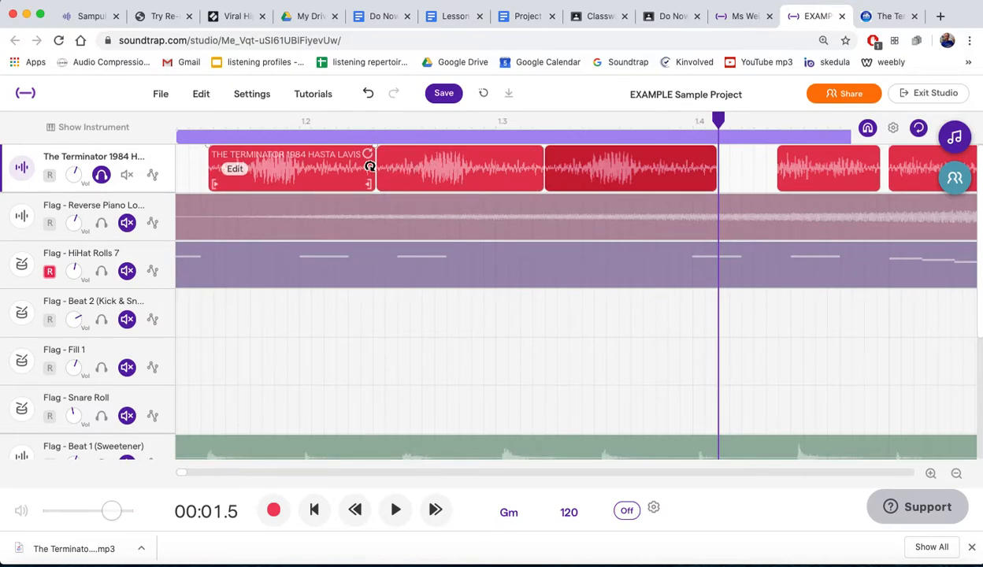
- Trim the ends of the first two Terminator copies to under half length and move the second and third copies to close the gaps
{"action": "left_click_drag", "start_coordinate": [369, 186], "coordinate": [275, 183]}
{"action": "left_click_drag", "start_coordinate": [540, 184], "coordinate": [446, 184]}
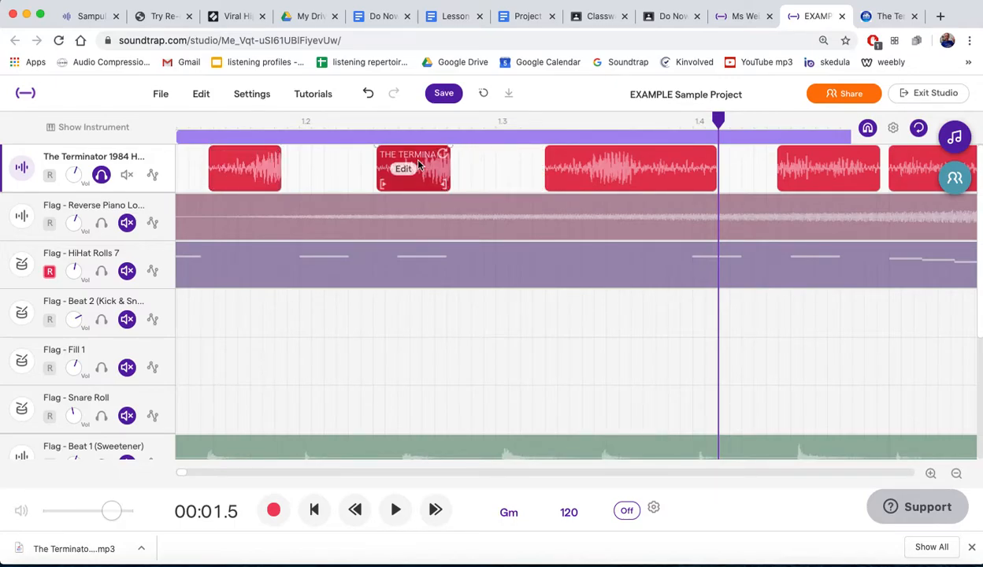
{"action": "left_click_drag", "start_coordinate": [413, 154], "coordinate": [322, 151]}
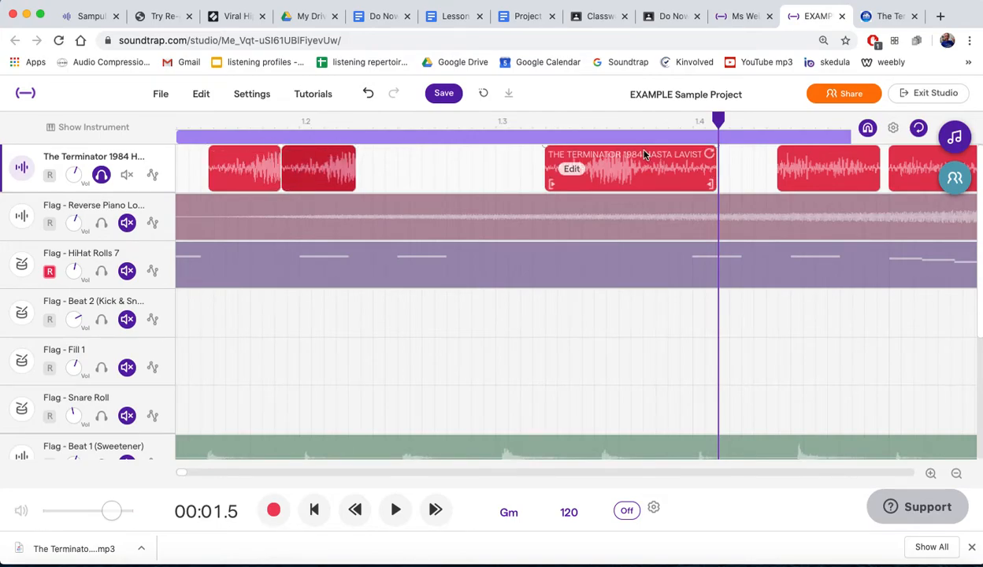
{"action": "left_click_drag", "start_coordinate": [620, 148], "coordinate": [450, 160]}
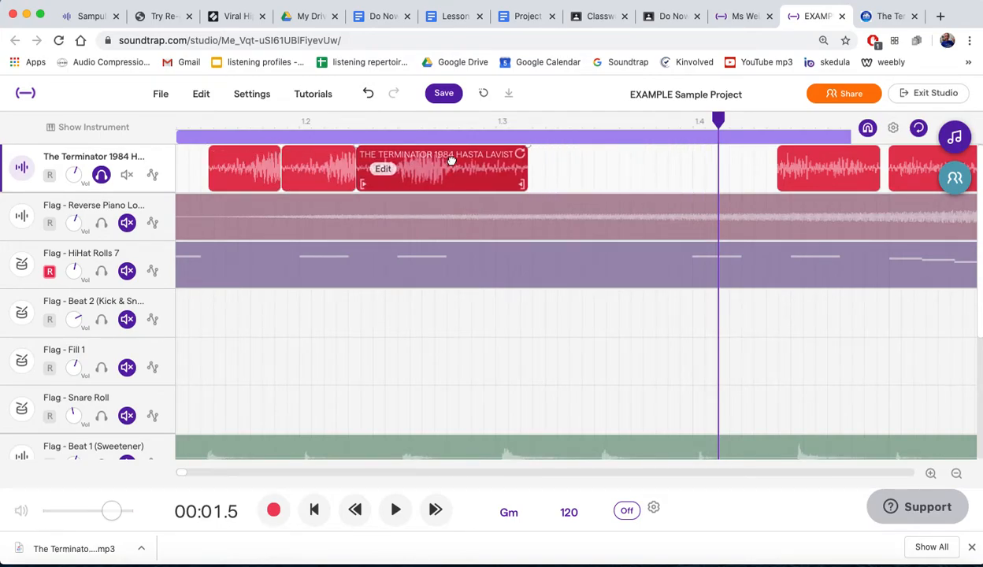
- Trim the starts of the third and second Terminator copies and close them up against the first to form a stutter
{"action": "left_click_drag", "start_coordinate": [363, 182], "coordinate": [398, 184]}
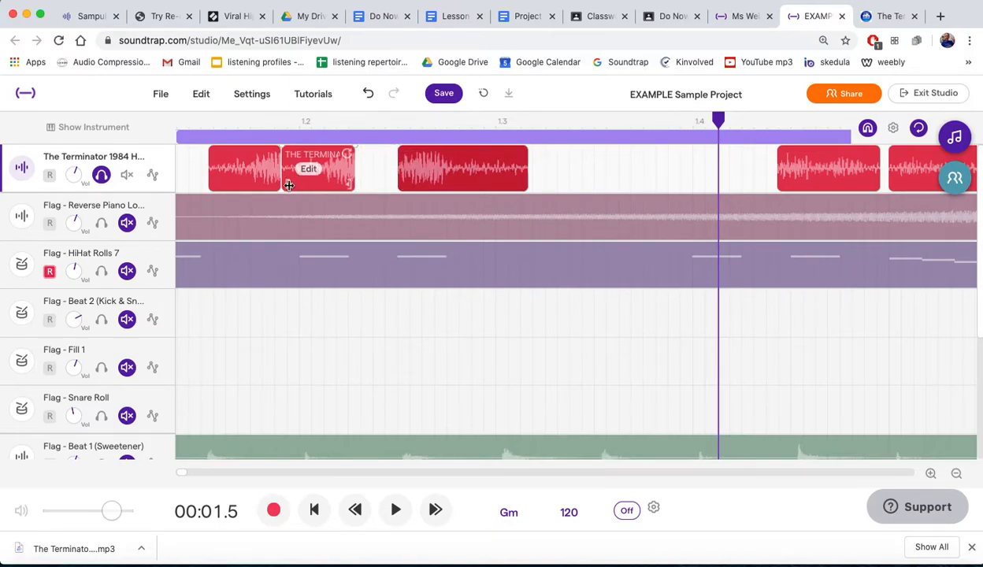
{"action": "left_click_drag", "start_coordinate": [289, 185], "coordinate": [304, 156]}
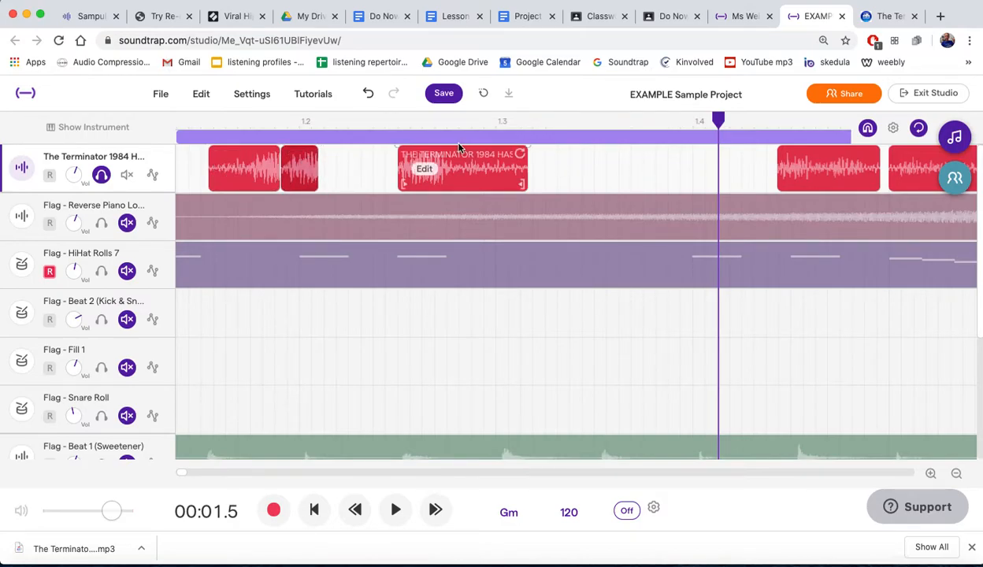
{"action": "left_click_drag", "start_coordinate": [422, 151], "coordinate": [344, 156]}
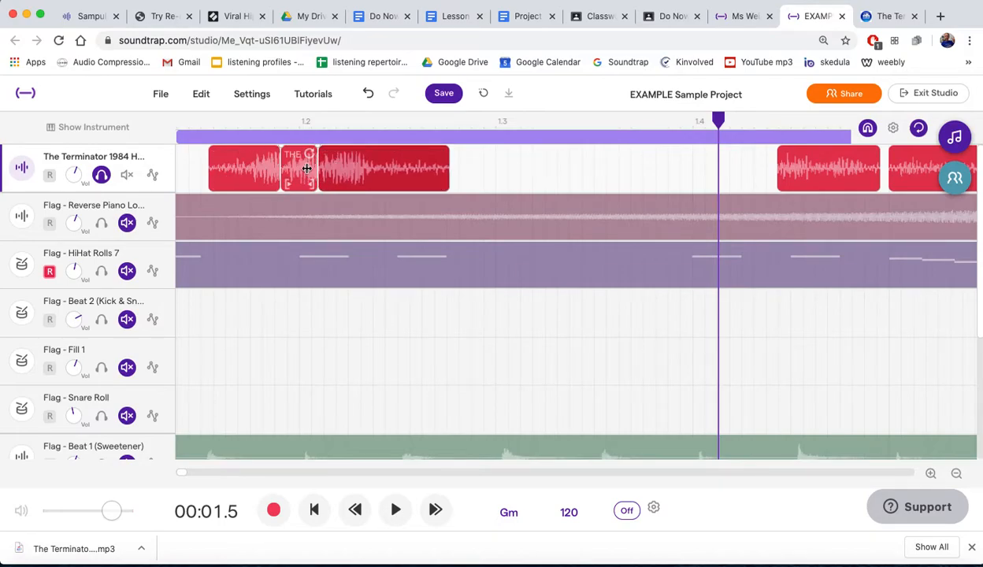
- Play the stuttered Terminator copies from just before the first one
{"action": "left_click", "coordinate": [201, 126]}
{"action": "key", "text": "space"}
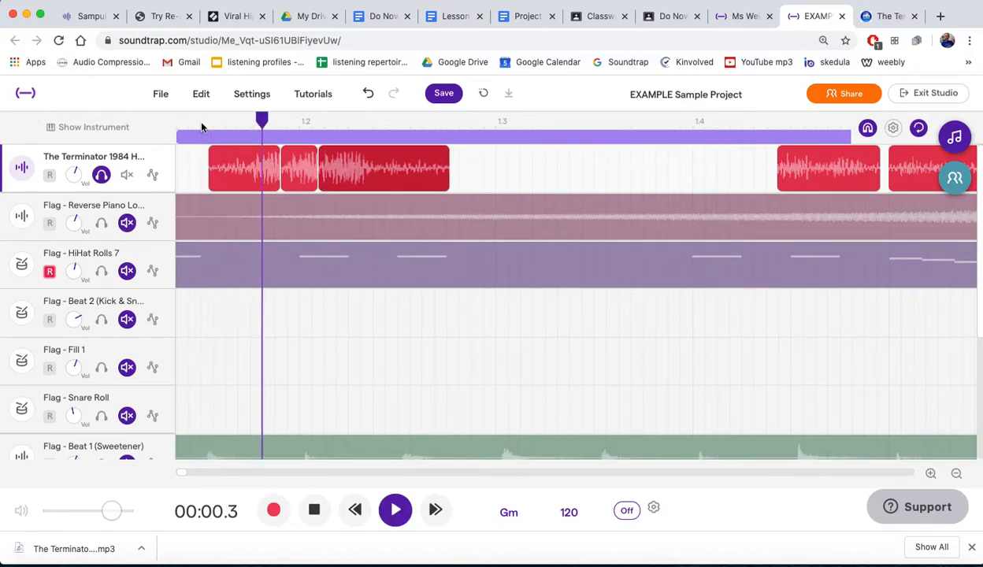
{"action": "key", "text": "space"}
- Listen to the short Terminator region just before bar 2 and split it at 00:01.7
{"action": "scroll", "coordinate": [366, 251], "scroll_direction": "left", "scroll_amount": 5}
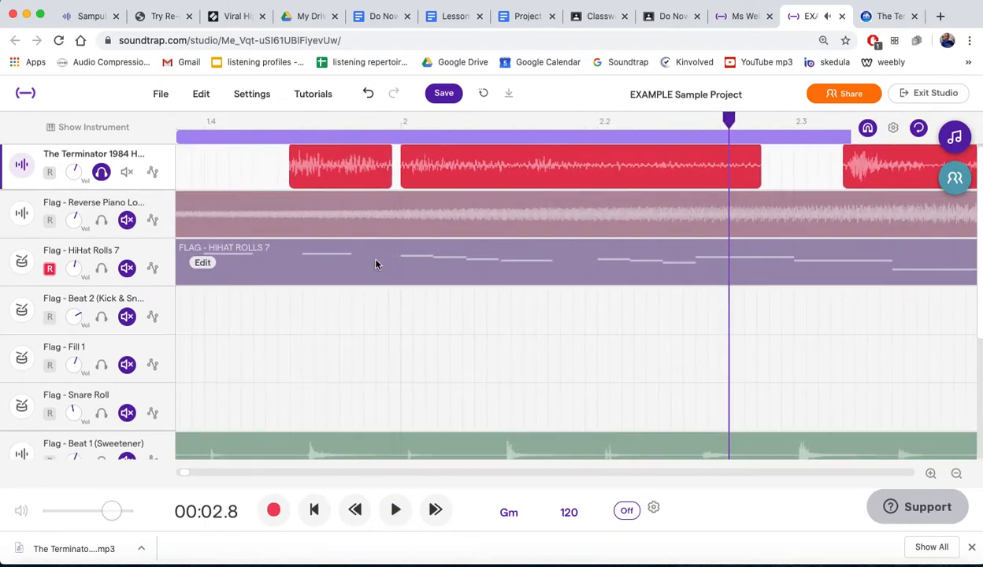
{"action": "left_click", "coordinate": [297, 119]}
{"action": "key", "text": "space"}
{"action": "key", "text": "space"}
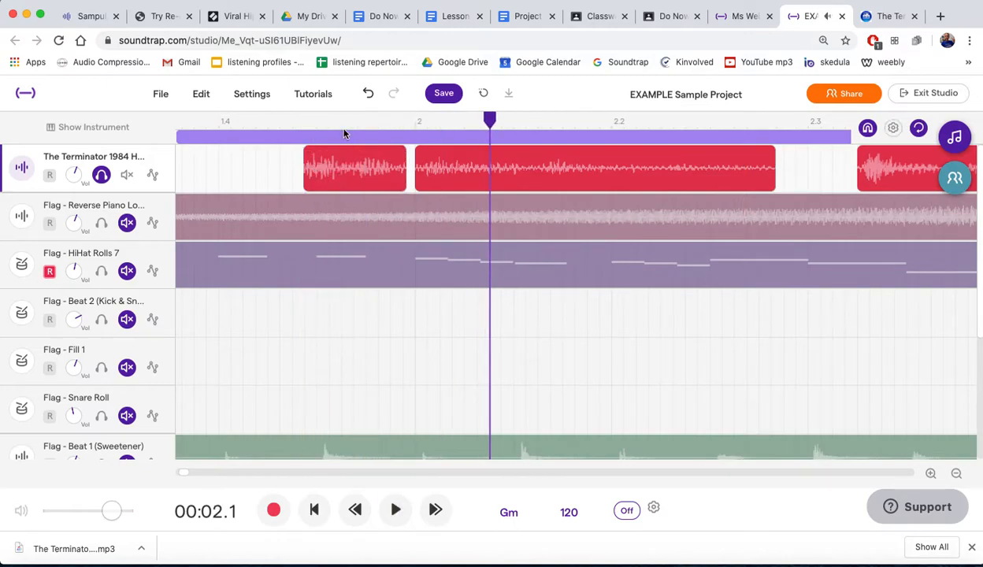
{"action": "left_click", "coordinate": [338, 122]}
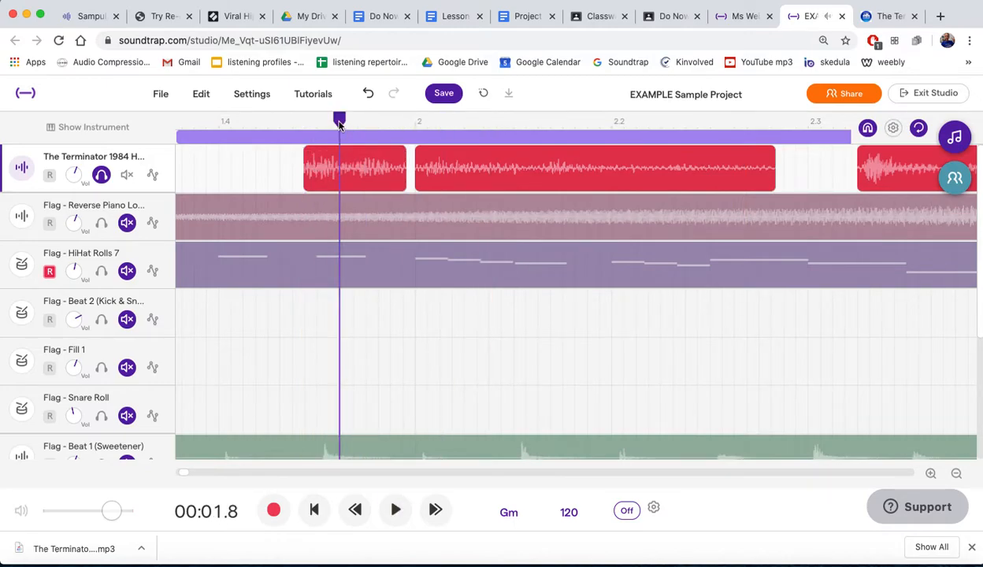
{"action": "left_click", "coordinate": [322, 180]}
{"action": "left_click_drag", "start_coordinate": [321, 120], "coordinate": [336, 119]}
{"action": "left_click", "coordinate": [352, 163]}
{"action": "key", "text": "super+e"}
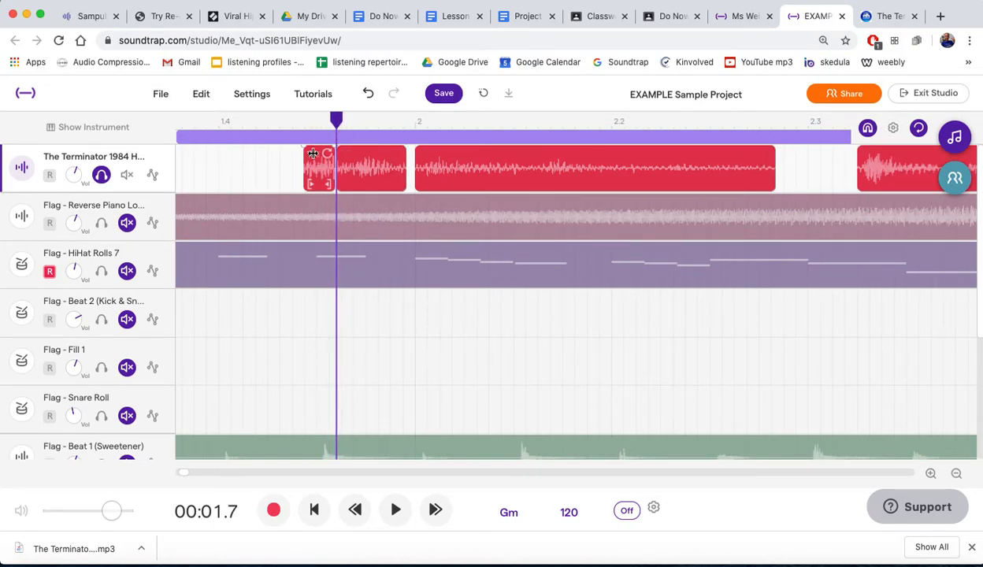
{"action": "scroll", "coordinate": [272, 168], "scroll_direction": "left", "scroll_amount": 10}
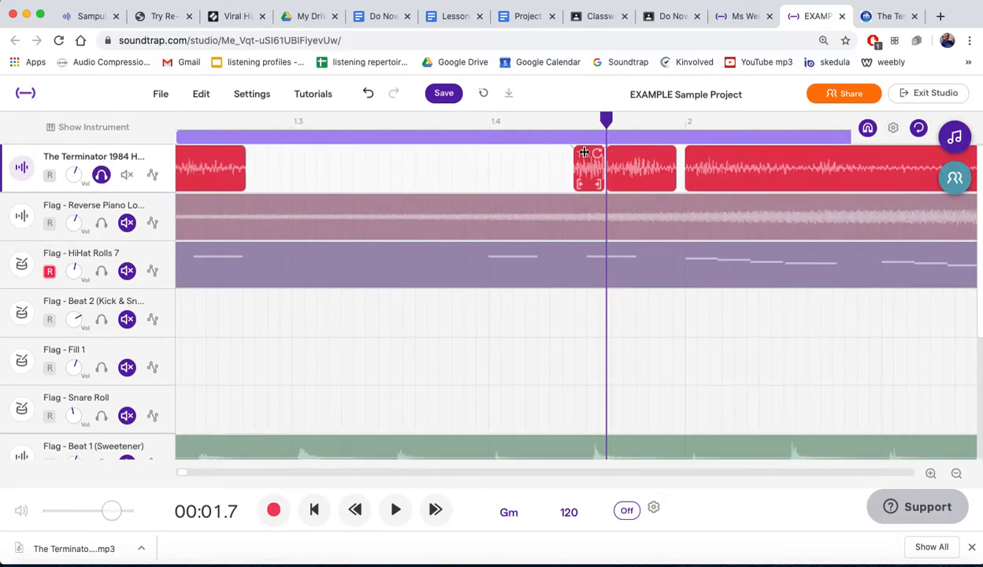
- Move the short split piece against the end of the stuttered Terminator copies and play the sequence from before the first copy
{"action": "left_click_drag", "start_coordinate": [587, 173], "coordinate": [262, 182]}
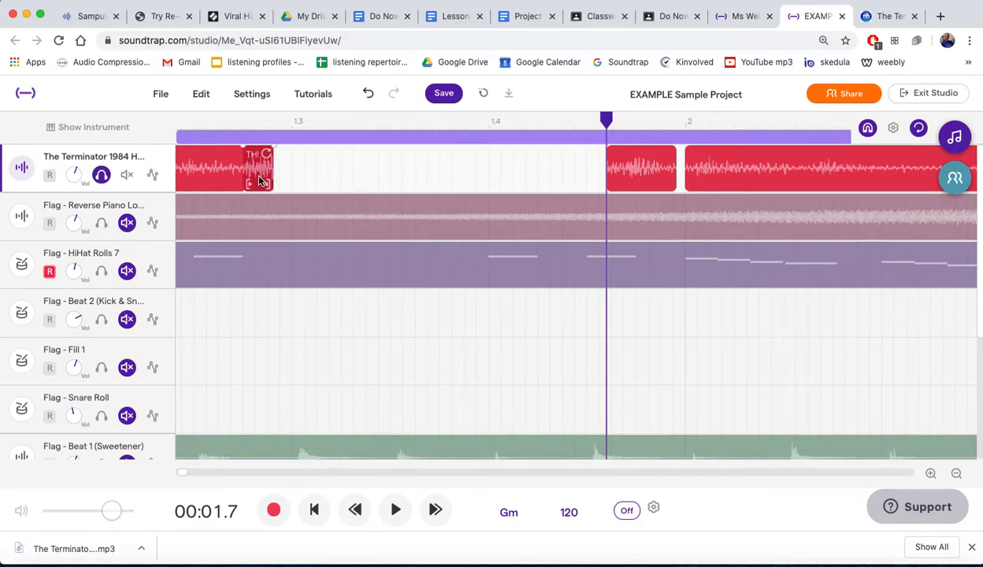
{"action": "scroll", "coordinate": [346, 171], "scroll_direction": "left", "scroll_amount": 5}
{"action": "left_click", "coordinate": [280, 120]}
{"action": "key", "text": "space"}
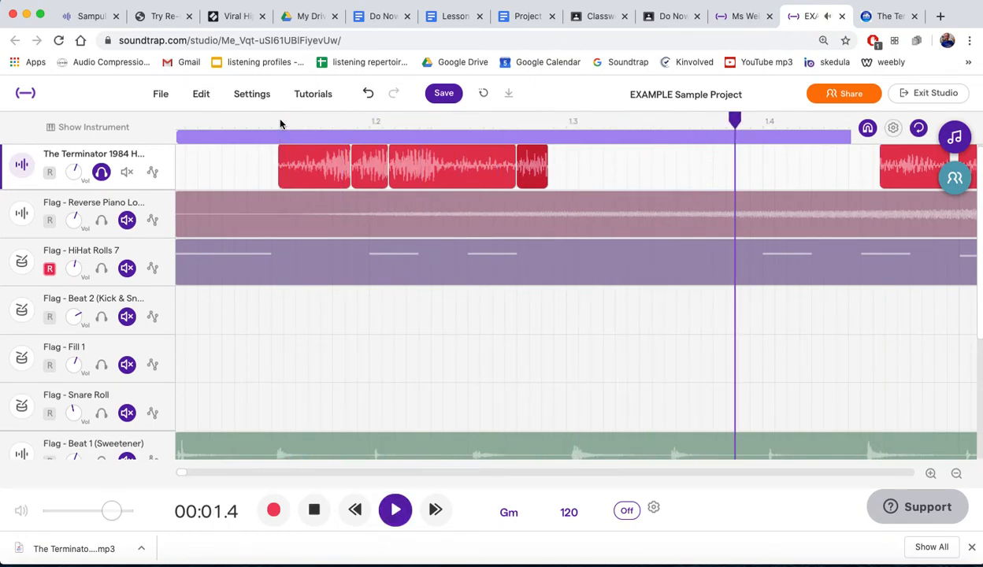
{"action": "key", "text": "space"}
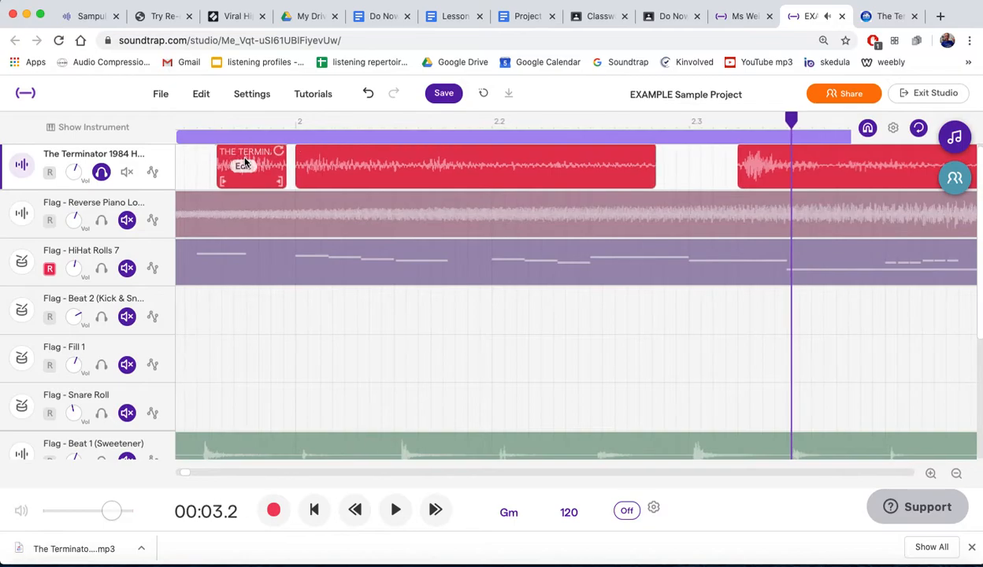
- Shift the short fourth Terminator piece later with snapping on, turn snapping off, and move it back beside the third copy
{"action": "scroll", "coordinate": [244, 161], "scroll_direction": "left", "scroll_amount": 10}
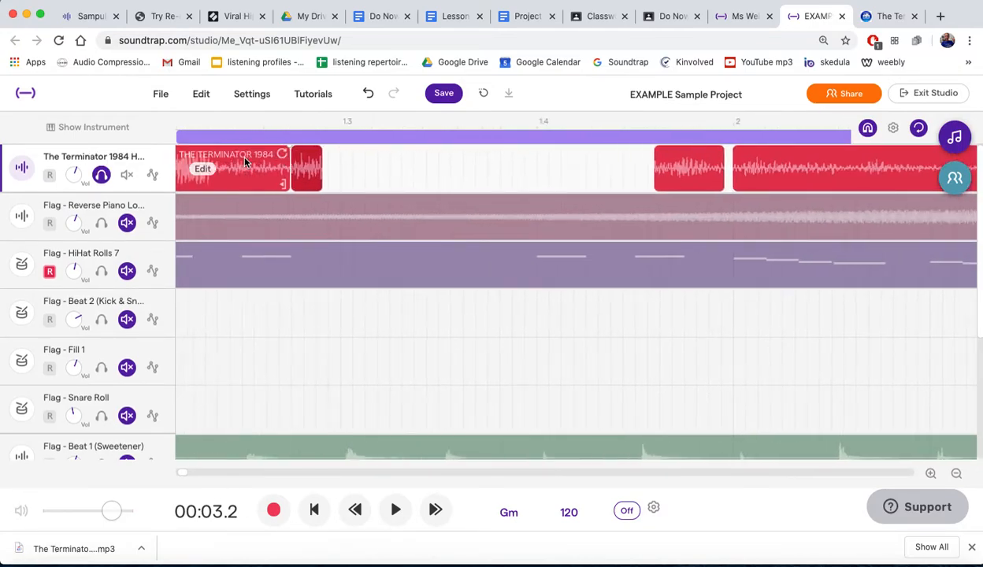
{"action": "scroll", "coordinate": [244, 161], "scroll_direction": "left", "scroll_amount": 4}
{"action": "scroll", "coordinate": [244, 161], "scroll_direction": "down", "scroll_amount": 3}
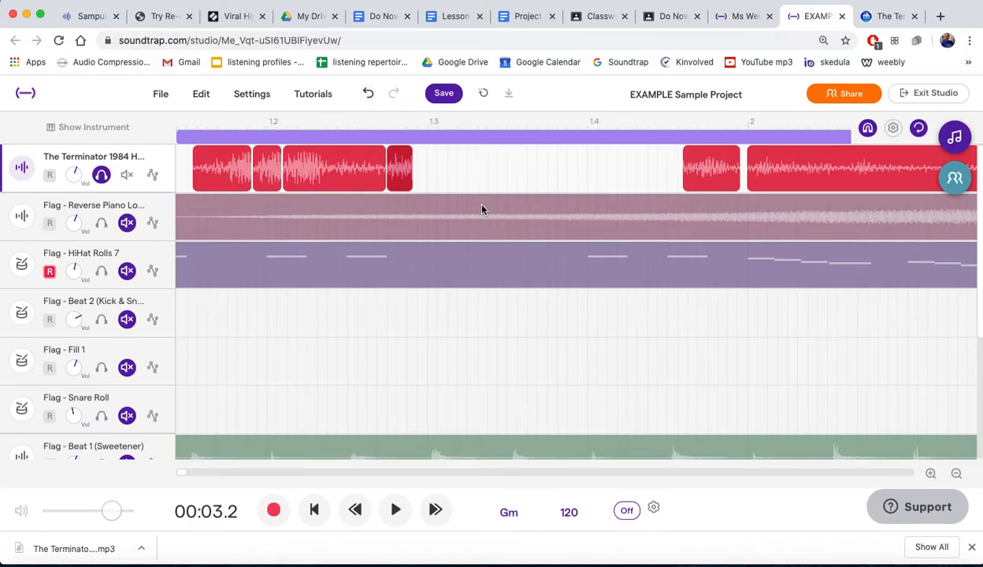
{"action": "scroll", "coordinate": [493, 222], "scroll_direction": "down", "scroll_amount": 5}
{"action": "scroll", "coordinate": [493, 222], "scroll_direction": "up", "scroll_amount": 4}
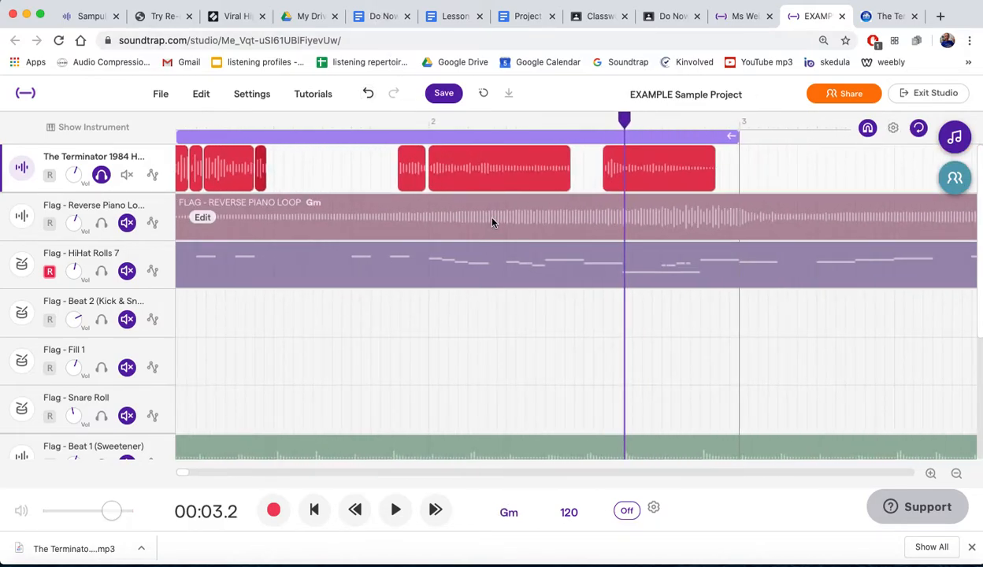
{"action": "scroll", "coordinate": [492, 222], "scroll_direction": "up", "scroll_amount": 2}
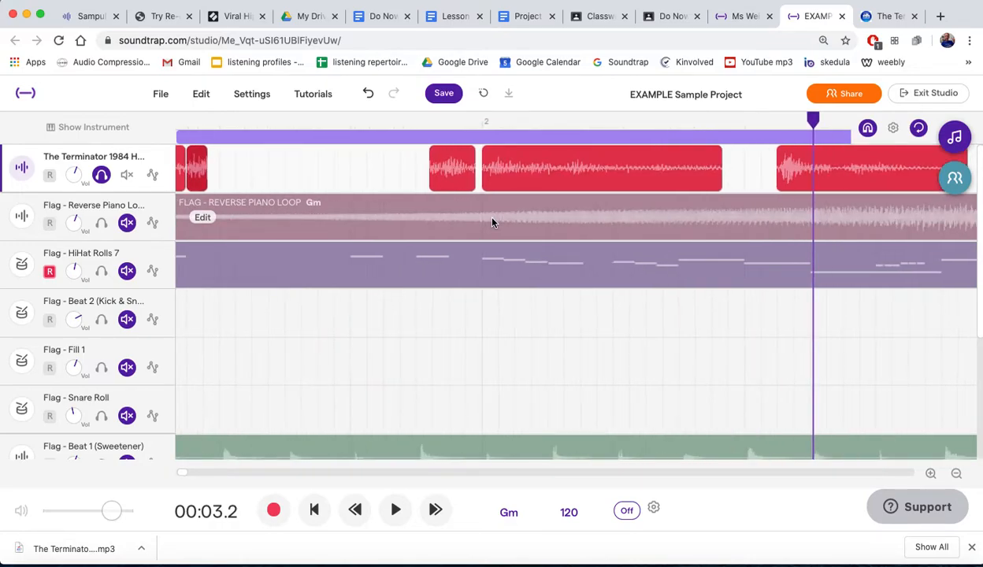
{"action": "scroll", "coordinate": [492, 222], "scroll_direction": "left", "scroll_amount": 5}
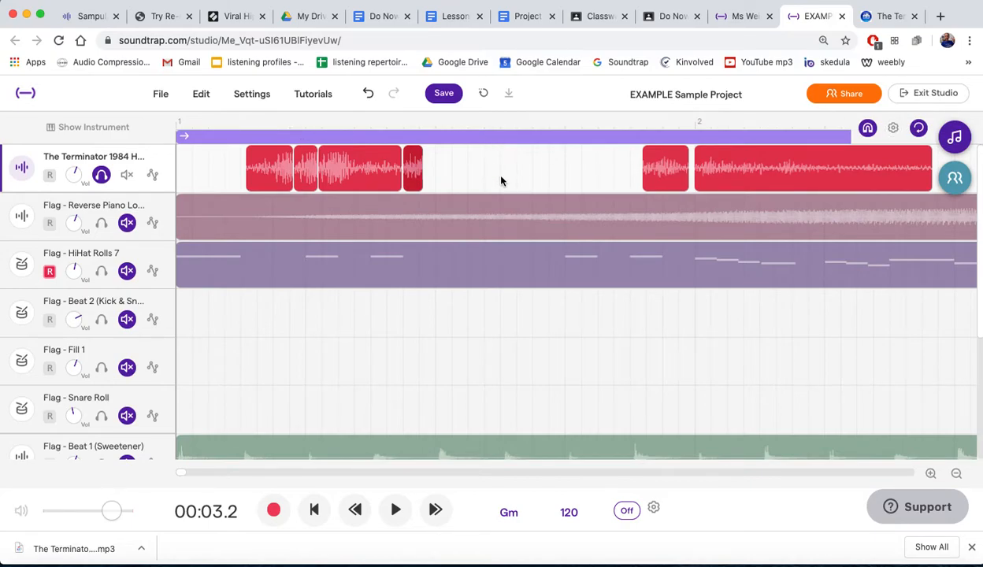
{"action": "mouse_move", "coordinate": [254, 160]}
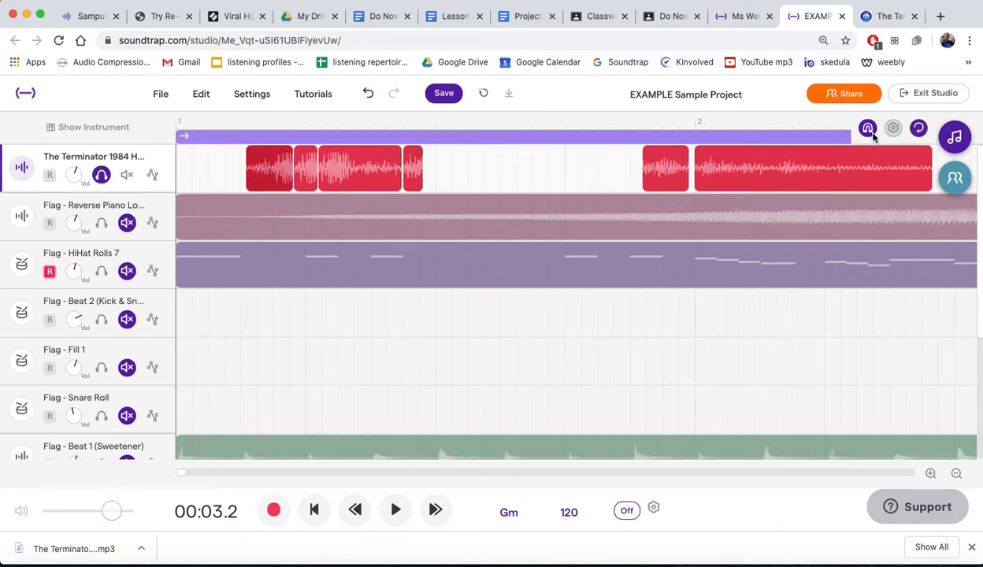
{"action": "left_click_drag", "start_coordinate": [410, 167], "coordinate": [430, 173]}
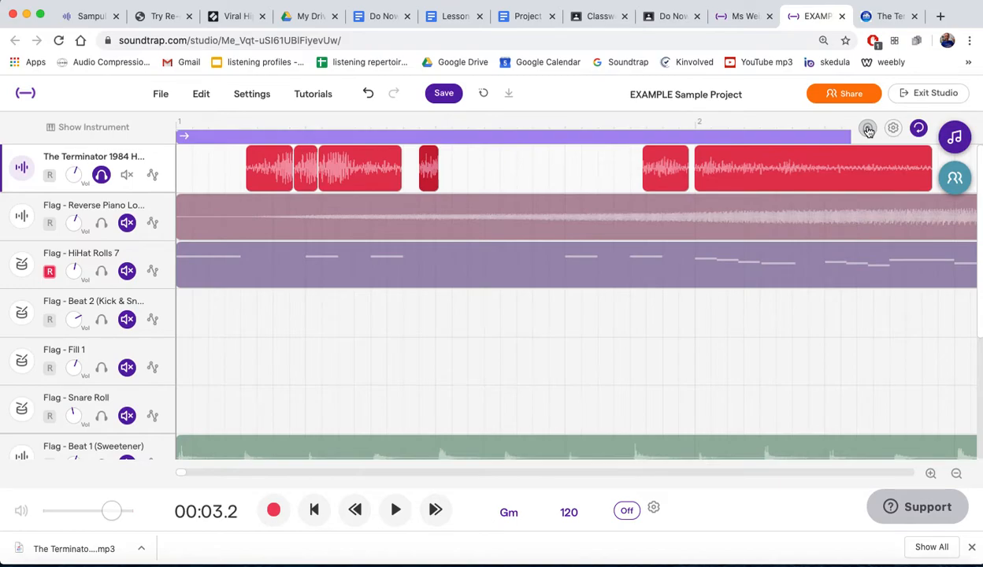
{"action": "mouse_move", "coordinate": [428, 168]}
{"action": "left_mouse_down"}
{"action": "mouse_move", "coordinate": [473, 175]}
{"action": "mouse_move", "coordinate": [415, 179]}
{"action": "left_mouse_up"}
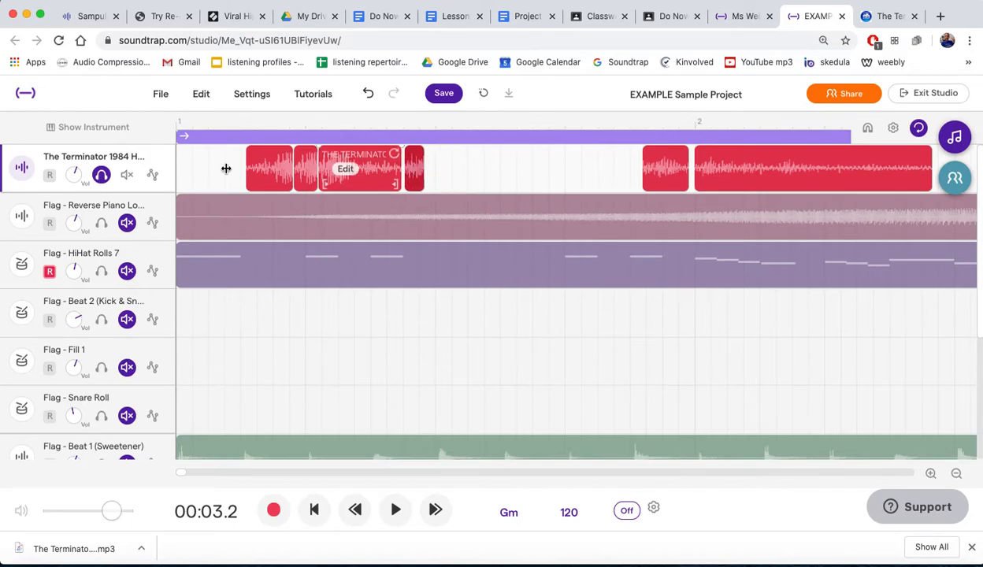
- Move the first Terminator copy slightly earlier off the grid and turn snapping back on
{"action": "right_click", "coordinate": [259, 174]}
{"action": "left_click", "coordinate": [262, 160]}
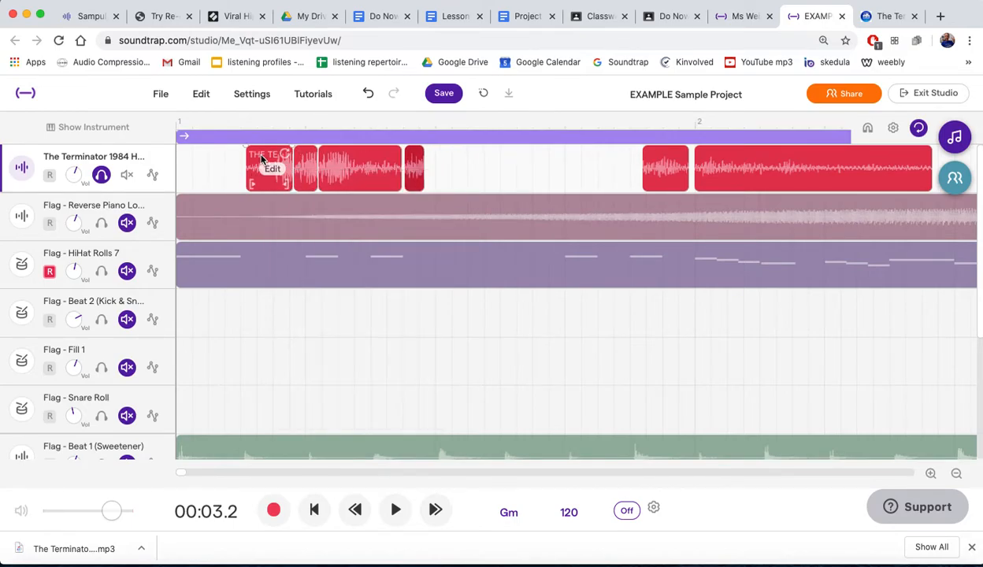
{"action": "left_click_drag", "start_coordinate": [263, 182], "coordinate": [254, 189]}
{"action": "left_click", "coordinate": [305, 163]}
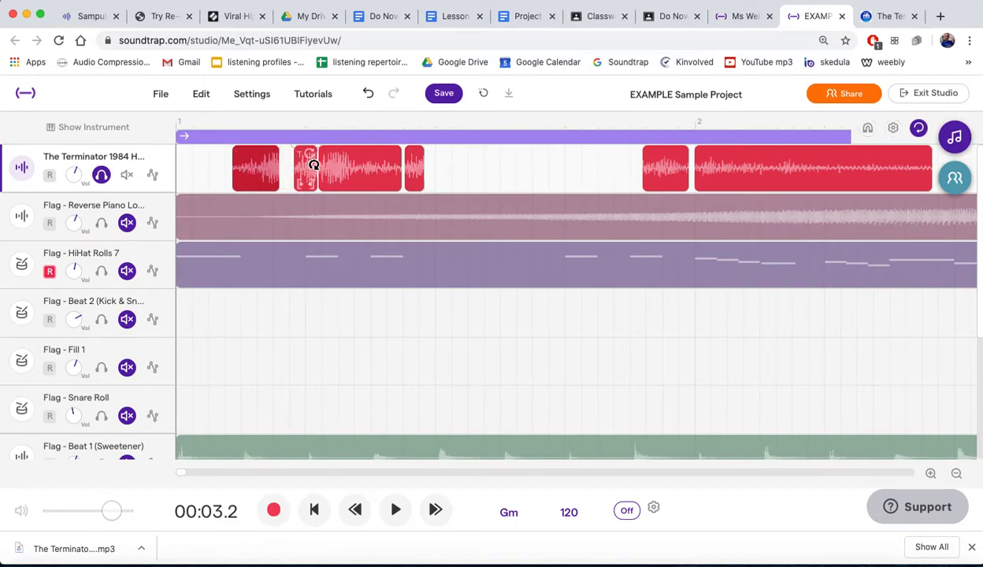
{"action": "left_click", "coordinate": [868, 128]}
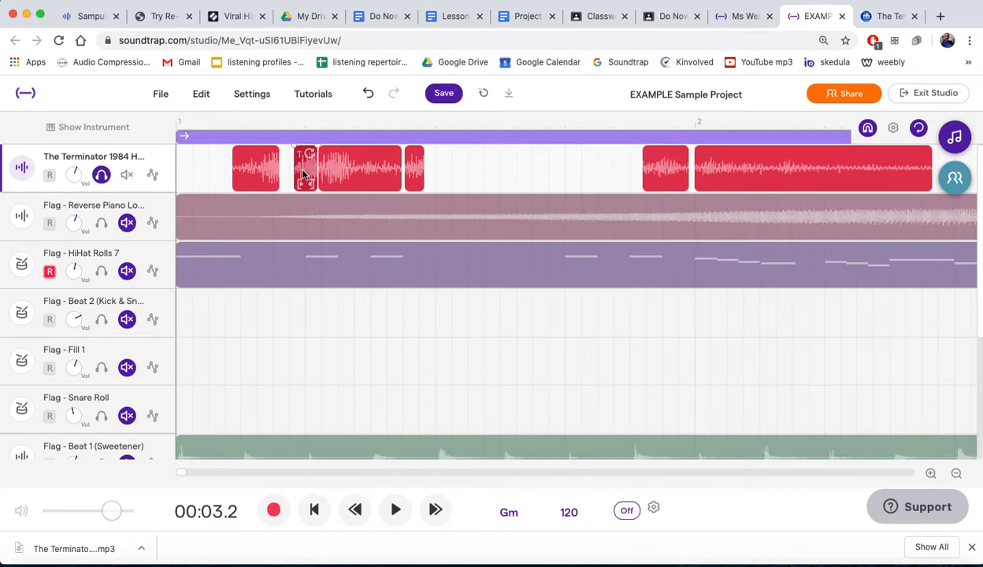
- Move the second Terminator copy earlier, close behind the first copy
{"action": "scroll", "coordinate": [303, 172], "scroll_direction": "up", "scroll_amount": 5}
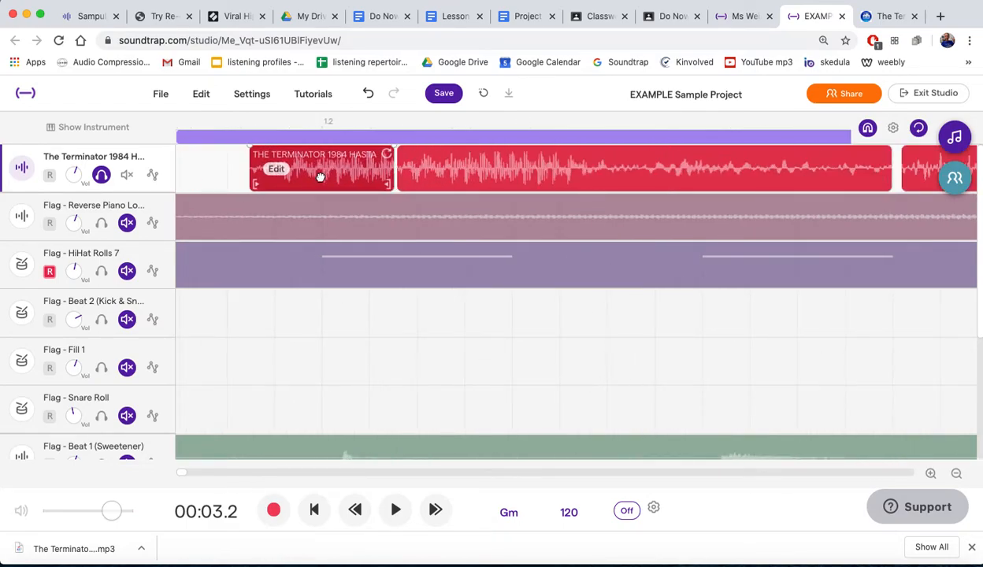
{"action": "scroll", "coordinate": [319, 175], "scroll_direction": "up", "scroll_amount": 3}
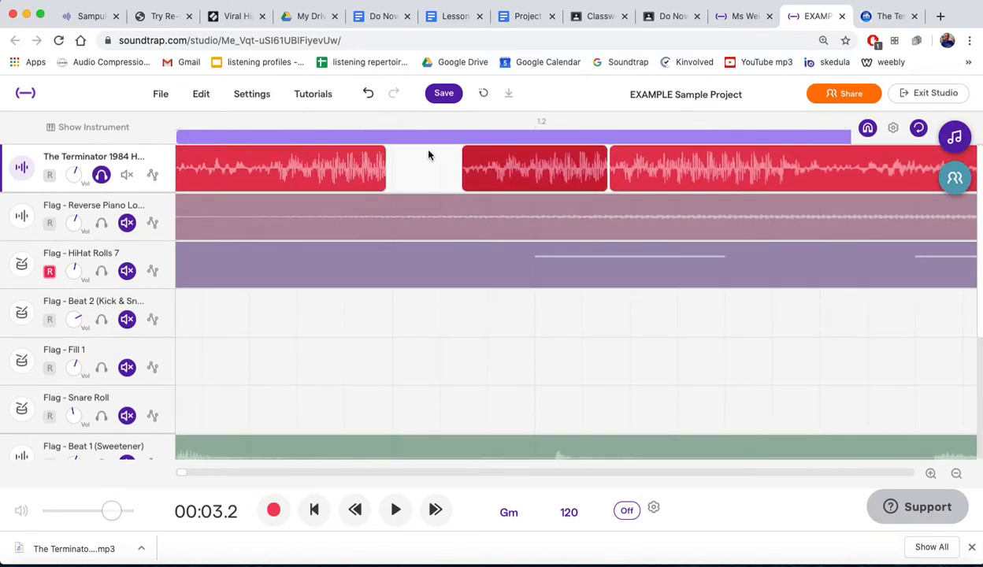
{"action": "left_click_drag", "start_coordinate": [482, 154], "coordinate": [417, 154]}
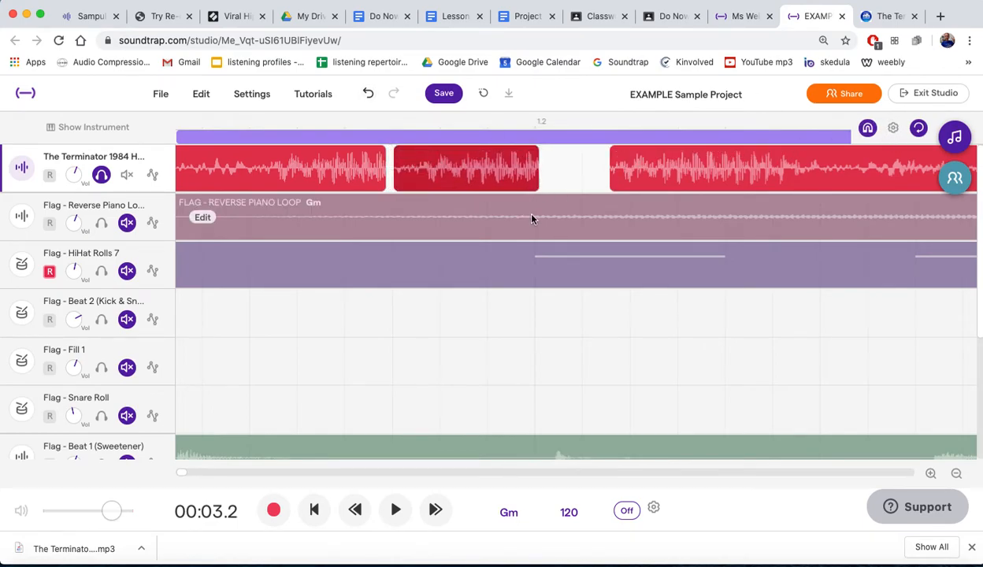
- Move the third Terminator copy earlier behind the second and extend its start to beat 1.2 to close the gap
{"action": "scroll", "coordinate": [591, 228], "scroll_direction": "right", "scroll_amount": 2}
{"action": "left_click_drag", "start_coordinate": [572, 158], "coordinate": [505, 161]}
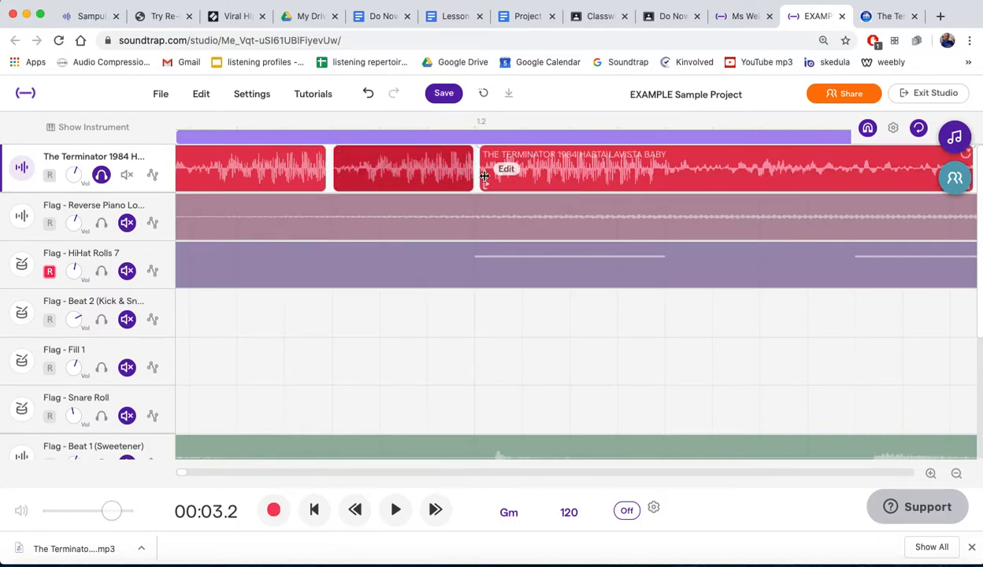
{"action": "left_click_drag", "start_coordinate": [483, 182], "coordinate": [481, 182]}
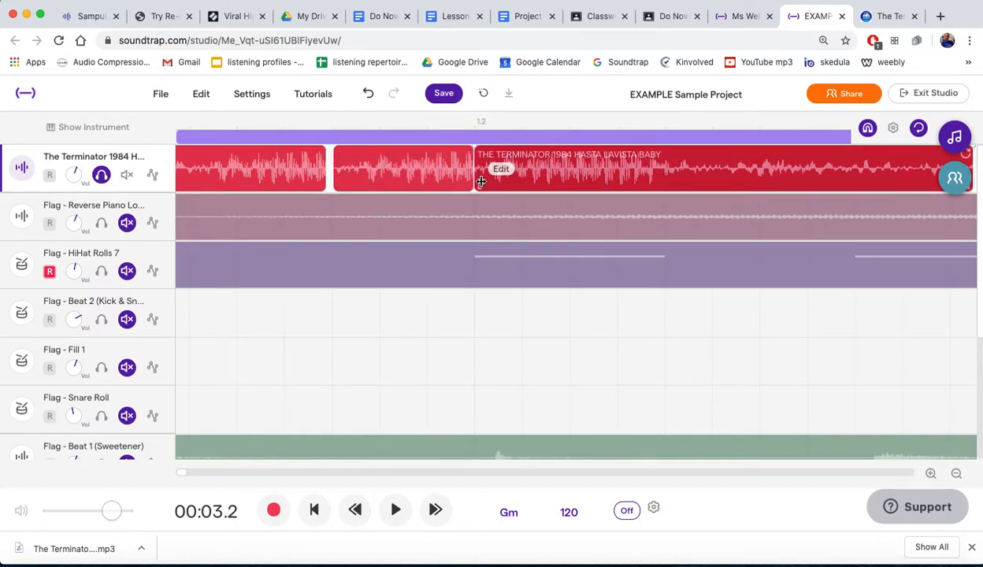
- Play the tightened Terminator copies from just before the first one
{"action": "scroll", "coordinate": [529, 179], "scroll_direction": "right", "scroll_amount": 6}
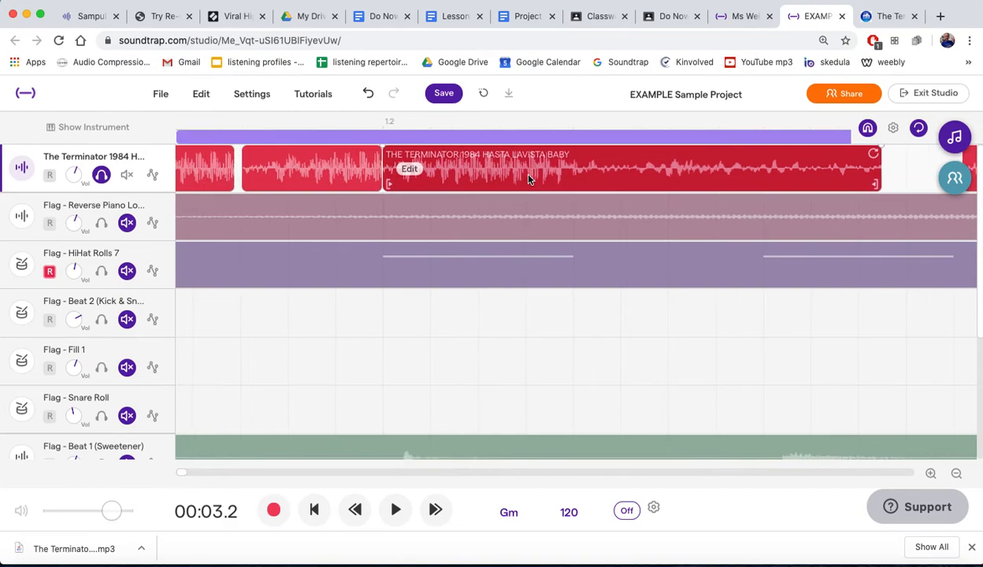
{"action": "scroll", "coordinate": [639, 176], "scroll_direction": "right", "scroll_amount": 5}
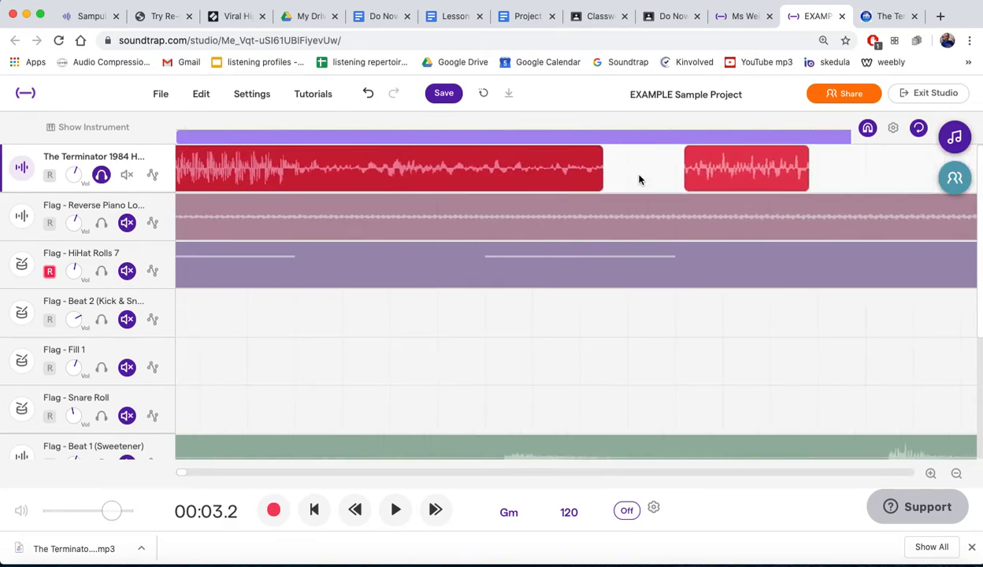
{"action": "scroll", "coordinate": [638, 178], "scroll_direction": "down", "scroll_amount": 5}
{"action": "left_click", "coordinate": [264, 123]}
{"action": "key", "text": "space"}
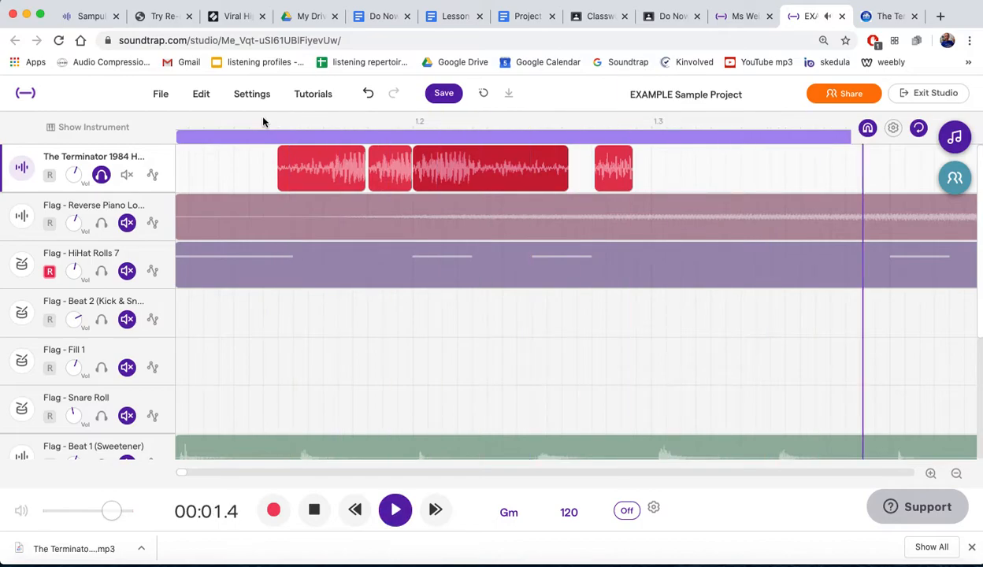
{"action": "key", "text": "space"}
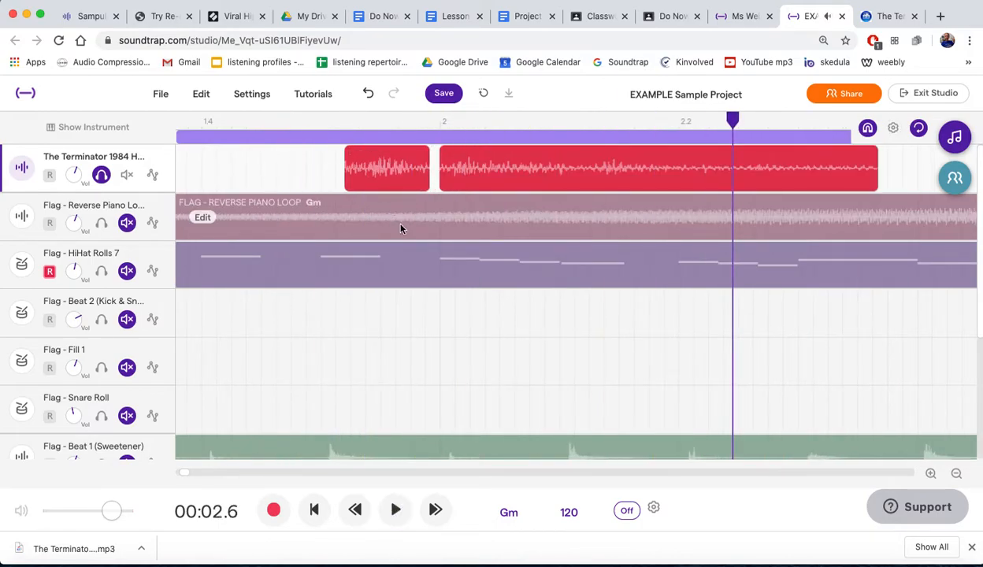
- Move the short fourth Terminator piece directly against the end of the third copy and play the stutter
{"action": "scroll", "coordinate": [400, 229], "scroll_direction": "left", "scroll_amount": 5}
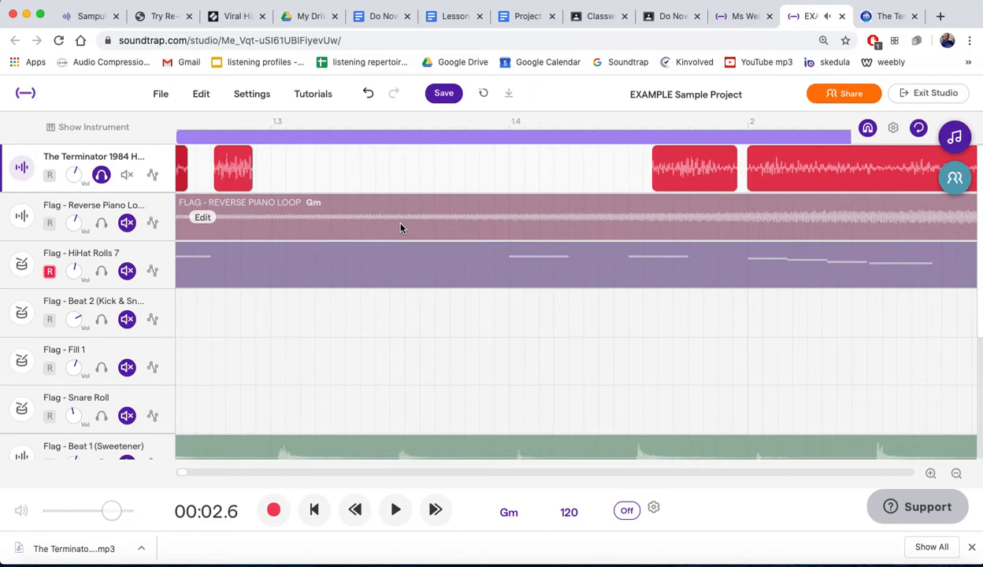
{"action": "scroll", "coordinate": [400, 228], "scroll_direction": "left", "scroll_amount": 8}
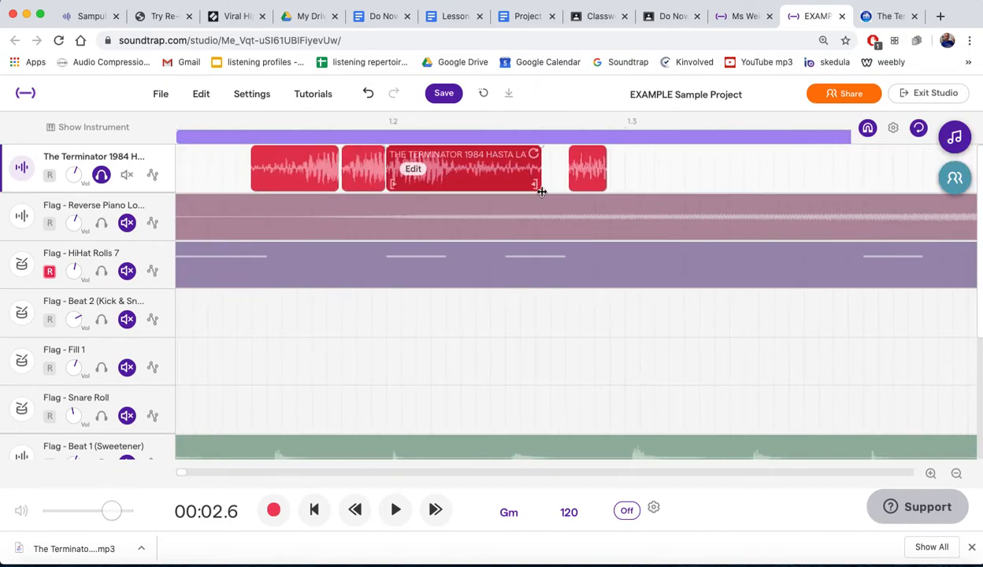
{"action": "left_click_drag", "start_coordinate": [589, 167], "coordinate": [566, 173]}
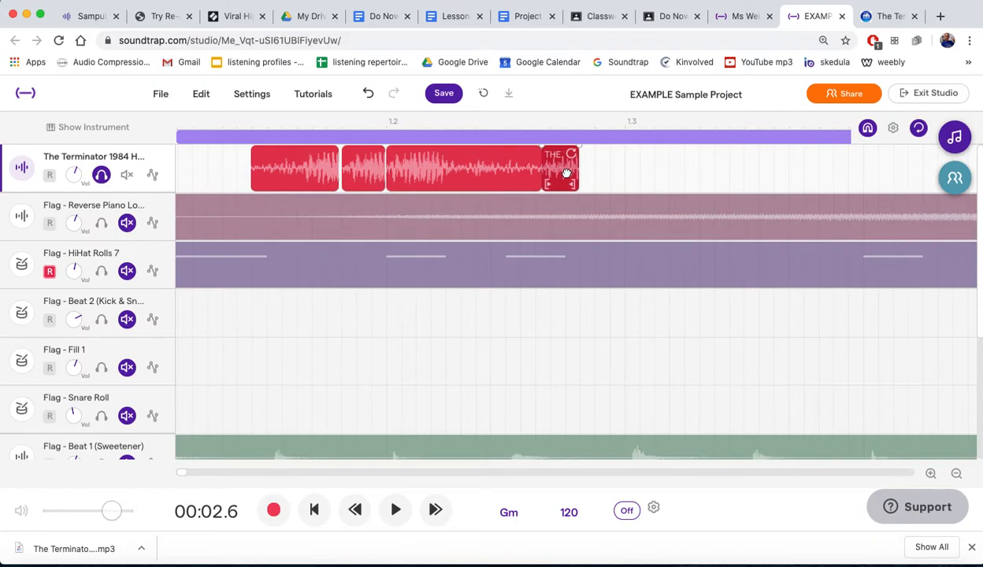
{"action": "left_click", "coordinate": [235, 128]}
{"action": "key", "text": "space"}
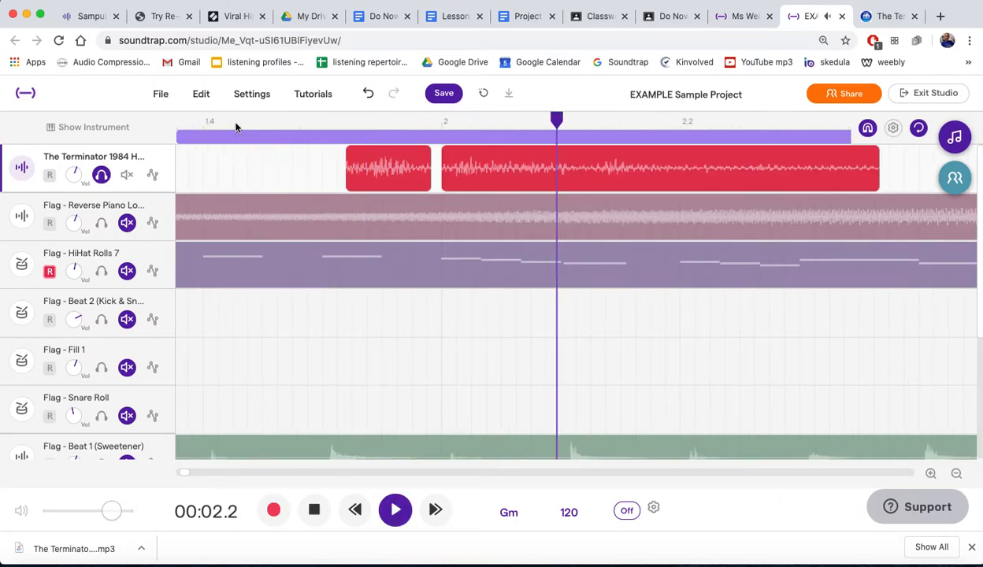
{"action": "key", "text": "space"}
- Move the Terminator region just before bar 2 earlier so that it starts at beat 1.3
{"action": "left_click_drag", "start_coordinate": [376, 153], "coordinate": [211, 158]}
{"action": "scroll", "coordinate": [419, 222], "scroll_direction": "left", "scroll_amount": 3}
{"action": "scroll", "coordinate": [418, 221], "scroll_direction": "left", "scroll_amount": 2}
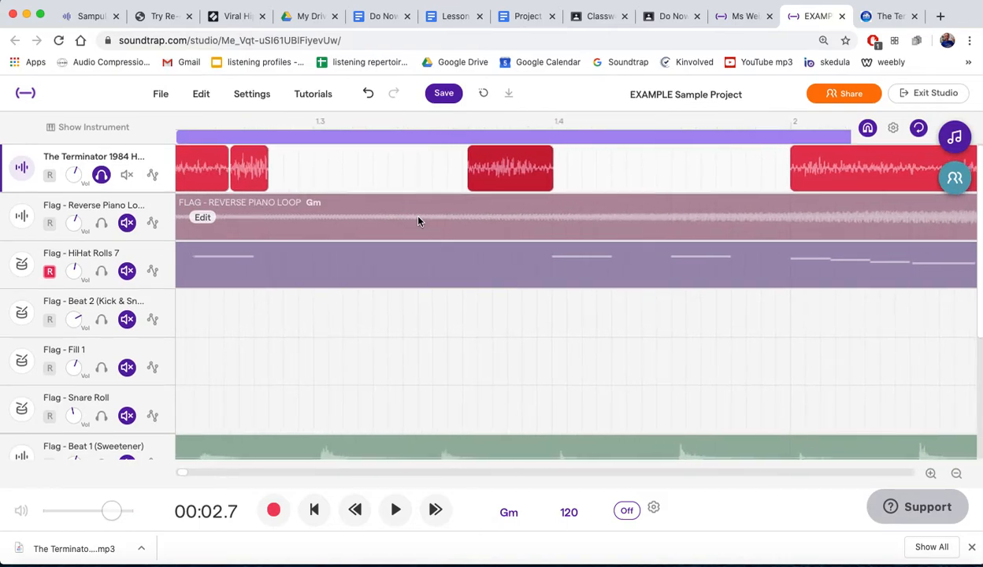
{"action": "left_click_drag", "start_coordinate": [509, 153], "coordinate": [355, 154]}
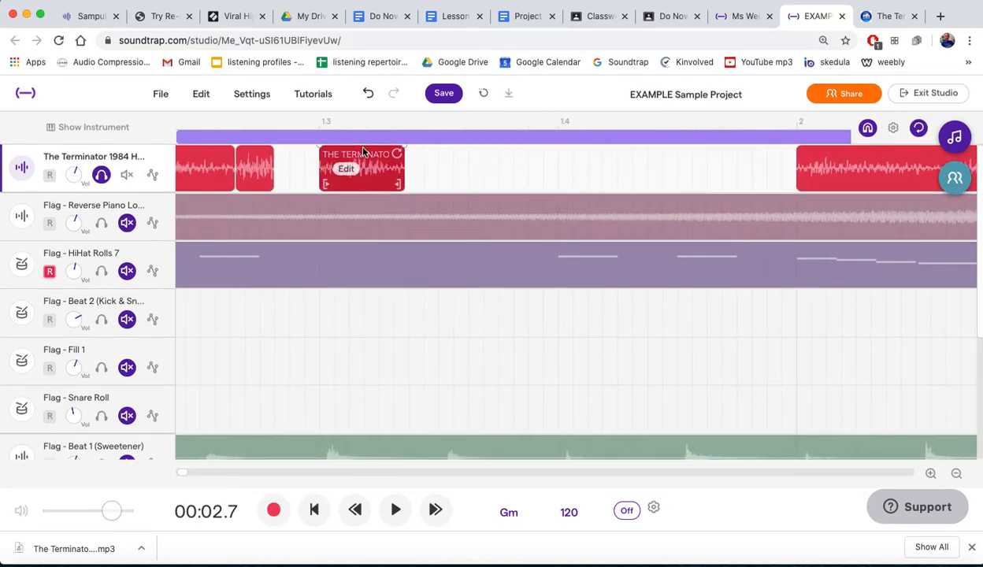
- Play the vocal edit from before the first Terminator copy to hear the region placed at beat 1.3
{"action": "scroll", "coordinate": [359, 148], "scroll_direction": "left", "scroll_amount": 6}
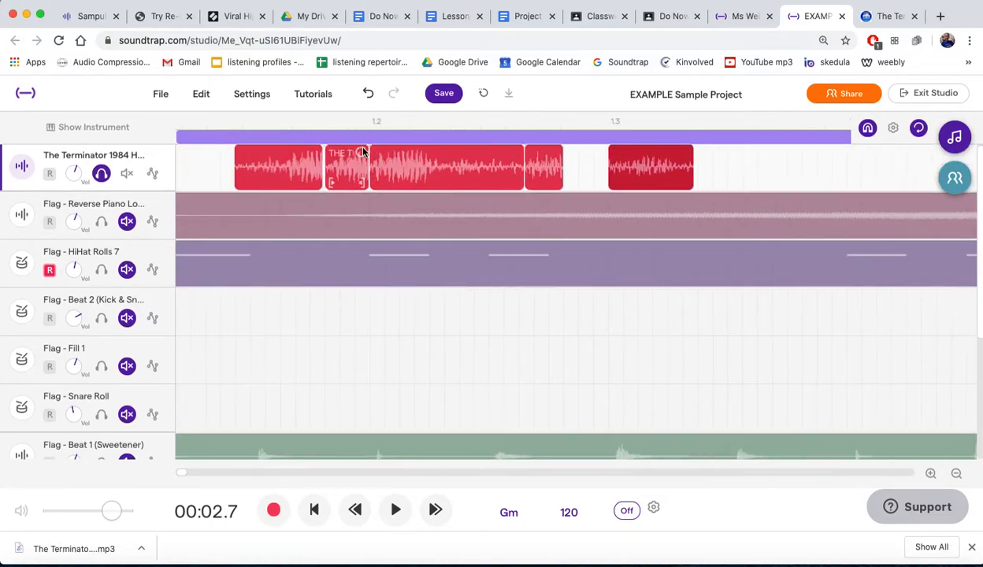
{"action": "scroll", "coordinate": [363, 152], "scroll_direction": "left", "scroll_amount": 1}
{"action": "left_click", "coordinate": [252, 121]}
{"action": "key", "text": "space"}
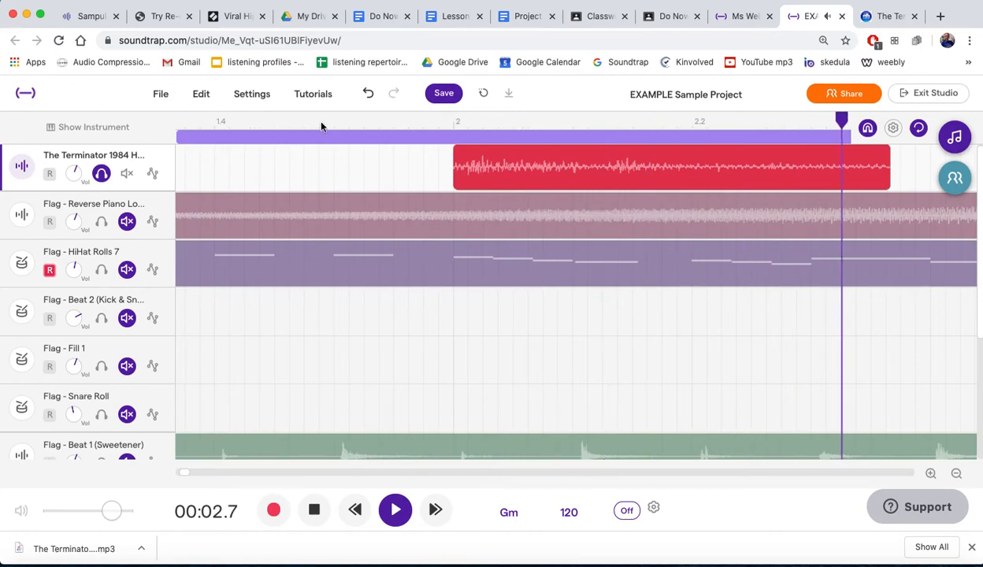
{"action": "key", "text": "space"}
- Move the long Terminator region from bar 2 earlier so that it starts just before beat 1.4
{"action": "left_click_drag", "start_coordinate": [579, 162], "coordinate": [318, 180]}
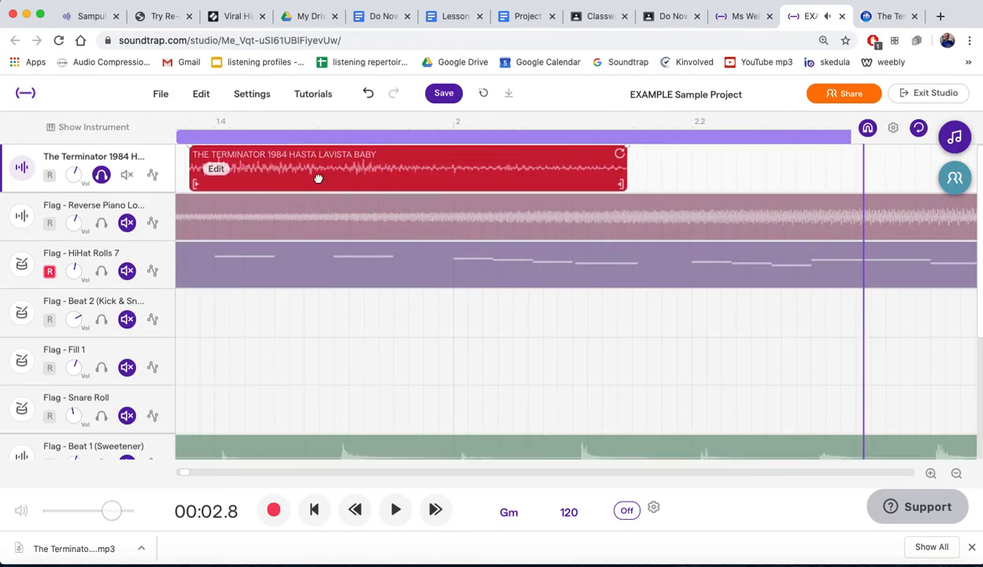
{"action": "scroll", "coordinate": [315, 178], "scroll_direction": "down", "scroll_amount": 5, "text": "ctrl"}
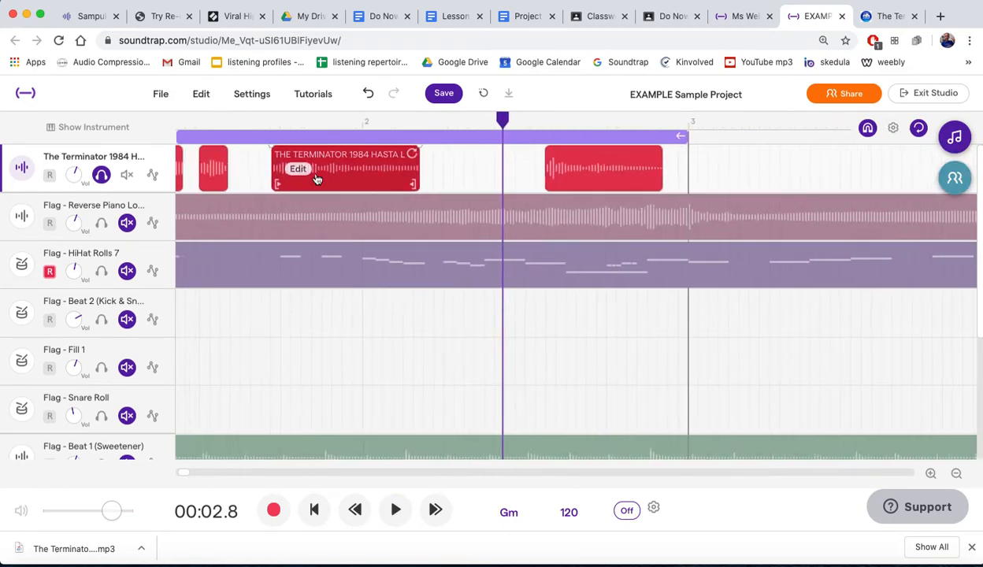
{"action": "scroll", "coordinate": [315, 178], "scroll_direction": "down", "scroll_amount": 3, "text": "ctrl"}
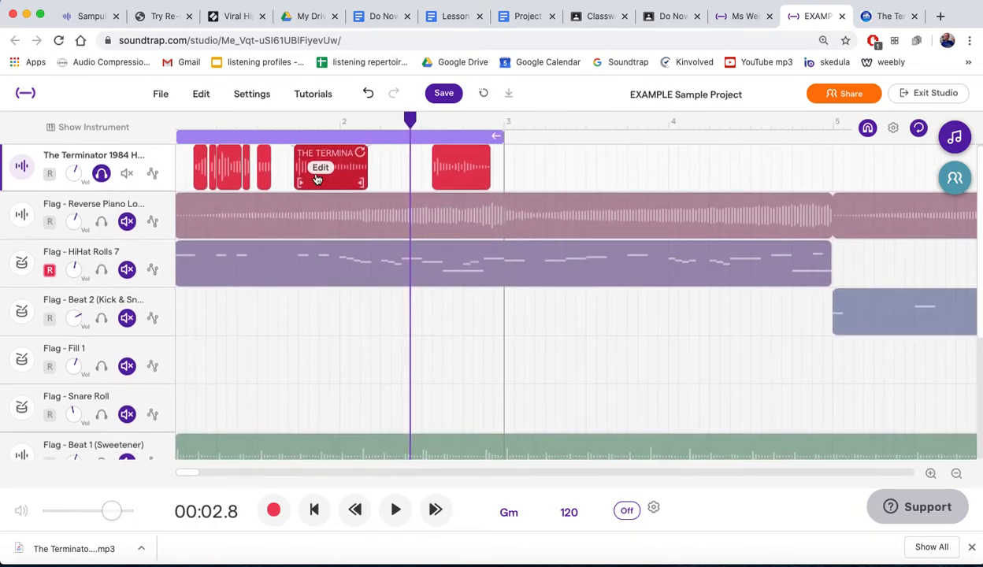
{"action": "scroll", "coordinate": [315, 178], "scroll_direction": "down", "scroll_amount": 2, "text": "ctrl"}
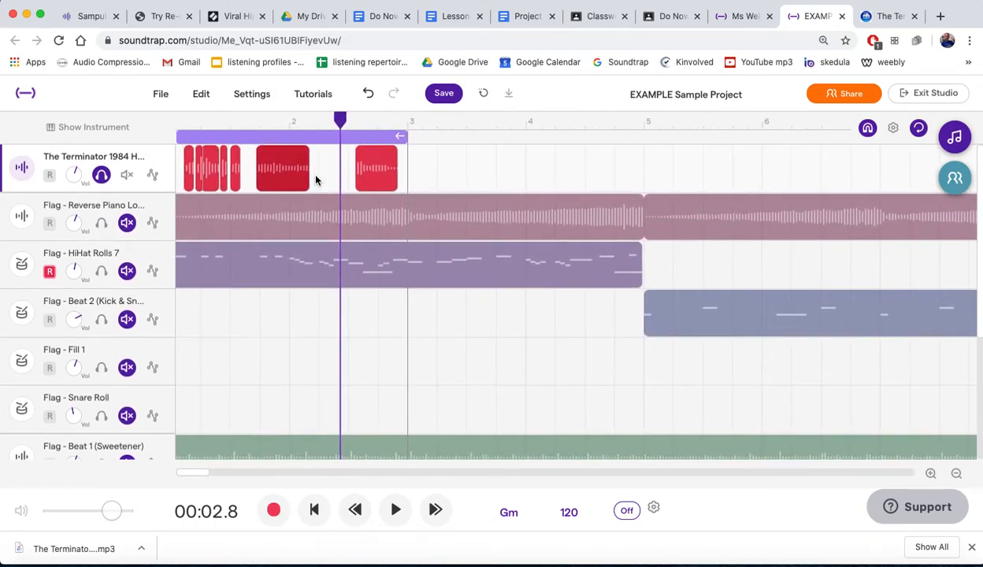
- Move the last Terminator region to beat 4.4 and trim its end to bar 5
{"action": "mouse_move", "coordinate": [270, 152]}
{"action": "left_mouse_down"}
{"action": "mouse_move", "coordinate": [286, 158]}
{"action": "mouse_move", "coordinate": [270, 158]}
{"action": "left_mouse_up"}
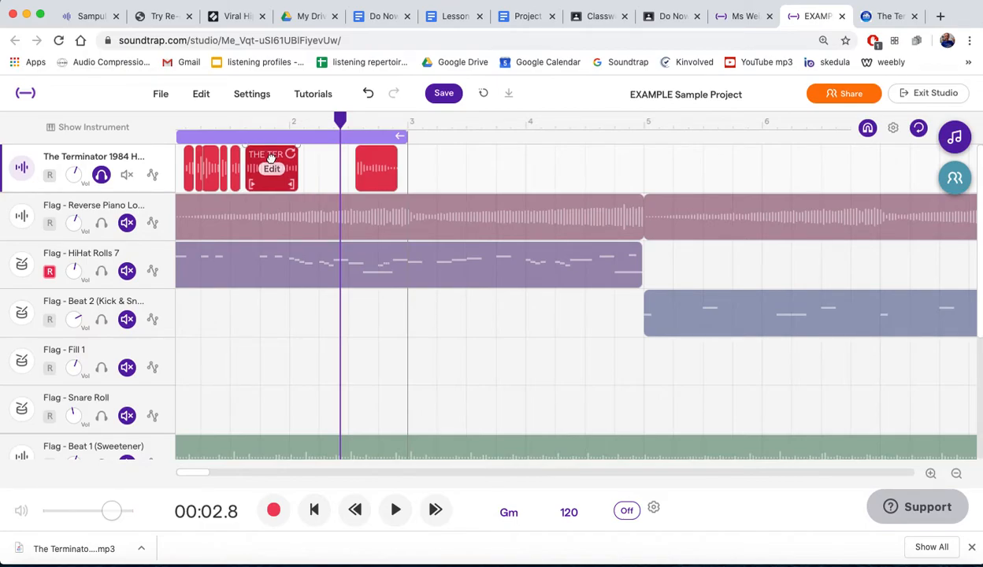
{"action": "left_click_drag", "start_coordinate": [370, 158], "coordinate": [372, 183]}
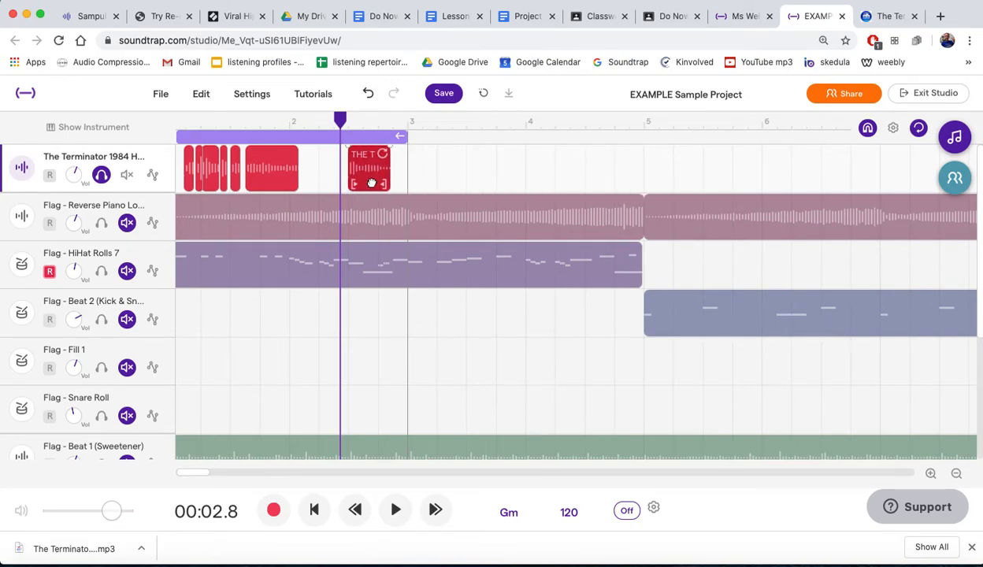
{"action": "left_click_drag", "start_coordinate": [381, 175], "coordinate": [635, 191]}
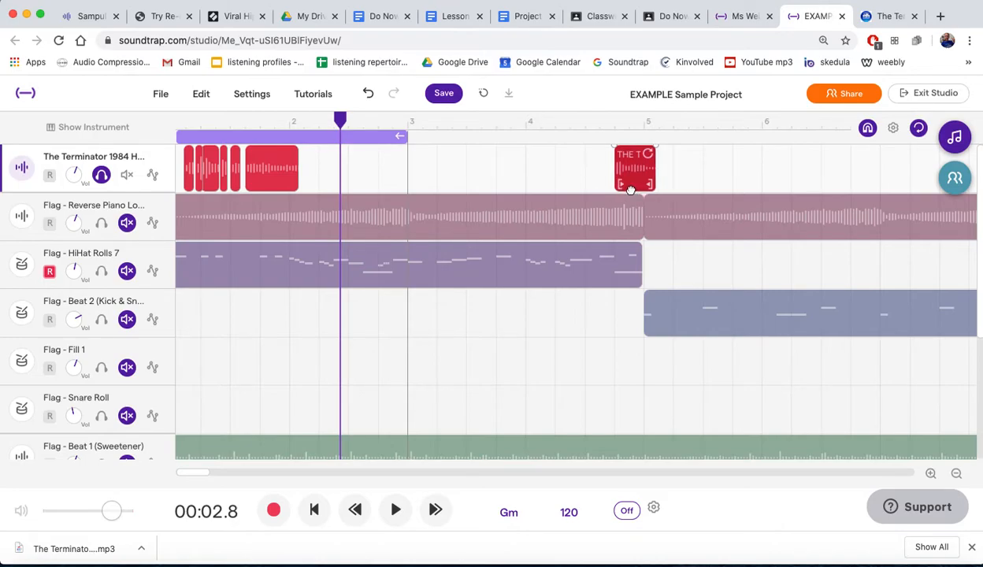
{"action": "left_click_drag", "start_coordinate": [652, 182], "coordinate": [644, 182]}
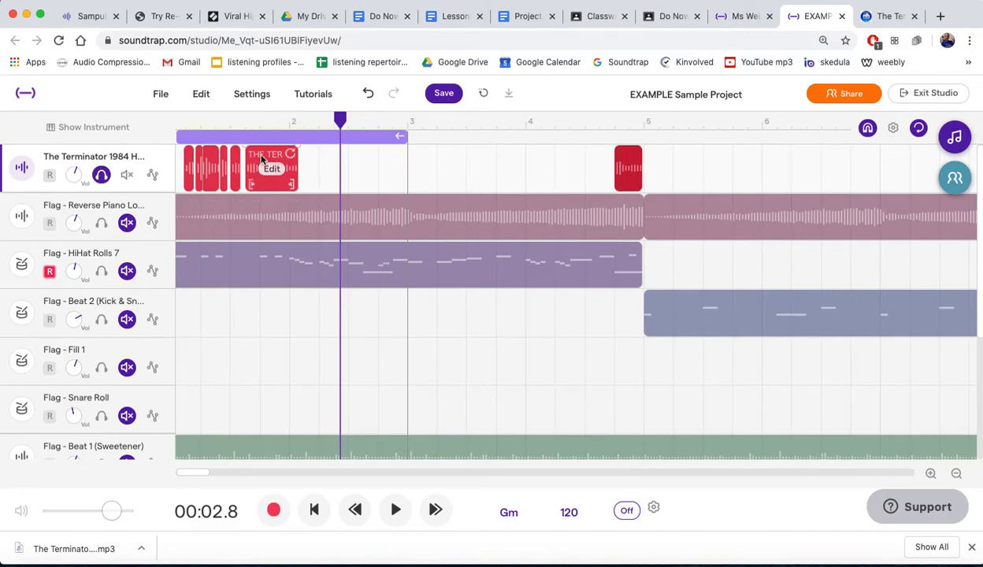
- Move the long Terminator region to bar 3 and the group of short pieces before it to bar 2
{"action": "left_click_drag", "start_coordinate": [262, 160], "coordinate": [434, 162]}
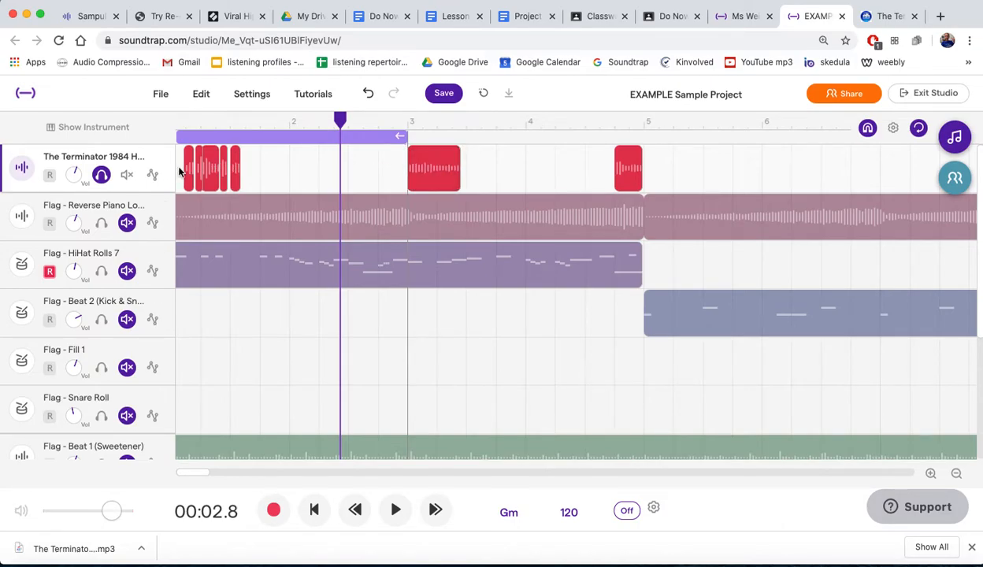
{"action": "scroll", "coordinate": [216, 169], "scroll_direction": "left", "scroll_amount": 1}
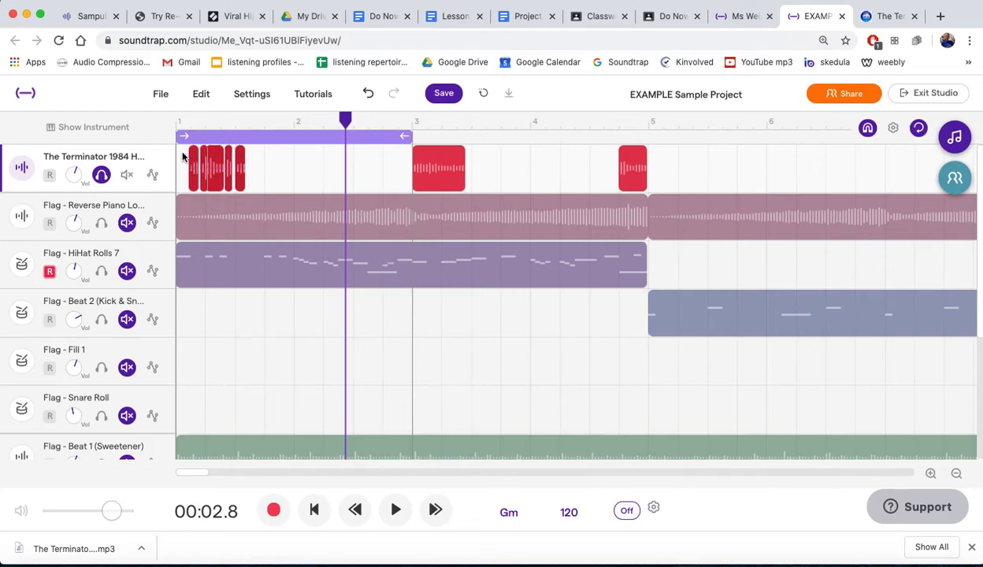
{"action": "left_click_drag", "start_coordinate": [191, 158], "coordinate": [304, 163]}
- Extend the active loop range from bar 3 to bar 5 and play it
{"action": "left_click", "coordinate": [368, 135]}
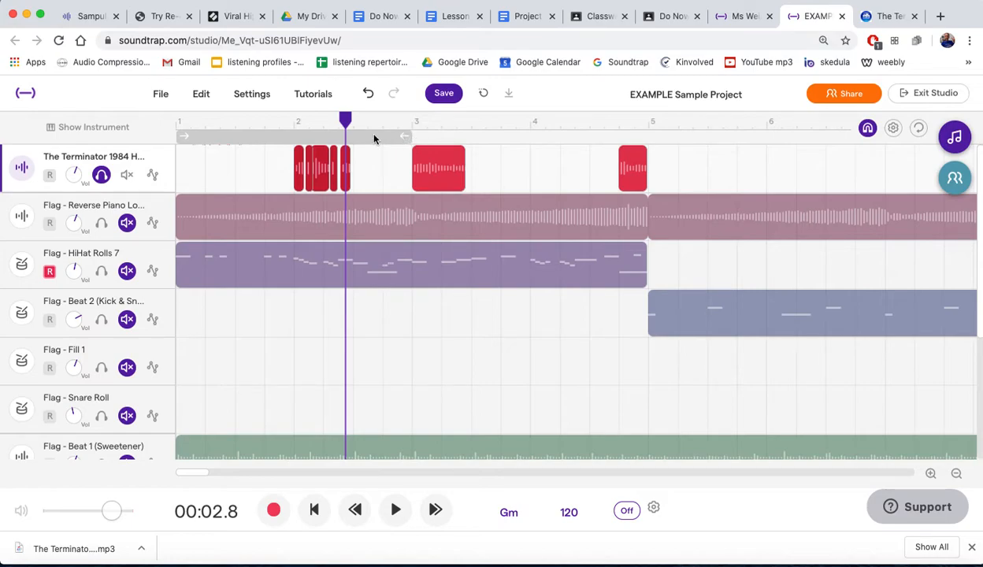
{"action": "left_click", "coordinate": [373, 136]}
{"action": "left_click_drag", "start_coordinate": [417, 135], "coordinate": [648, 137]}
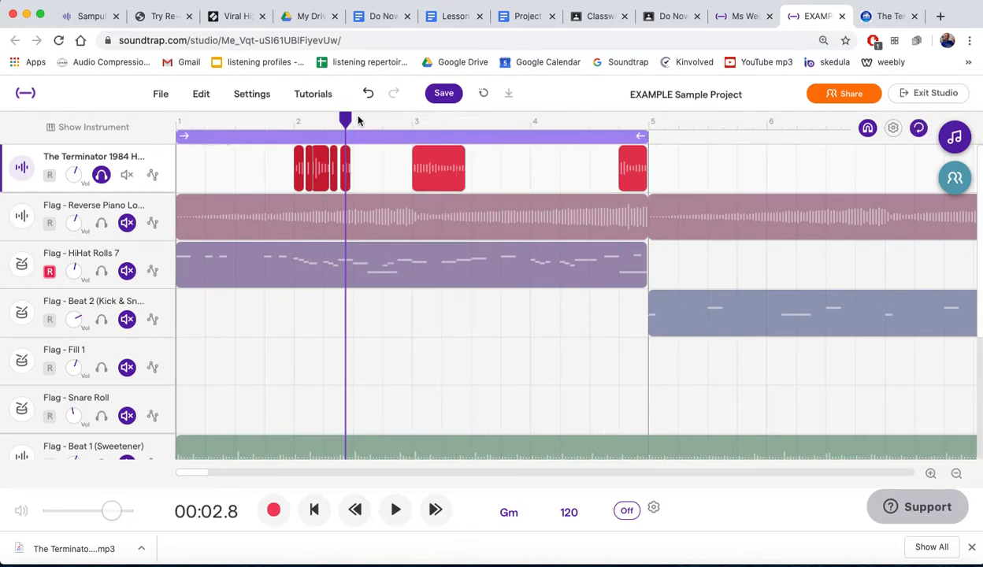
{"action": "key", "text": "space"}
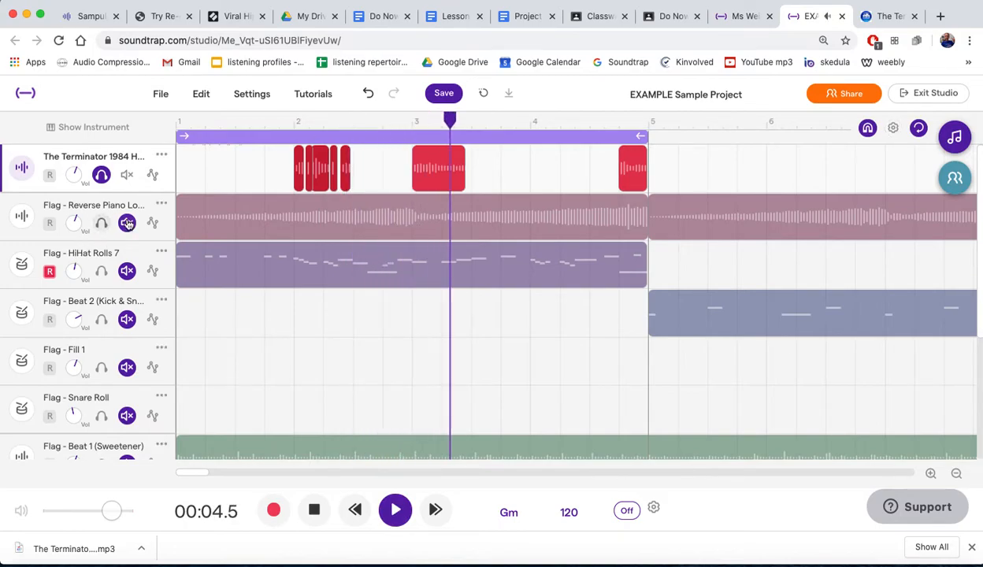
- Turn off solo on the Terminator track to hear it with the beats, and move the long region from bar 3 to beat 2.3
{"action": "left_click", "coordinate": [101, 174]}
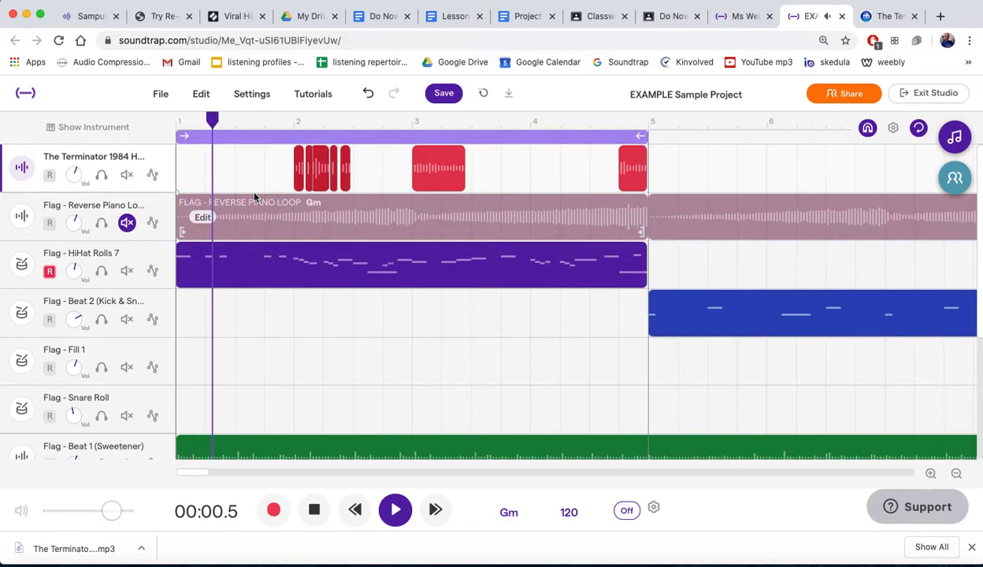
{"action": "scroll", "coordinate": [474, 294], "scroll_direction": "down", "scroll_amount": 1}
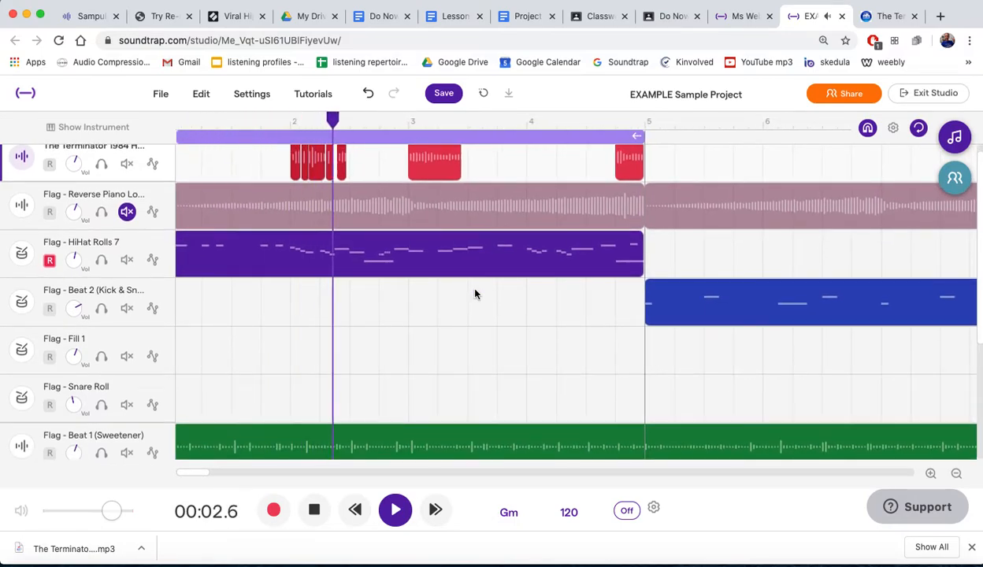
{"action": "scroll", "coordinate": [474, 294], "scroll_direction": "up", "scroll_amount": 1}
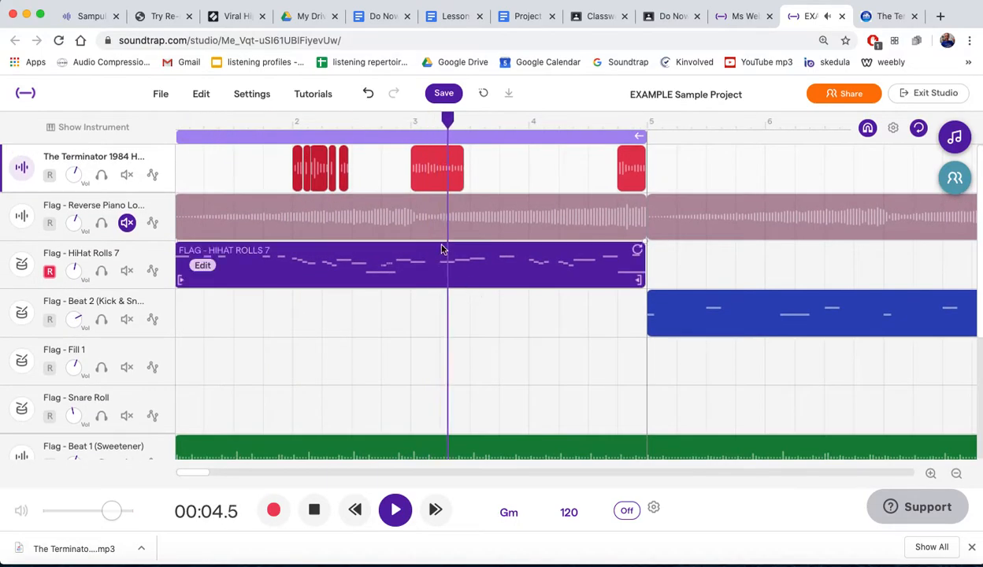
{"action": "left_click_drag", "start_coordinate": [427, 155], "coordinate": [368, 155]}
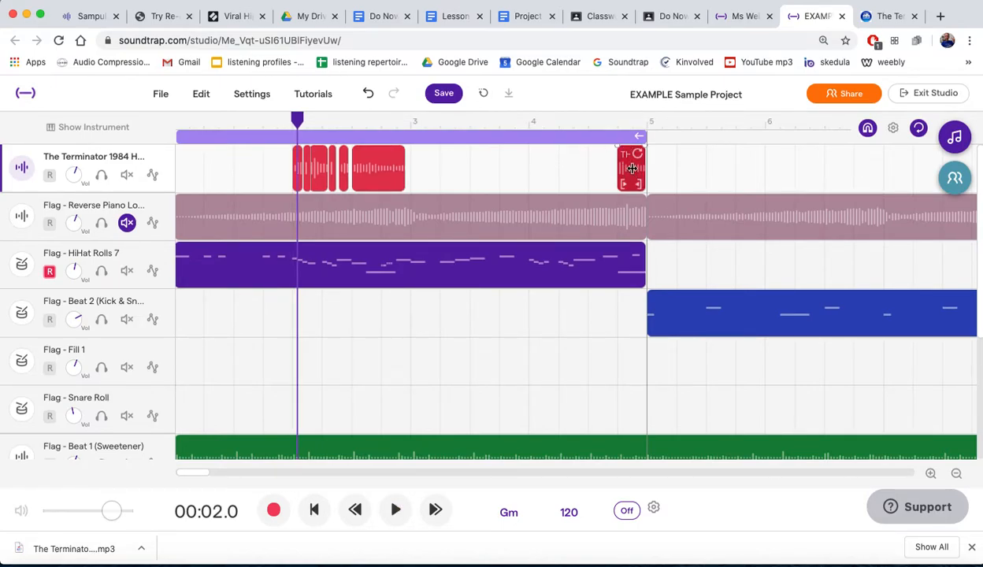
- Paste four copies of the last Terminator region back to back from beat 3.4 up to the region at beat 4.4
{"action": "left_click_drag", "start_coordinate": [297, 119], "coordinate": [504, 118]}
{"action": "key", "text": "super+v"}
{"action": "key", "text": "super+v"}
{"action": "key", "text": "super+v"}
{"action": "key", "text": "super+v"}
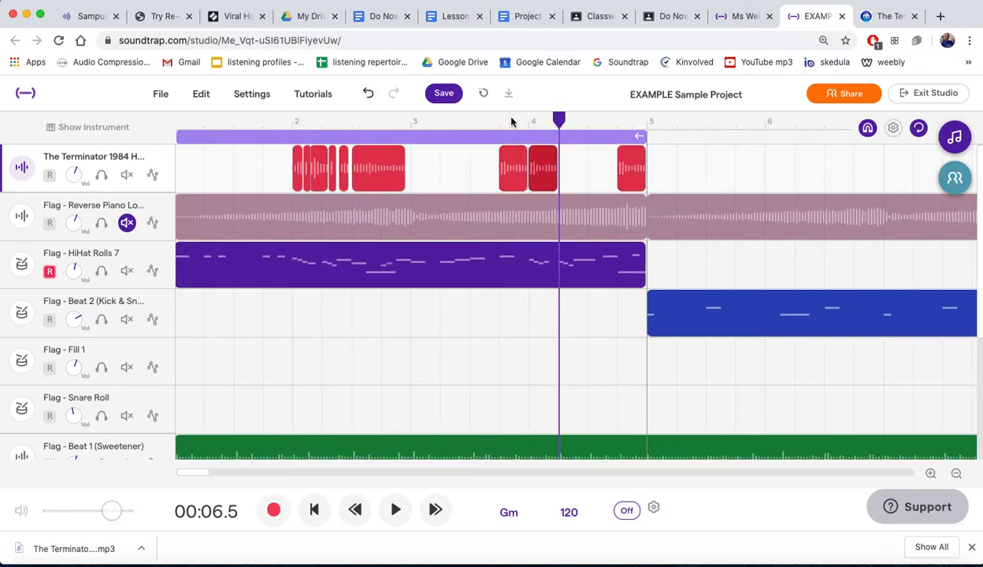
- Trim the first pasted copy to just its opening syllable and the second copy to about half its length
{"action": "left_click", "coordinate": [544, 162]}
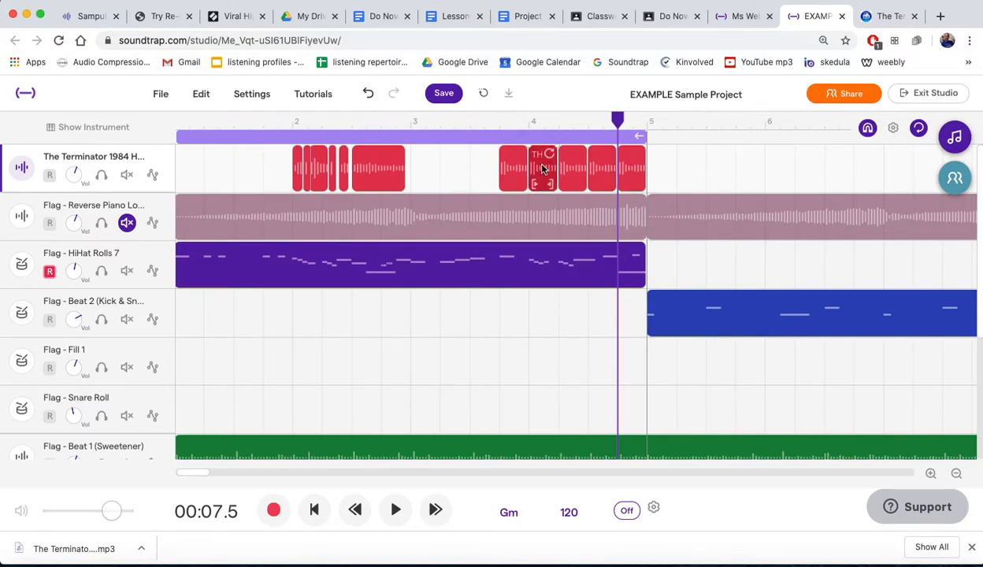
{"action": "scroll", "coordinate": [541, 169], "scroll_direction": "up", "scroll_amount": 5}
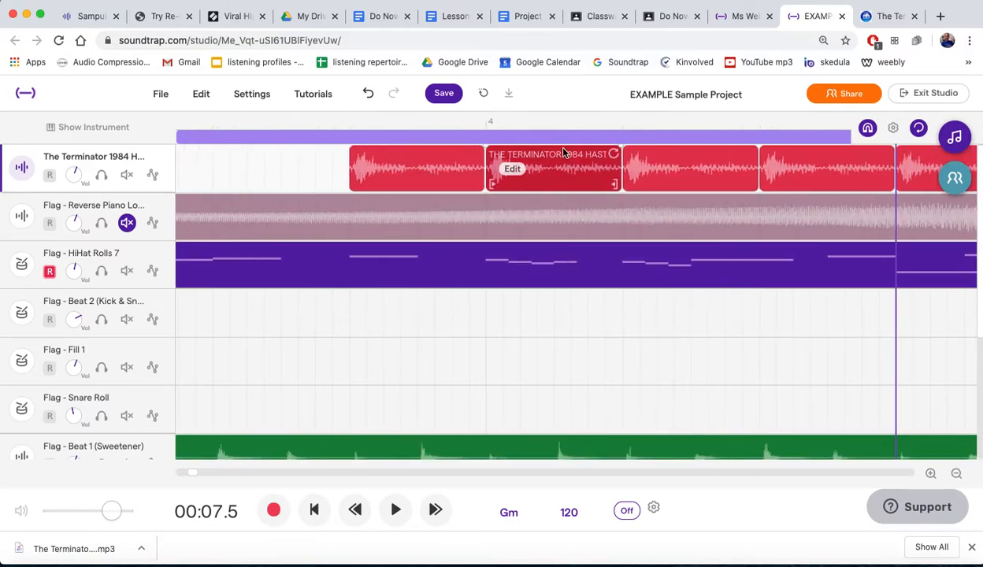
{"action": "left_click_drag", "start_coordinate": [533, 160], "coordinate": [504, 156]}
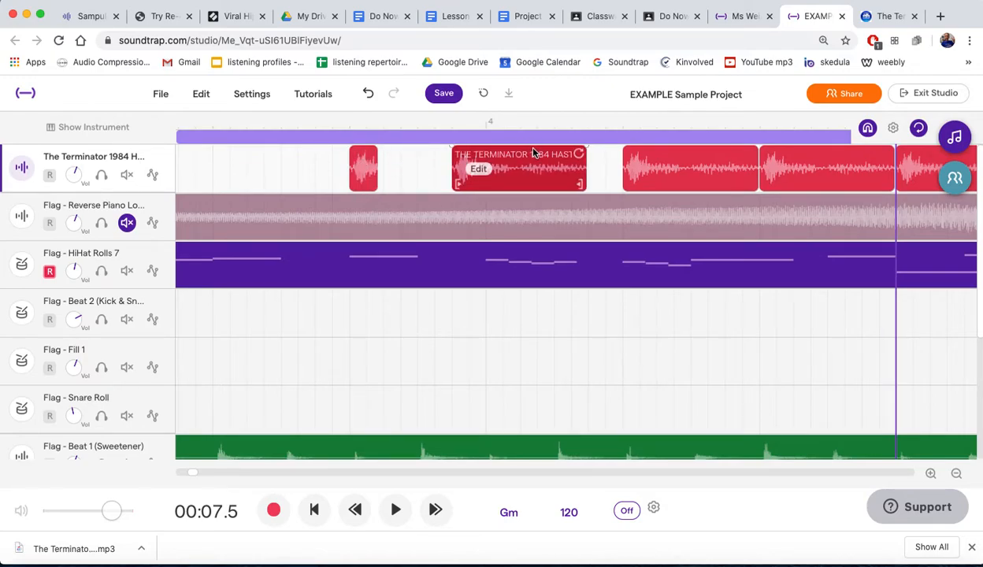
{"action": "left_click_drag", "start_coordinate": [533, 152], "coordinate": [555, 152]}
{"action": "left_click_drag", "start_coordinate": [586, 186], "coordinate": [520, 186]}
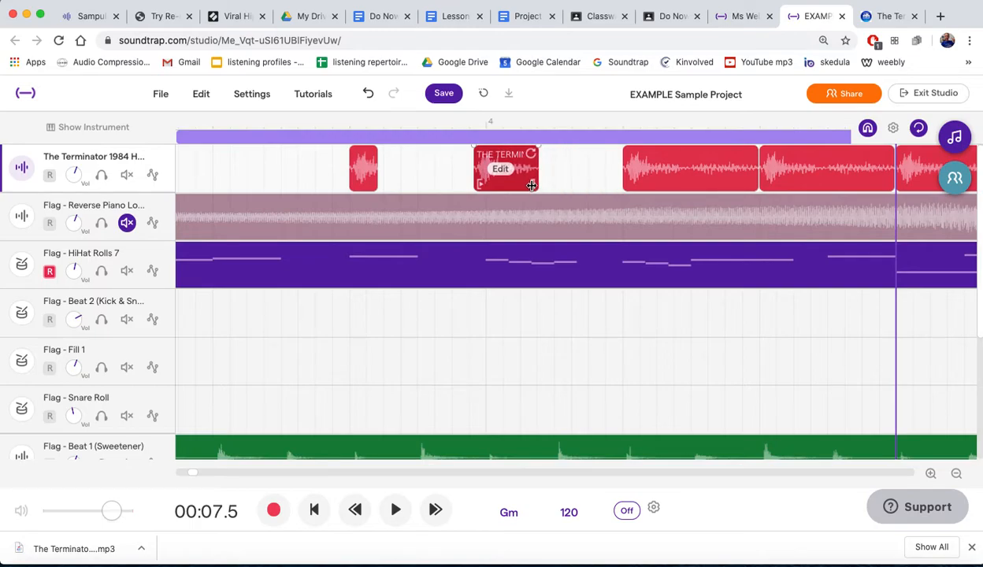
{"action": "left_click_drag", "start_coordinate": [512, 151], "coordinate": [639, 149]}
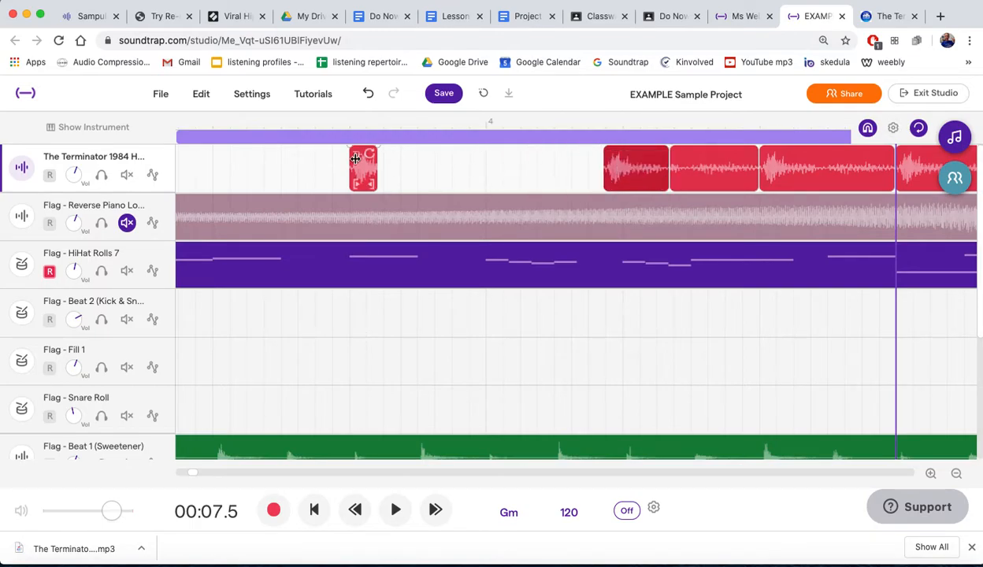
{"action": "key", "text": "super+z"}
{"action": "key", "text": "super+z"}
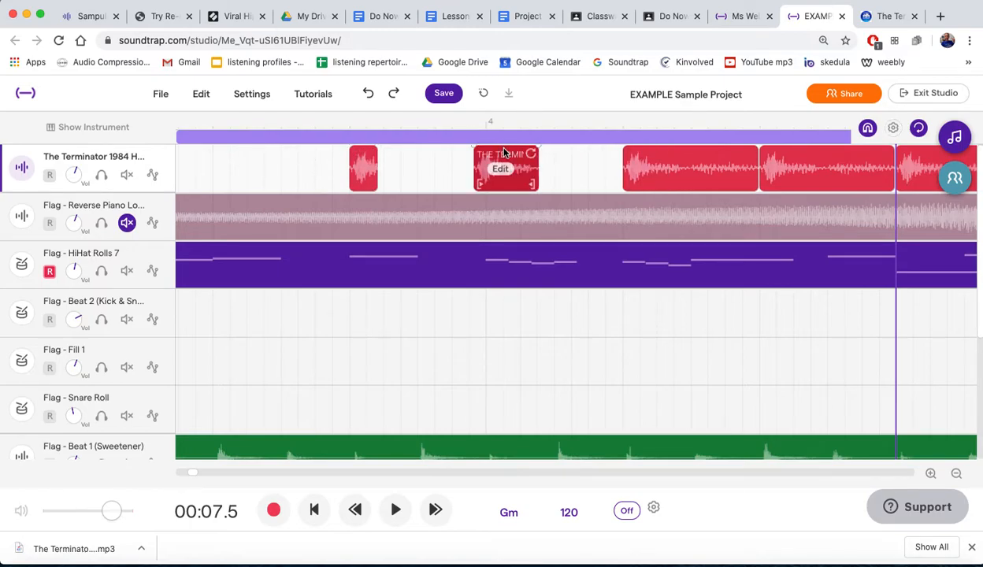
- Place the half-length copy half a beat after bar 4 and the shortest copy at bar 4
{"action": "left_click_drag", "start_coordinate": [504, 155], "coordinate": [585, 155]}
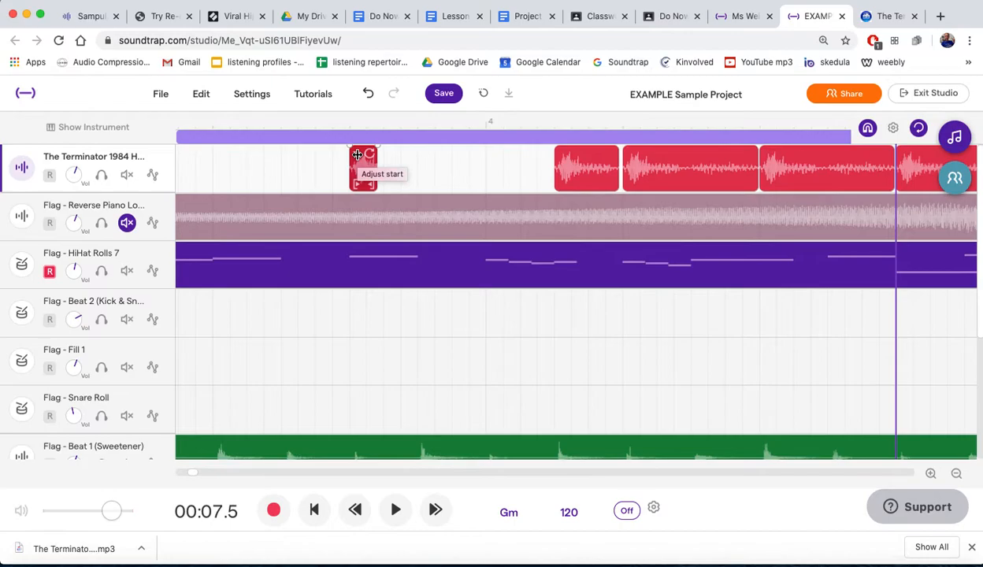
{"action": "scroll", "coordinate": [356, 154], "scroll_direction": "up", "scroll_amount": 3}
{"action": "left_click_drag", "start_coordinate": [382, 169], "coordinate": [870, 157]}
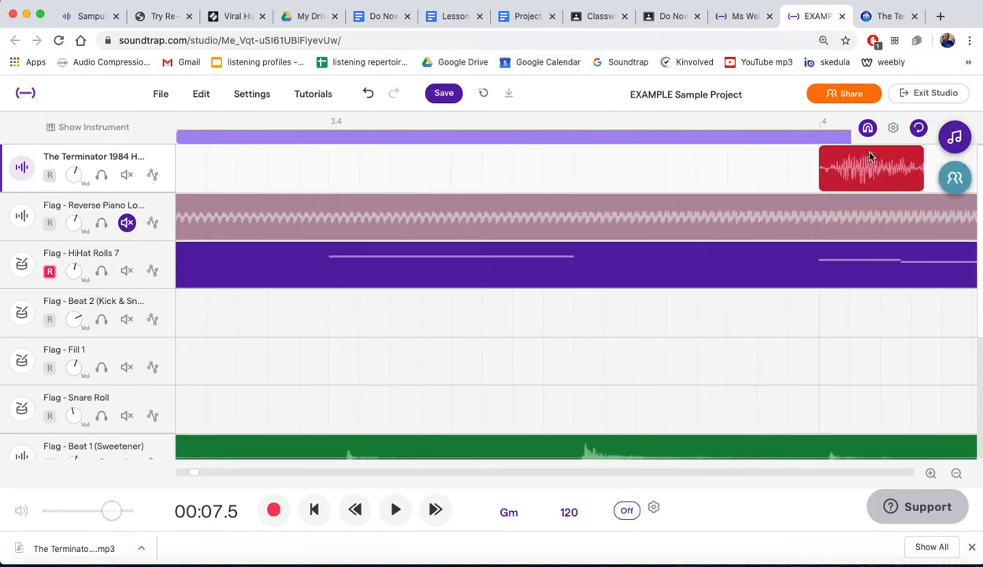
{"action": "scroll", "coordinate": [728, 199], "scroll_direction": "down", "scroll_amount": 5}
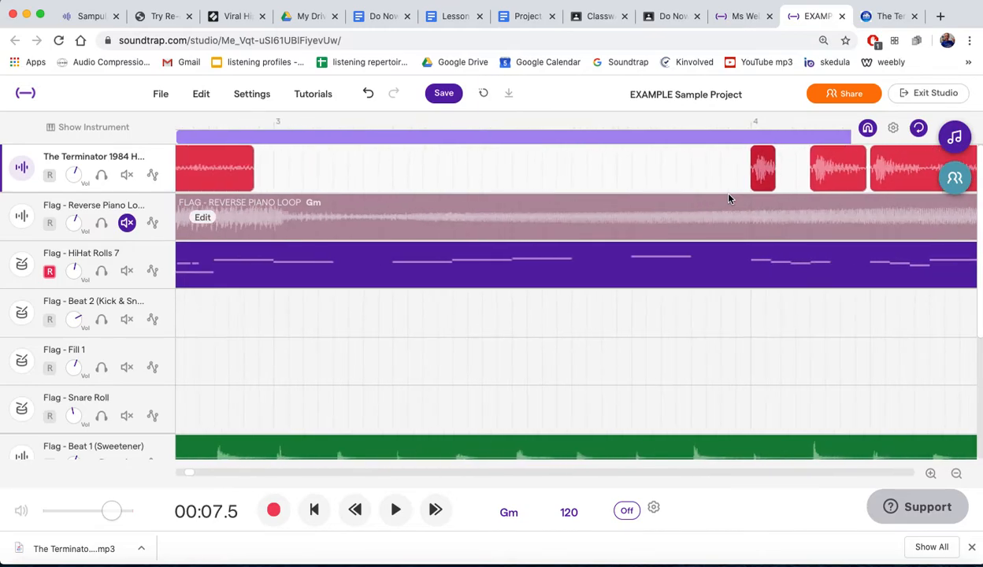
{"action": "scroll", "coordinate": [728, 199], "scroll_direction": "down", "scroll_amount": 5}
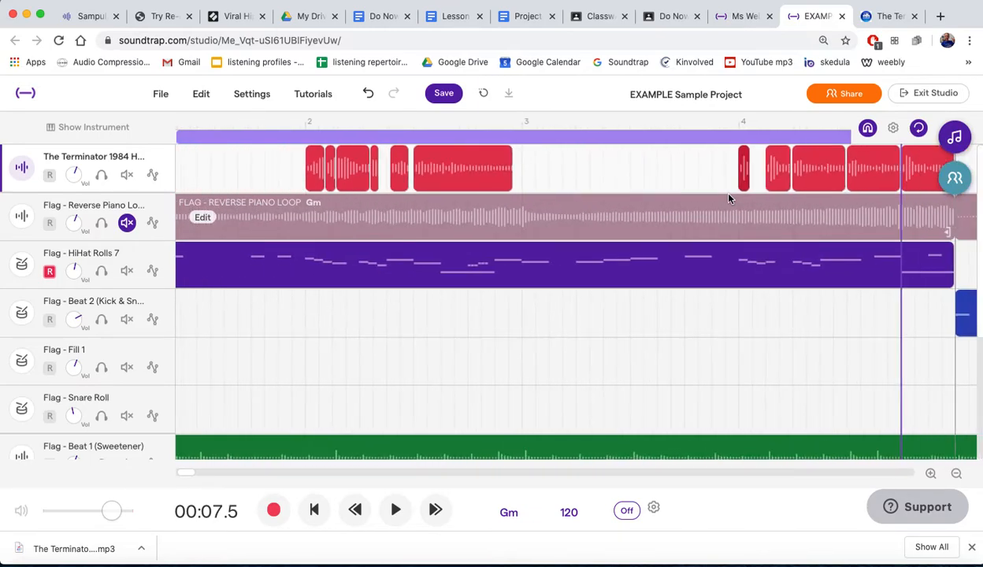
{"action": "scroll", "coordinate": [728, 198], "scroll_direction": "up", "scroll_amount": 10}
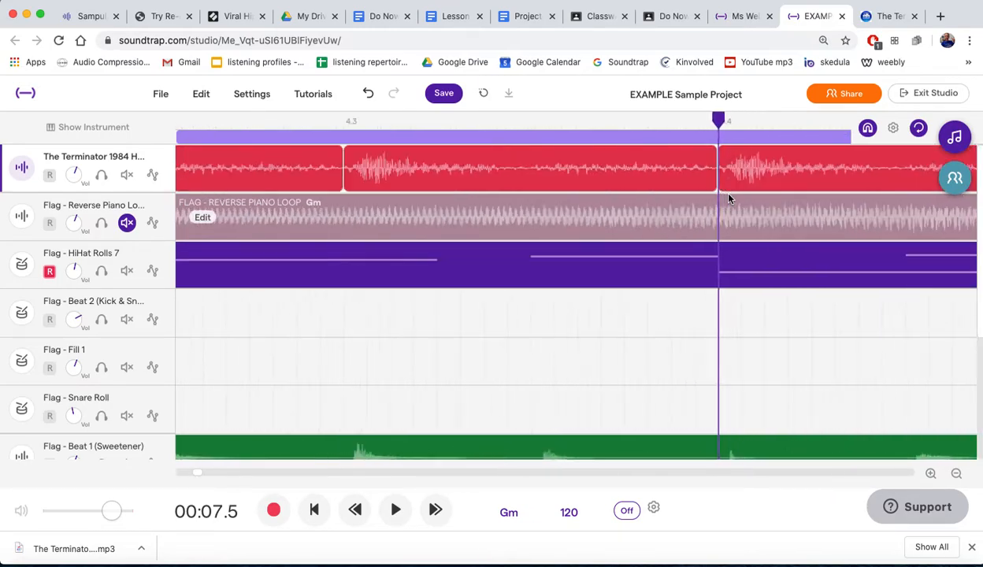
{"action": "scroll", "coordinate": [729, 199], "scroll_direction": "down", "scroll_amount": 5}
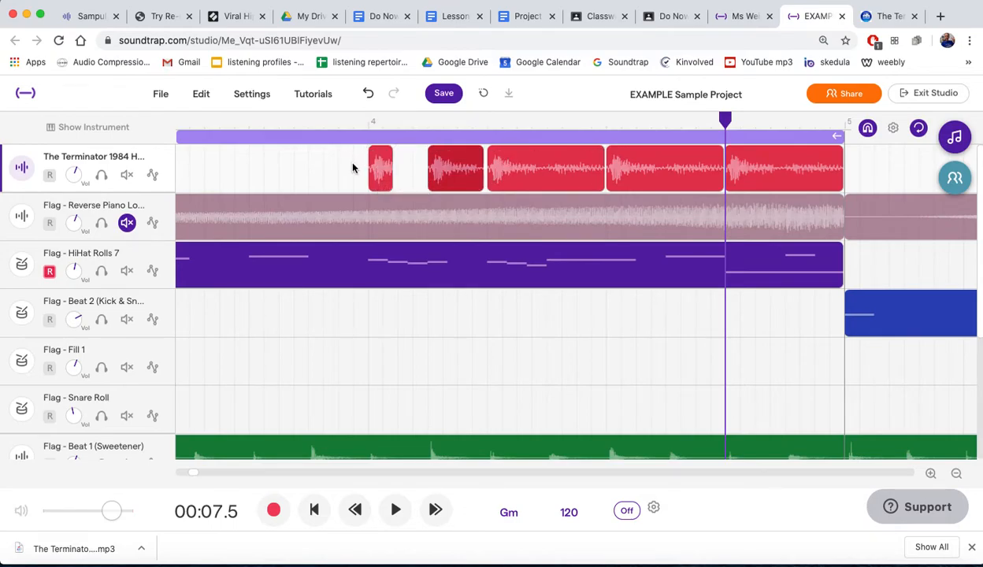
- Move the two trimmed copies ahead of bar 4 and shift the next two full-length copies to bar 4 and beat 4.2
{"action": "left_click_drag", "start_coordinate": [451, 156], "coordinate": [291, 156]}
{"action": "left_click_drag", "start_coordinate": [561, 155], "coordinate": [445, 156]}
{"action": "left_click_drag", "start_coordinate": [666, 157], "coordinate": [548, 164]}
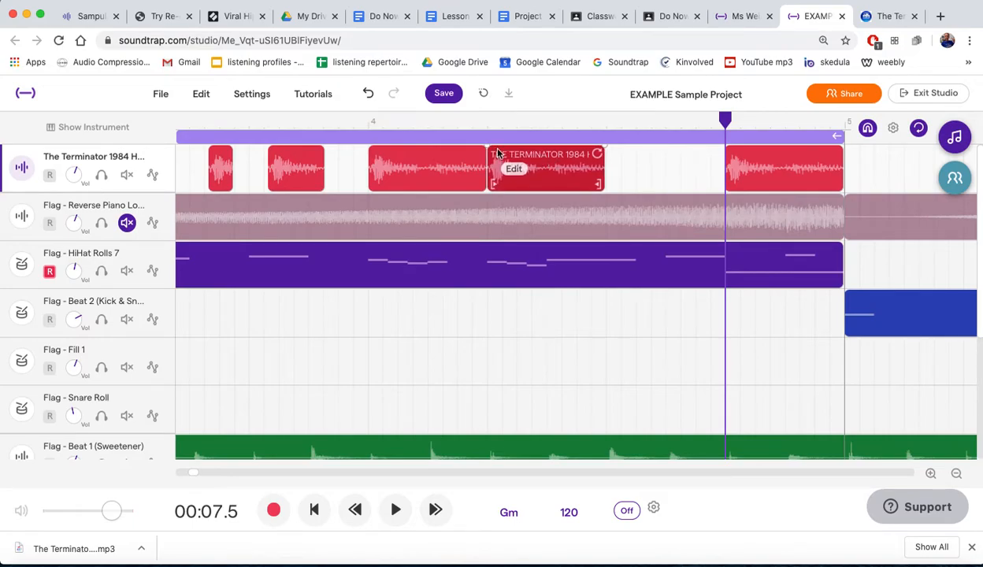
- Cut the two trimmed copies before bar 4 and paste them at beat 4.3
{"action": "left_click_drag", "start_coordinate": [200, 163], "coordinate": [346, 154]}
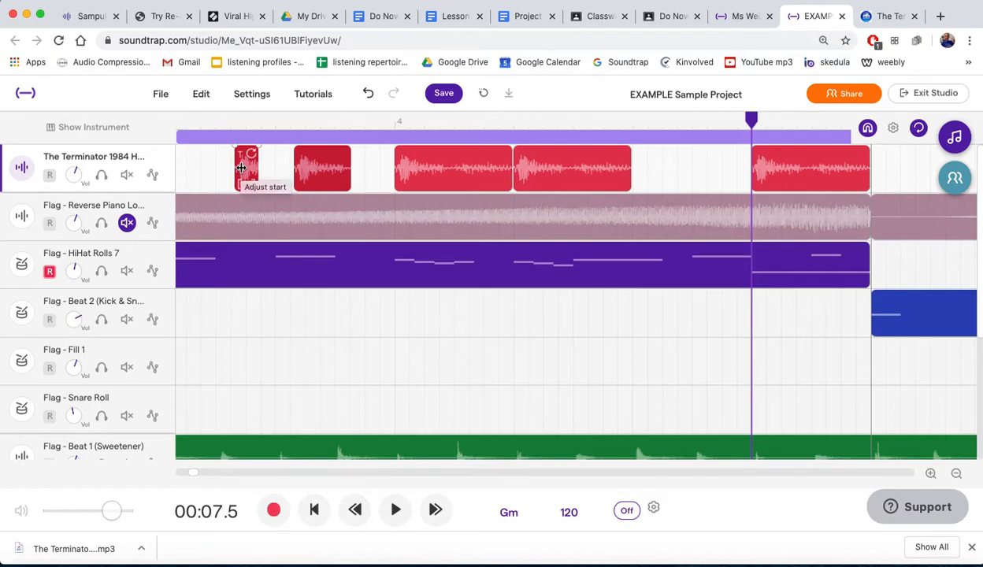
{"action": "key", "text": "Delete"}
{"action": "left_click", "coordinate": [628, 124]}
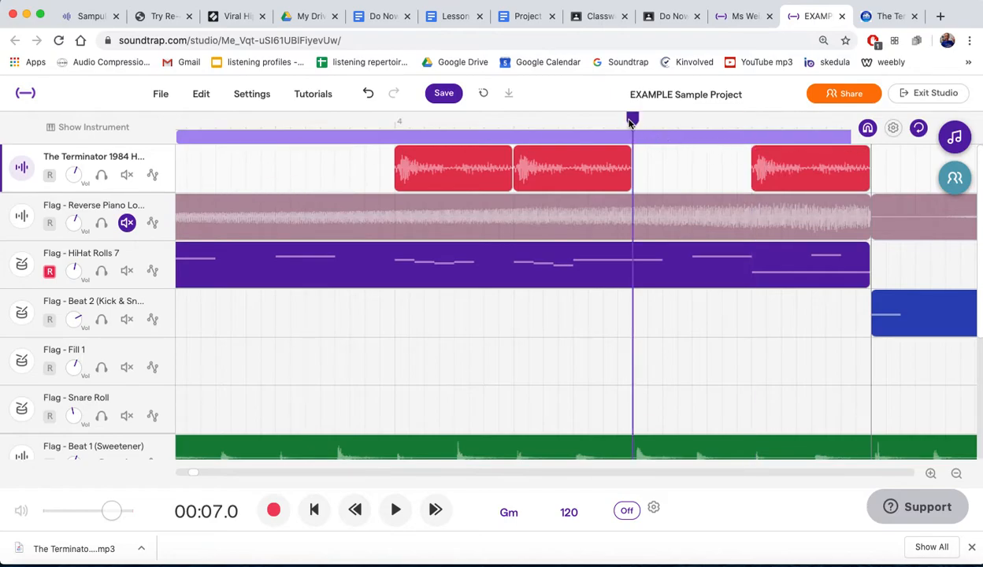
{"action": "key", "text": "ctrl+v"}
{"action": "mouse_move", "coordinate": [727, 154]}
{"action": "left_mouse_down"}
{"action": "mouse_move", "coordinate": [699, 155]}
{"action": "mouse_move", "coordinate": [729, 156]}
{"action": "left_mouse_up"}
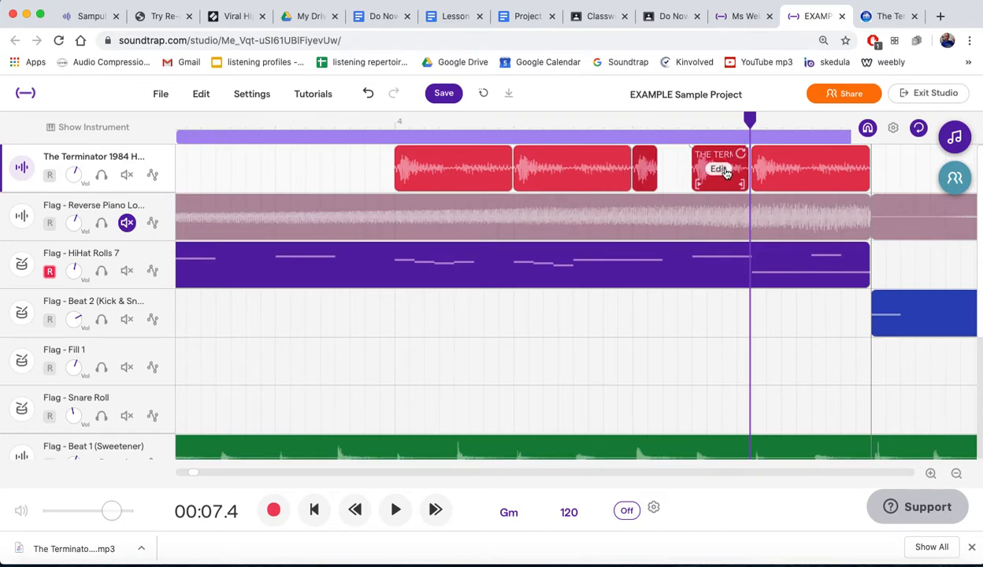
- Replace the half-length piece with copies of the shortest one, making four short pieces back to back from beat 4.3
{"action": "left_click", "coordinate": [676, 172]}
{"action": "left_click_drag", "start_coordinate": [725, 152], "coordinate": [674, 182]}
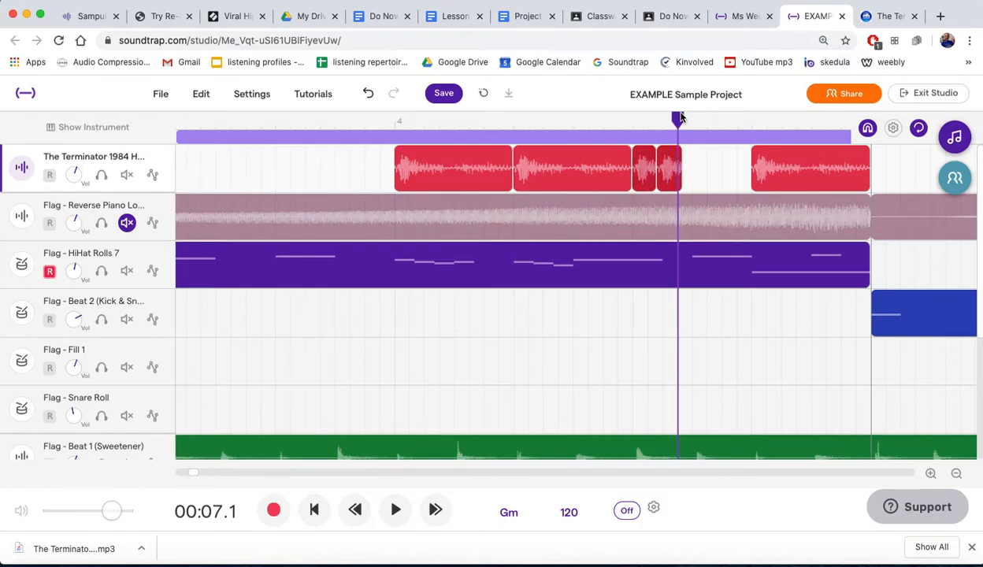
{"action": "left_click_drag", "start_coordinate": [678, 116], "coordinate": [682, 117]}
{"action": "key", "text": "ctrl+v"}
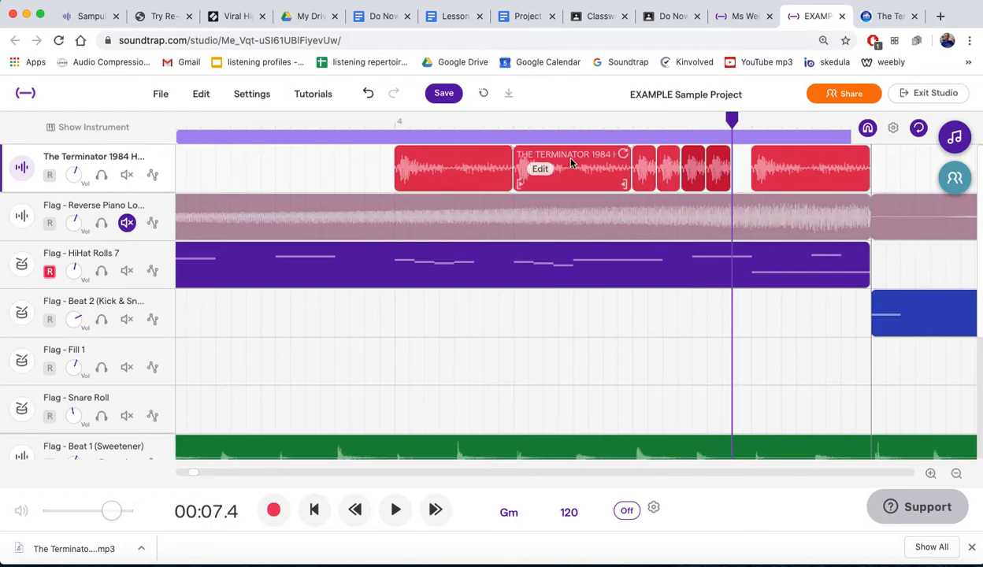
- Move the last full-length region against the end of the four short pieces and play the whole loop from bar 1
{"action": "left_click_drag", "start_coordinate": [823, 162], "coordinate": [807, 161]}
{"action": "key", "text": "space"}
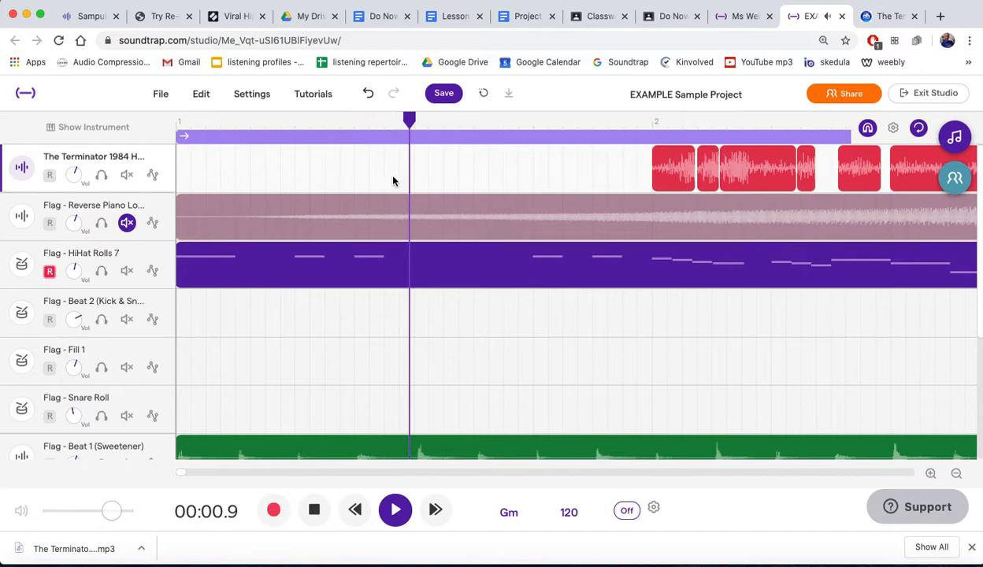
{"action": "scroll", "coordinate": [359, 267], "scroll_direction": "down", "scroll_amount": 2}
{"action": "scroll", "coordinate": [359, 267], "scroll_direction": "down", "scroll_amount": 1}
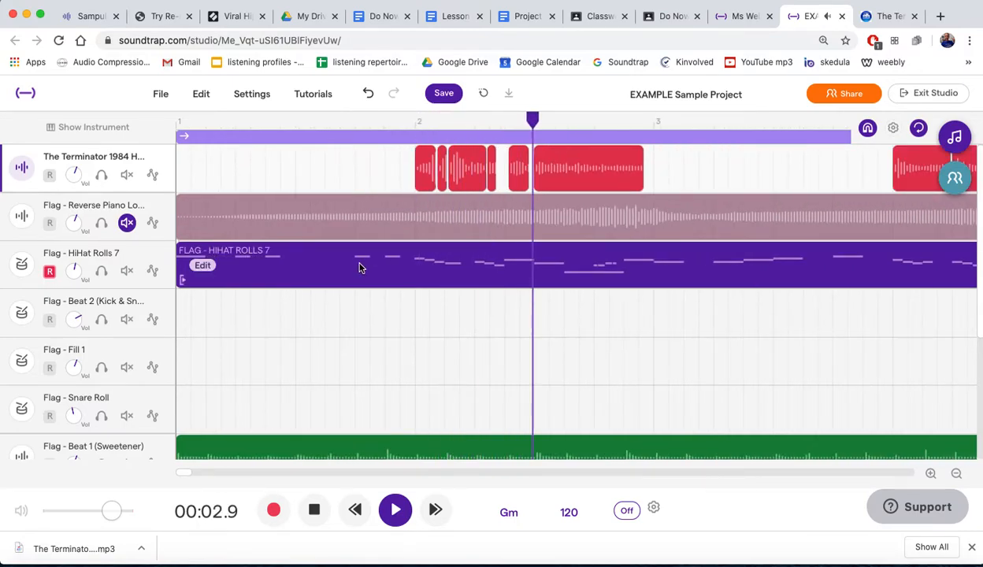
{"action": "scroll", "coordinate": [359, 267], "scroll_direction": "down", "scroll_amount": 3}
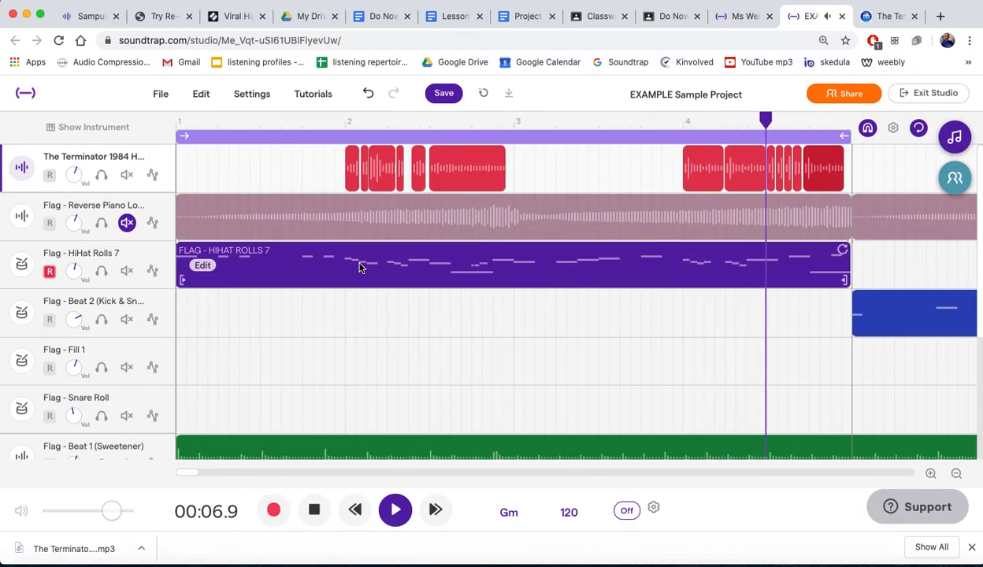
- Stop playback, unmute the Reverse Piano Loop track and extend the loop range to bar 17
{"action": "key", "text": "space"}
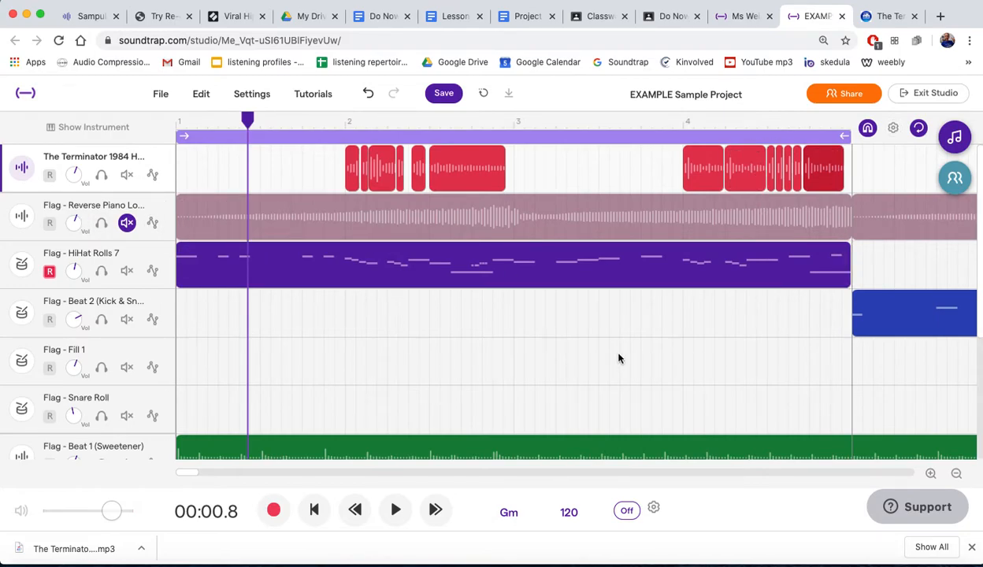
{"action": "scroll", "coordinate": [619, 358], "scroll_direction": "down", "scroll_amount": 2}
{"action": "scroll", "coordinate": [618, 358], "scroll_direction": "down", "scroll_amount": 4}
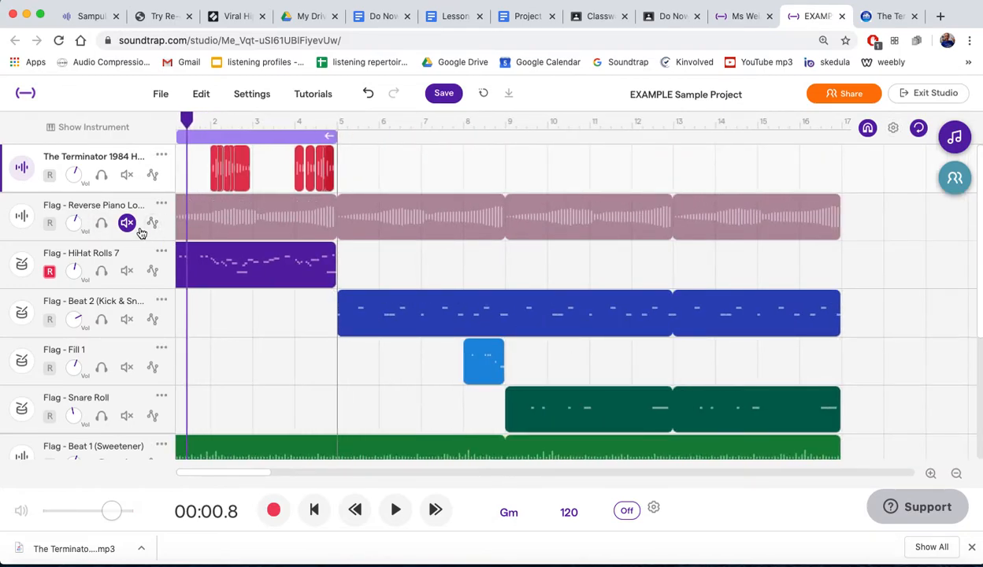
{"action": "scroll", "coordinate": [598, 222], "scroll_direction": "down", "scroll_amount": 3}
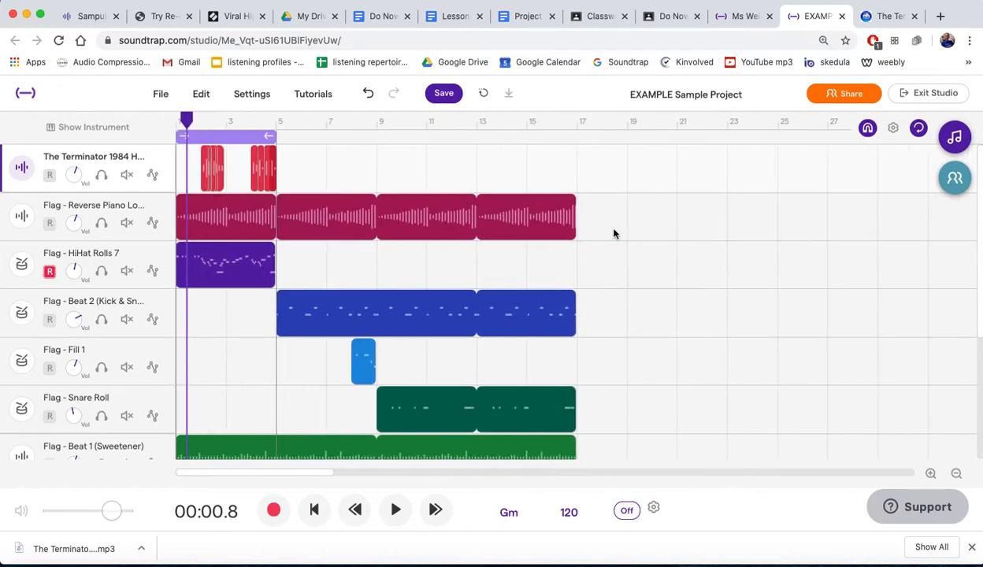
{"action": "scroll", "coordinate": [330, 219], "scroll_direction": "left", "scroll_amount": 2}
{"action": "left_click_drag", "start_coordinate": [287, 135], "coordinate": [578, 146]}
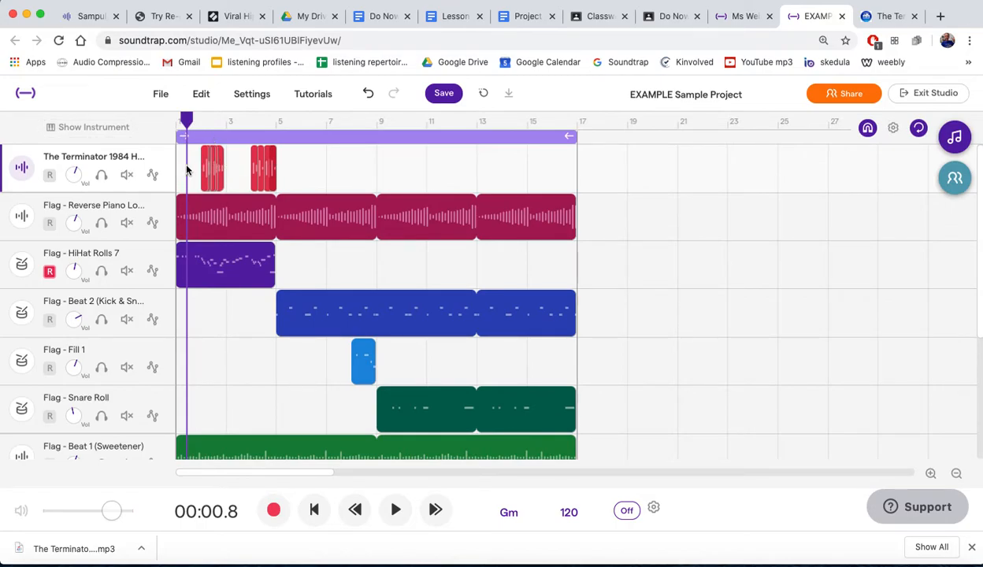
- Merge the chopped regions of The Terminator 1984 Hasta Lavista Baby track into a single region with Merge tracks
{"action": "left_click", "coordinate": [203, 95]}
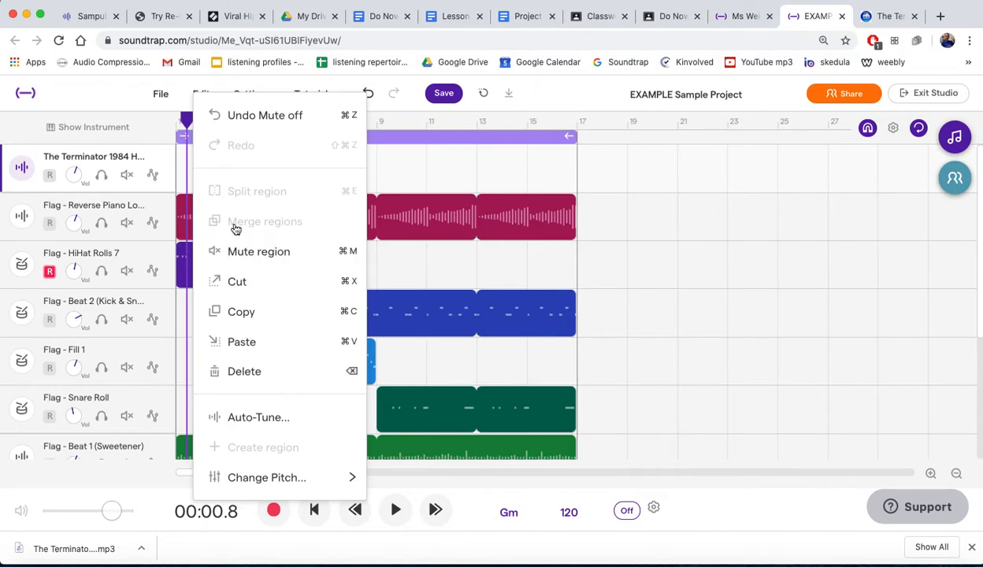
{"action": "left_click", "coordinate": [233, 94]}
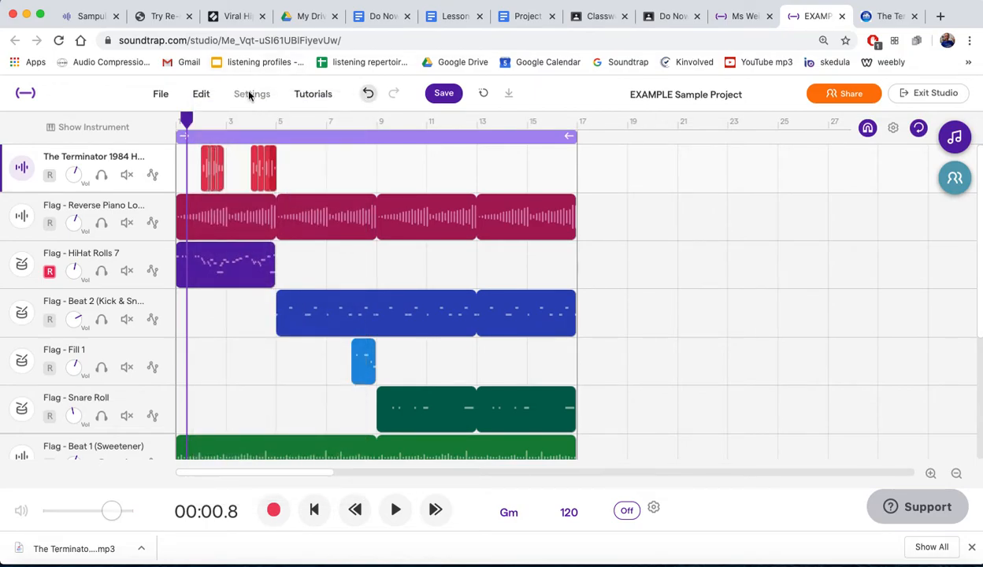
{"action": "left_click", "coordinate": [250, 95]}
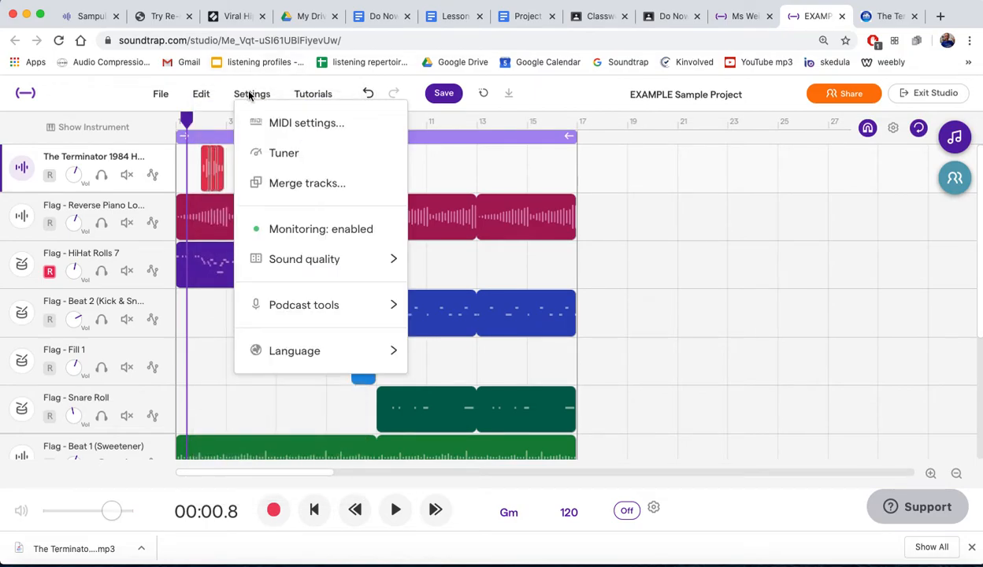
{"action": "left_click", "coordinate": [281, 180]}
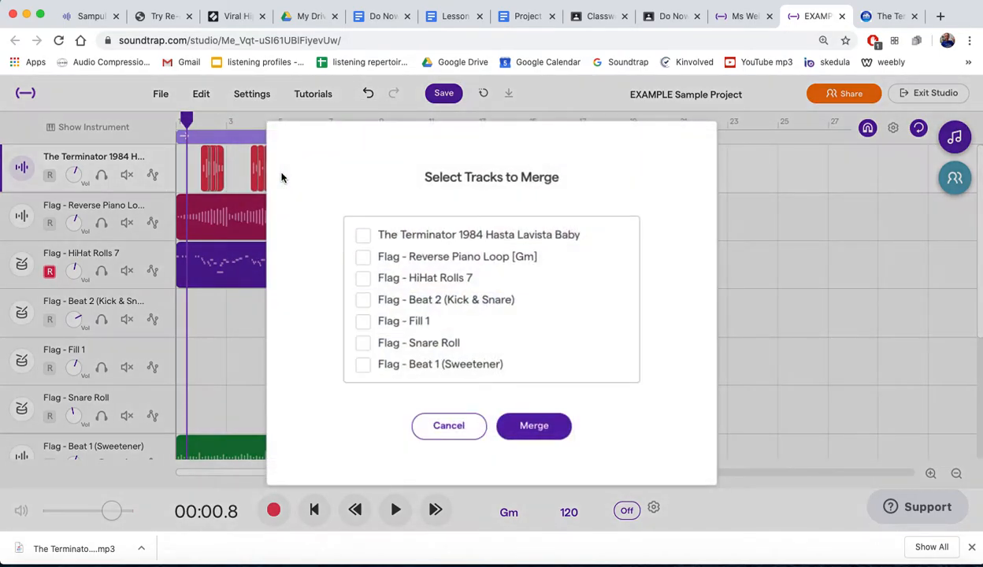
{"action": "left_click", "coordinate": [362, 237]}
{"action": "left_click", "coordinate": [533, 423]}
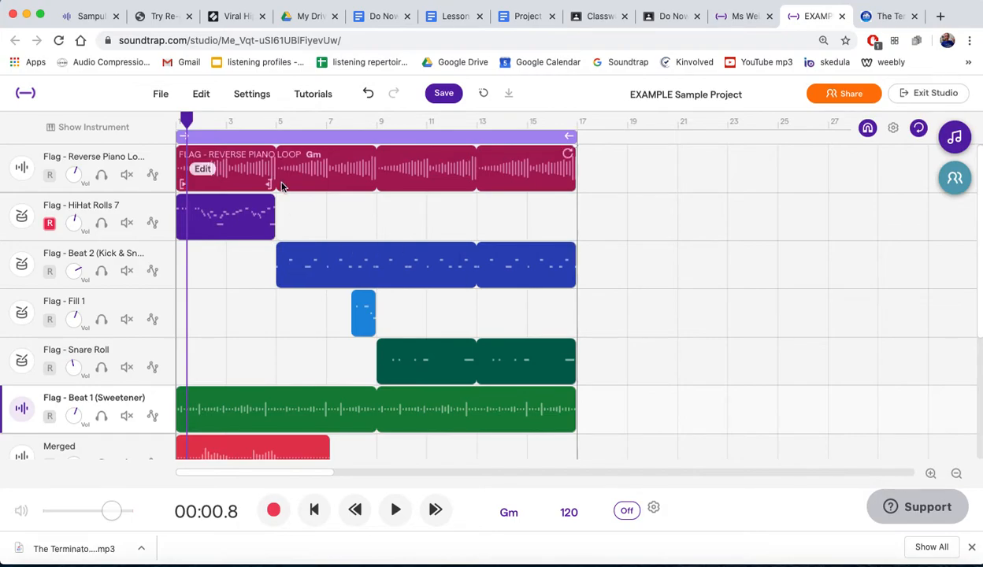
- Rename the merged track as Hasta La Vista sample
{"action": "scroll", "coordinate": [324, 222], "scroll_direction": "down", "scroll_amount": 1}
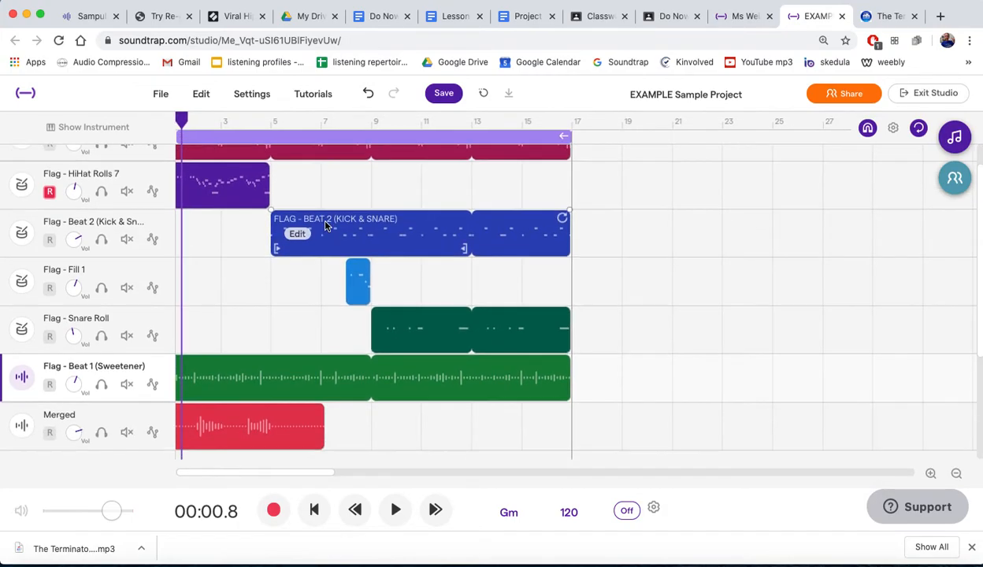
{"action": "scroll", "coordinate": [324, 223], "scroll_direction": "up", "scroll_amount": 1}
{"action": "scroll", "coordinate": [223, 281], "scroll_direction": "down", "scroll_amount": 1}
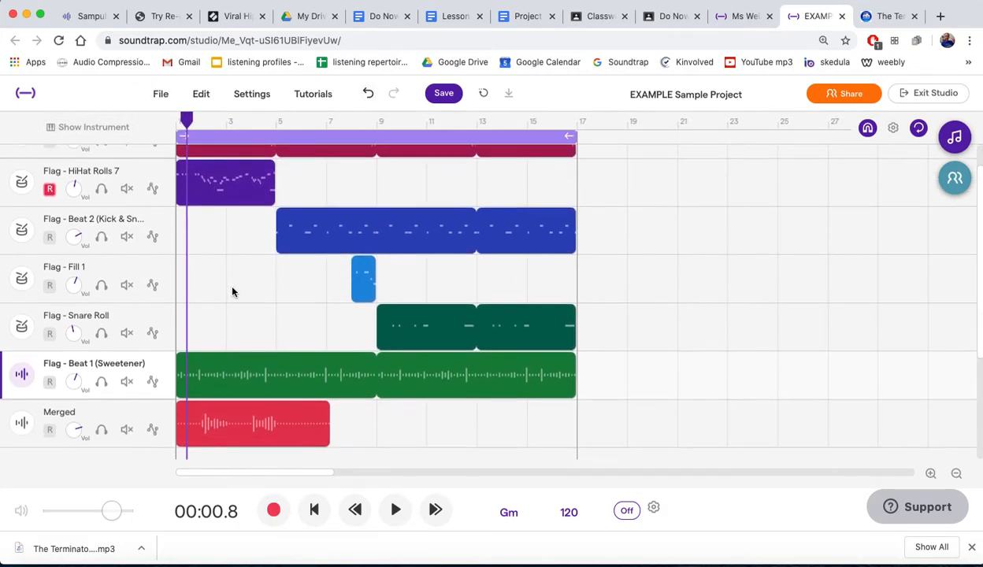
{"action": "left_click", "coordinate": [73, 416]}
{"action": "left_click", "coordinate": [161, 409]}
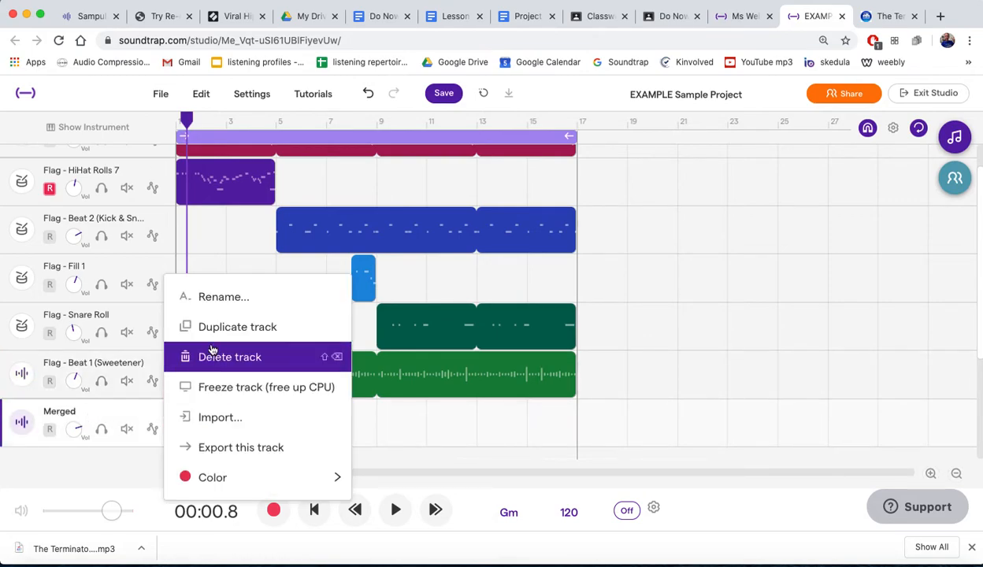
{"action": "left_click", "coordinate": [214, 306]}
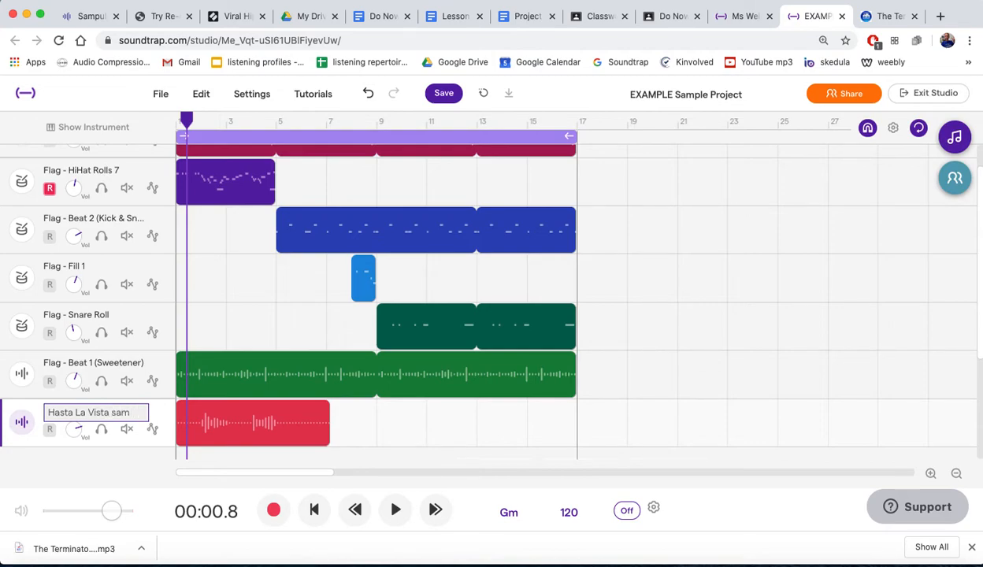
{"action": "key", "text": "Return"}
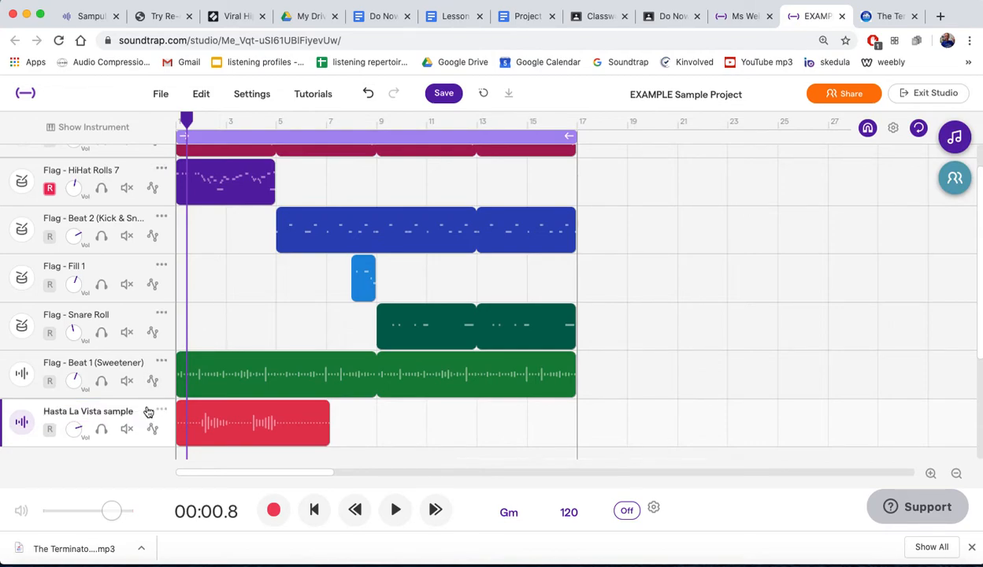
- Move the Hasta La Vista sample track to the top of the track list, above the Reverse Piano Loop
{"action": "left_click_drag", "start_coordinate": [140, 408], "coordinate": [141, 169]}
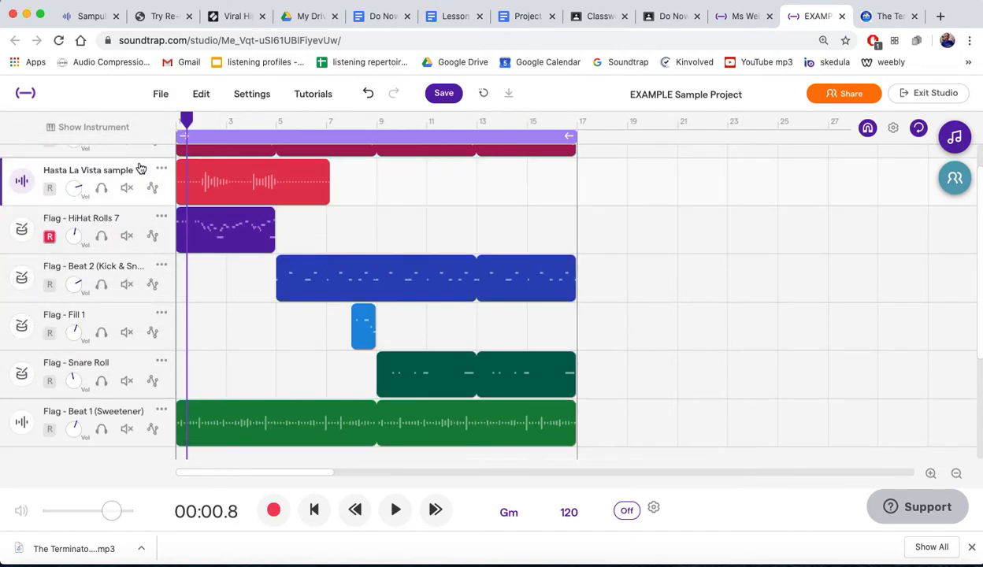
{"action": "scroll", "coordinate": [140, 168], "scroll_direction": "up", "scroll_amount": 1}
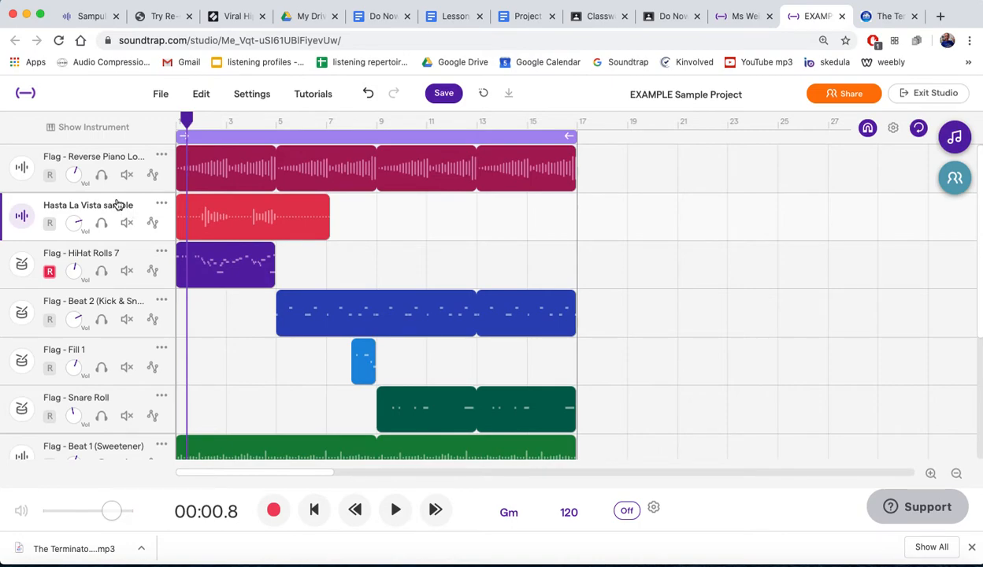
{"action": "left_click_drag", "start_coordinate": [117, 205], "coordinate": [119, 148]}
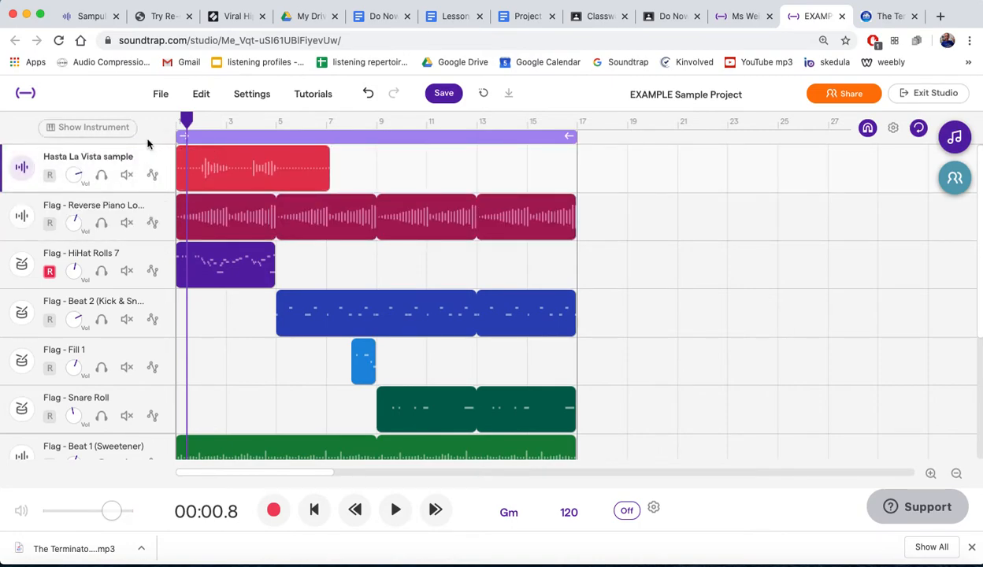
{"action": "right_click", "coordinate": [164, 156]}
{"action": "left_click", "coordinate": [425, 149]}
- Try the Reverse effect on the merged vocal region, listen to it and undo it
{"action": "right_click", "coordinate": [205, 169]}
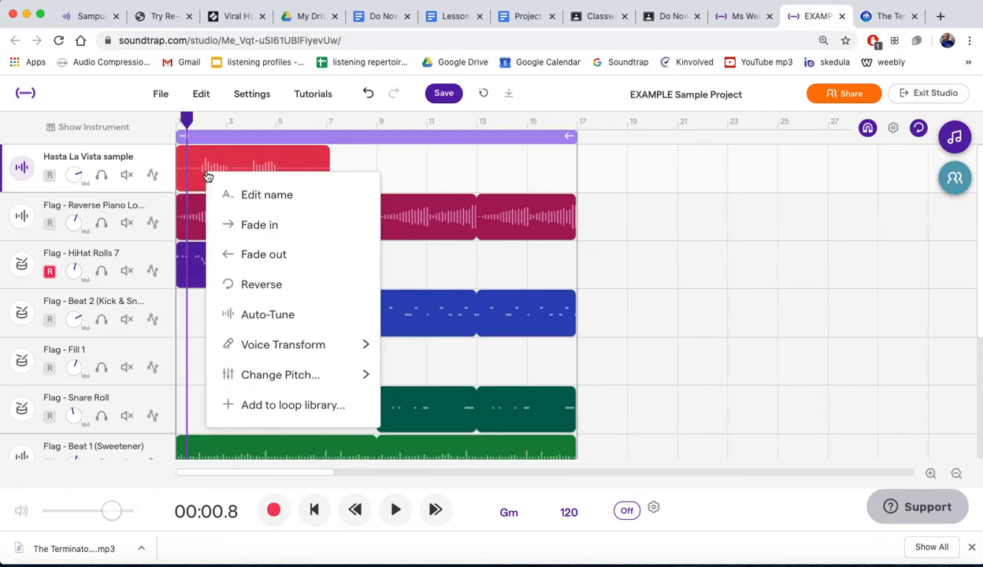
{"action": "left_click", "coordinate": [258, 287]}
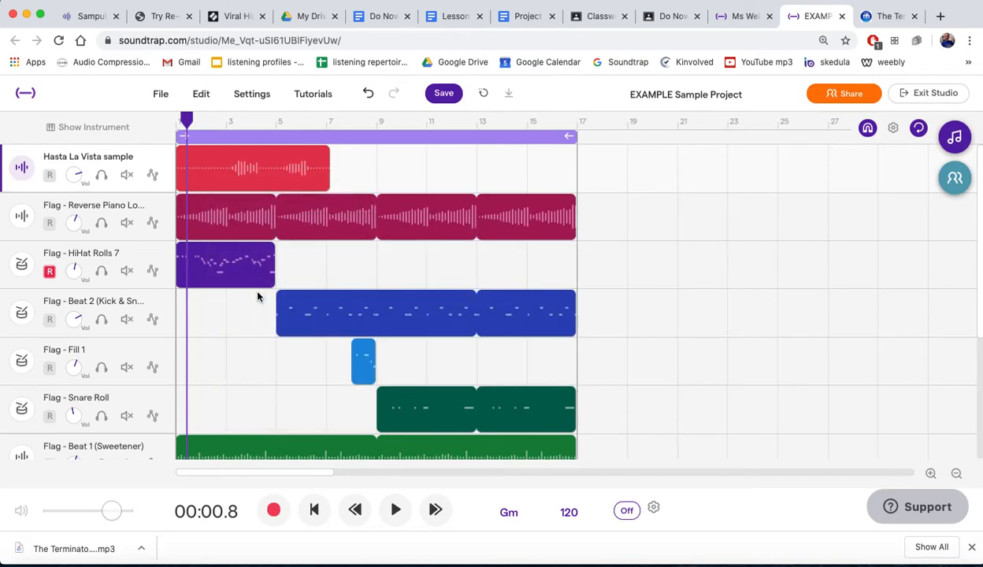
{"action": "key", "text": "space"}
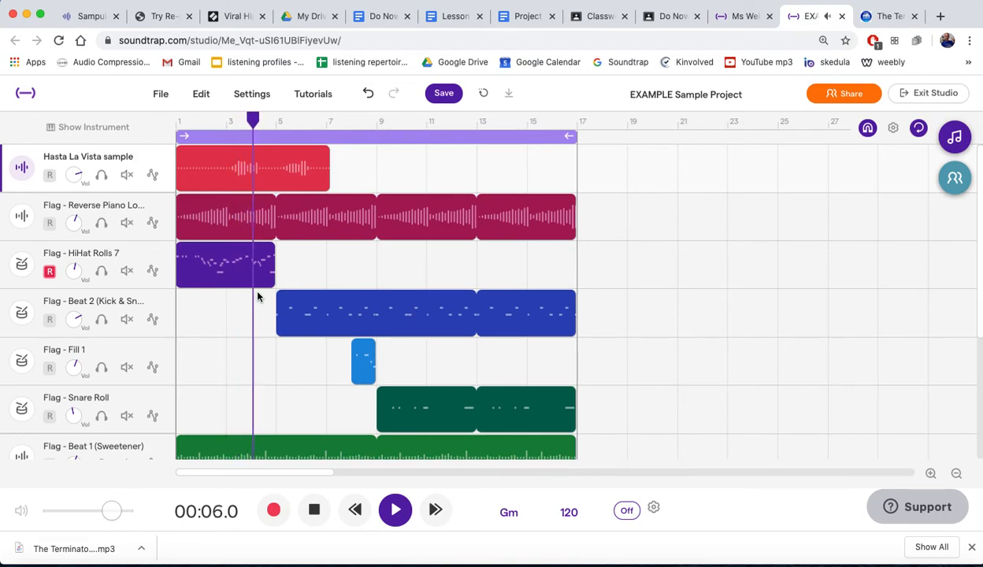
{"action": "key", "text": "space"}
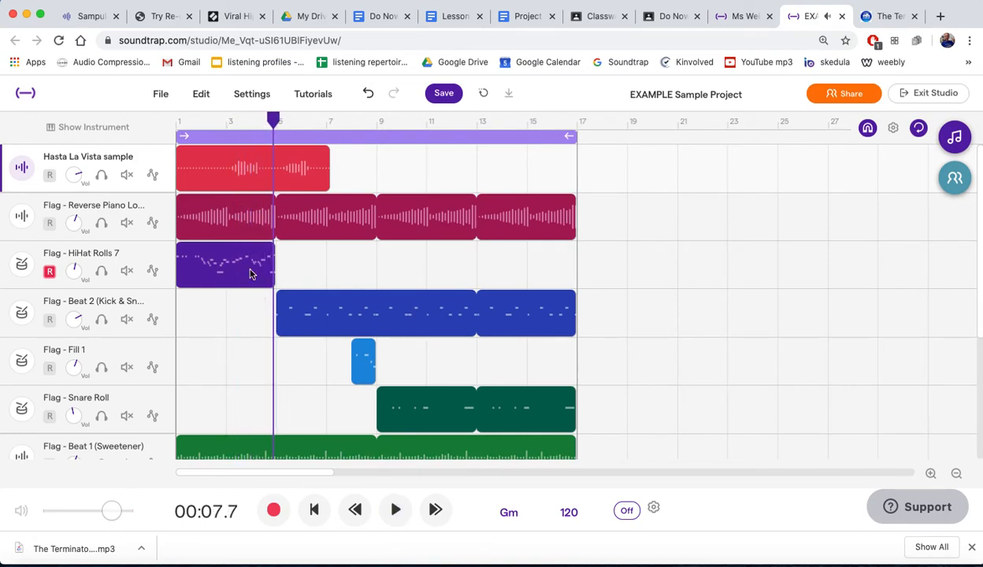
{"action": "left_click", "coordinate": [368, 93]}
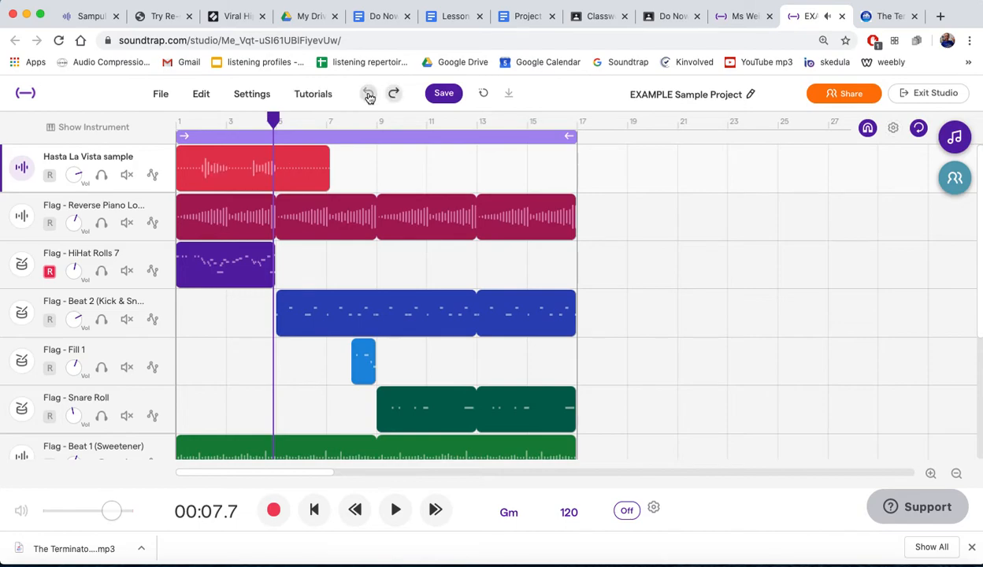
- Apply the Robot voice transform to the merged vocal region and play it from bar 1
{"action": "right_click", "coordinate": [203, 166]}
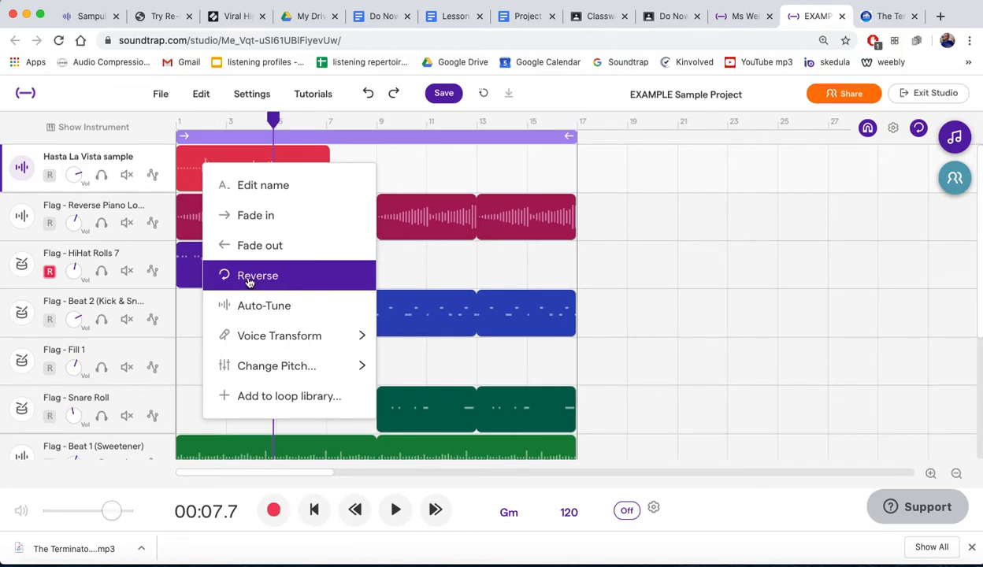
{"action": "mouse_move", "coordinate": [265, 346]}
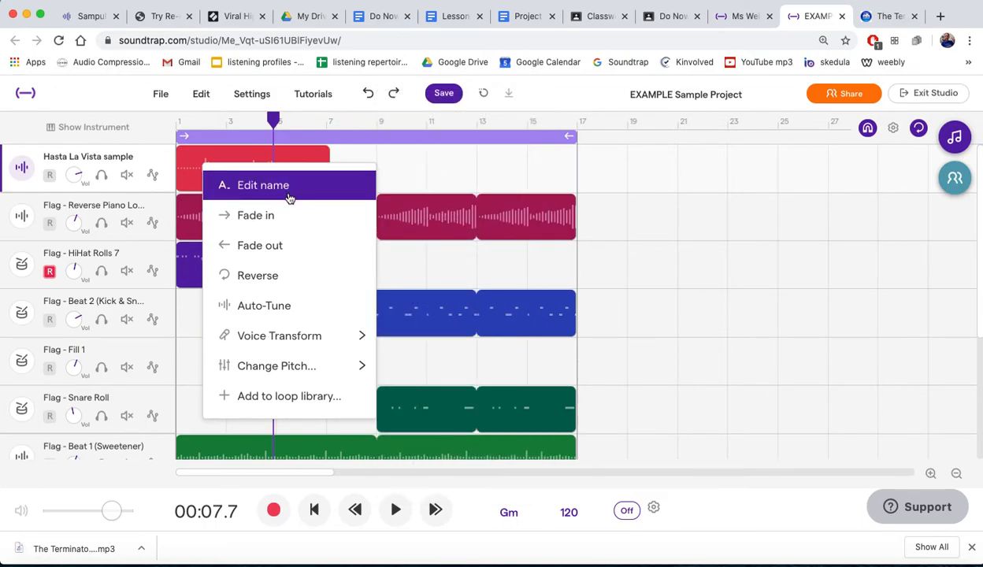
{"action": "mouse_move", "coordinate": [310, 333]}
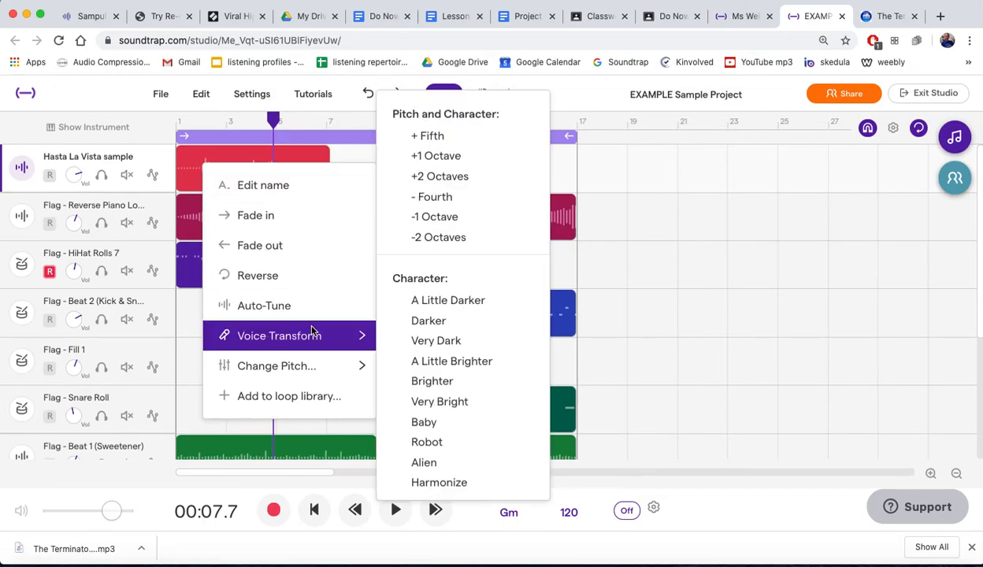
{"action": "left_click", "coordinate": [434, 441]}
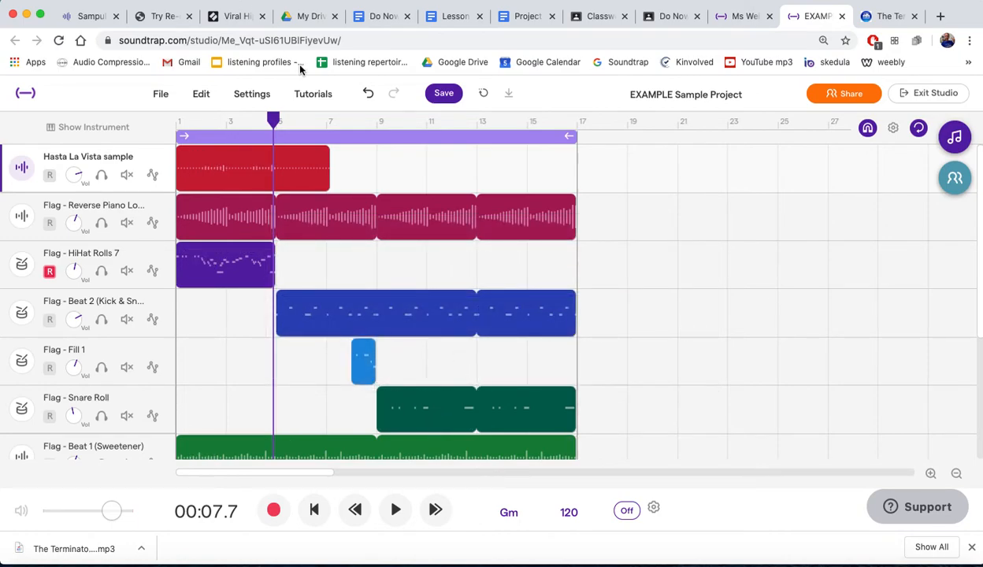
{"action": "left_click_drag", "start_coordinate": [270, 118], "coordinate": [168, 115]}
{"action": "key", "text": "space"}
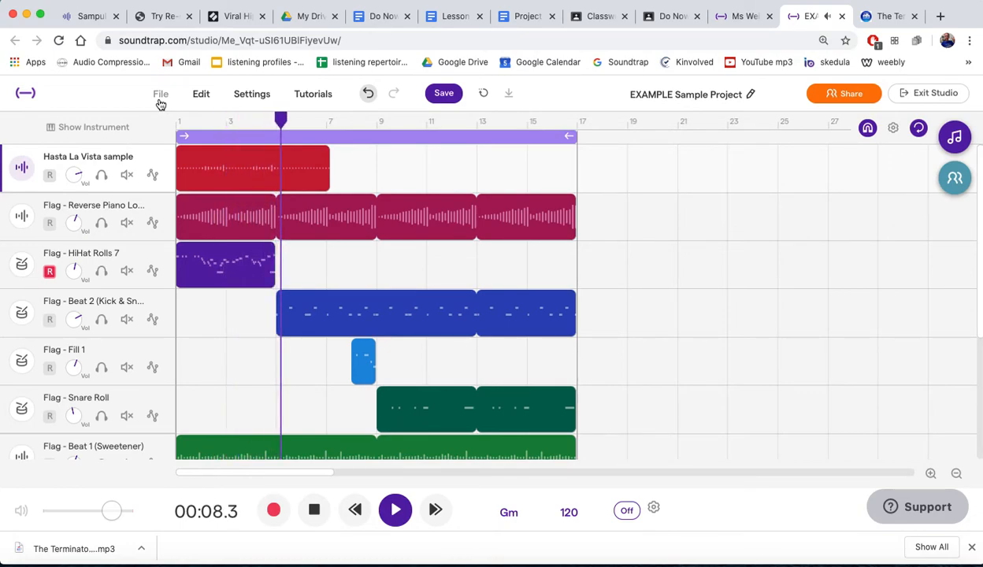
{"action": "key", "text": "space"}
- Lower the Hasta La Vista sample track's volume to roughly the Reverse Piano Loop track's level
{"action": "left_click_drag", "start_coordinate": [80, 174], "coordinate": [124, 249]}
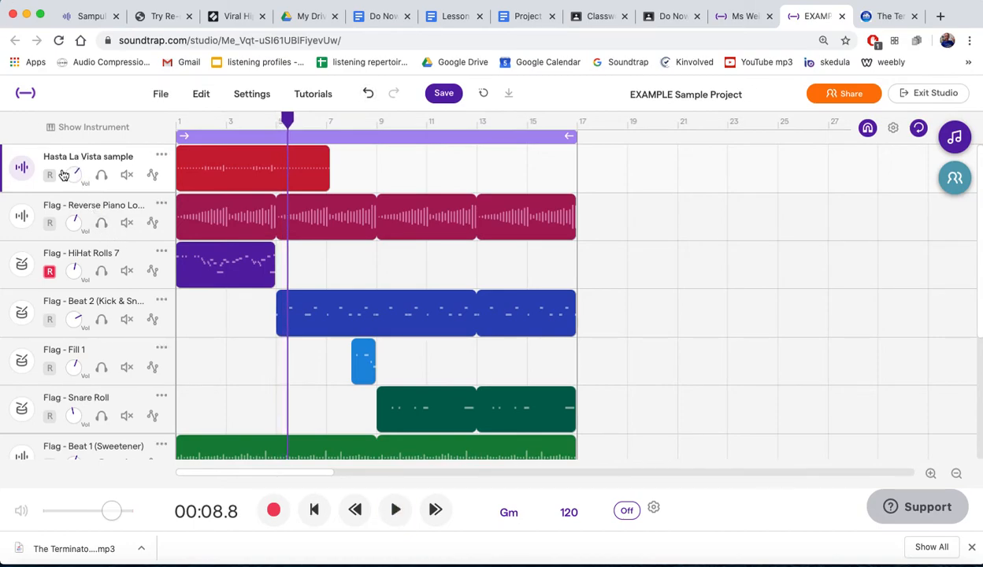
{"action": "left_click_drag", "start_coordinate": [74, 173], "coordinate": [111, 224]}
{"action": "right_click", "coordinate": [202, 180]}
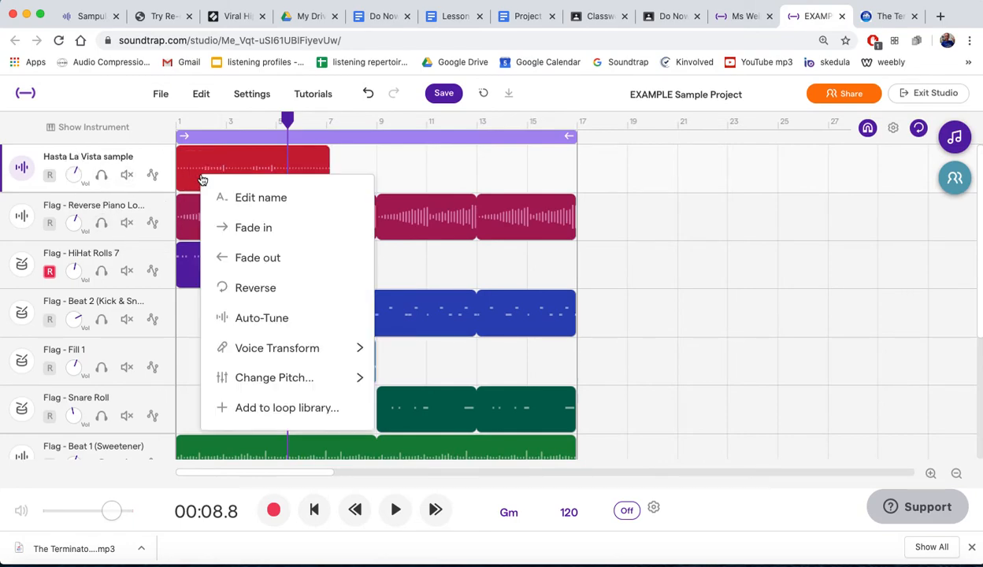
{"action": "left_click", "coordinate": [239, 157]}
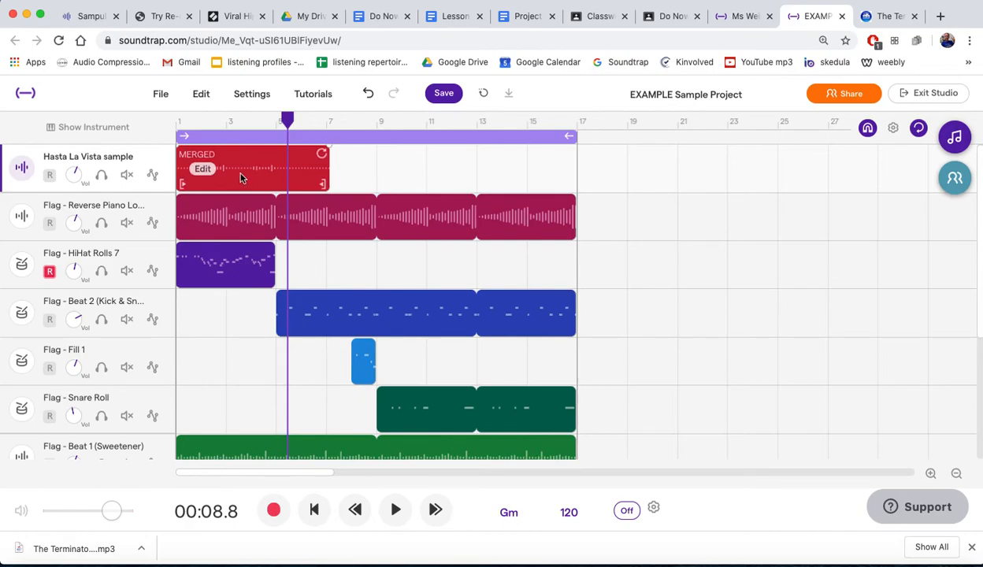
- Apply the + Fifth voice transform to the merged vocal region and play it from bar 1
{"action": "right_click", "coordinate": [199, 174]}
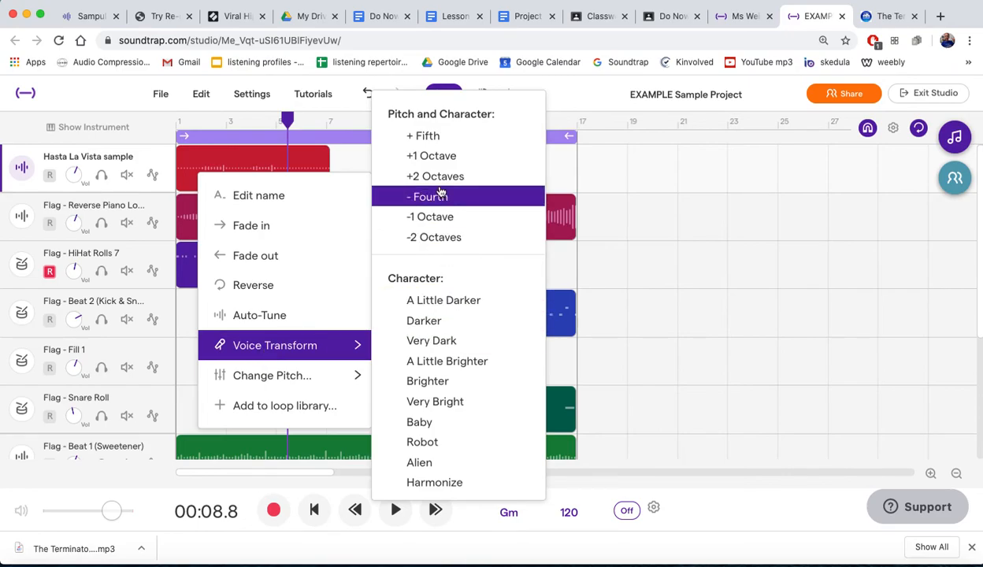
{"action": "left_click", "coordinate": [429, 138]}
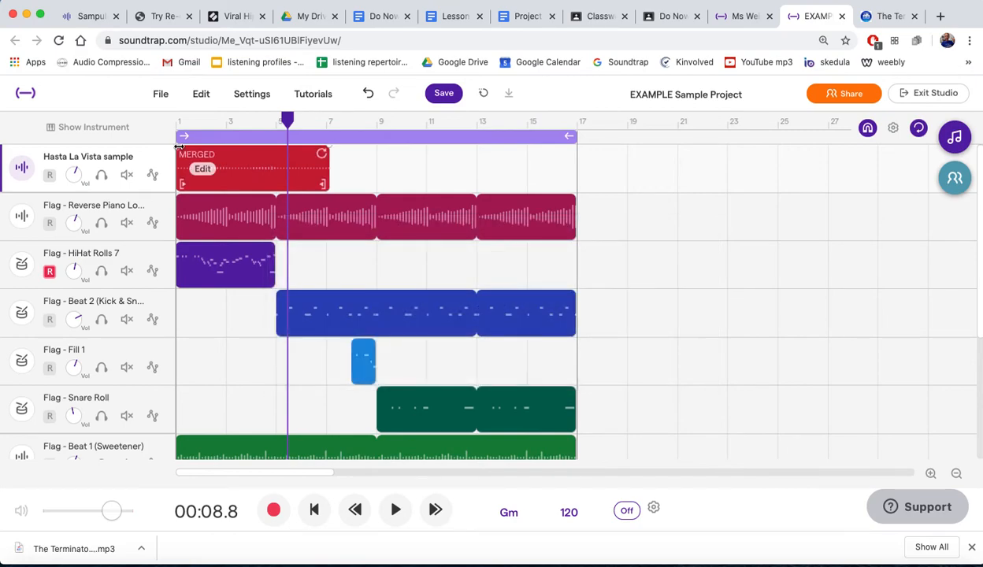
{"action": "left_click_drag", "start_coordinate": [288, 117], "coordinate": [178, 116]}
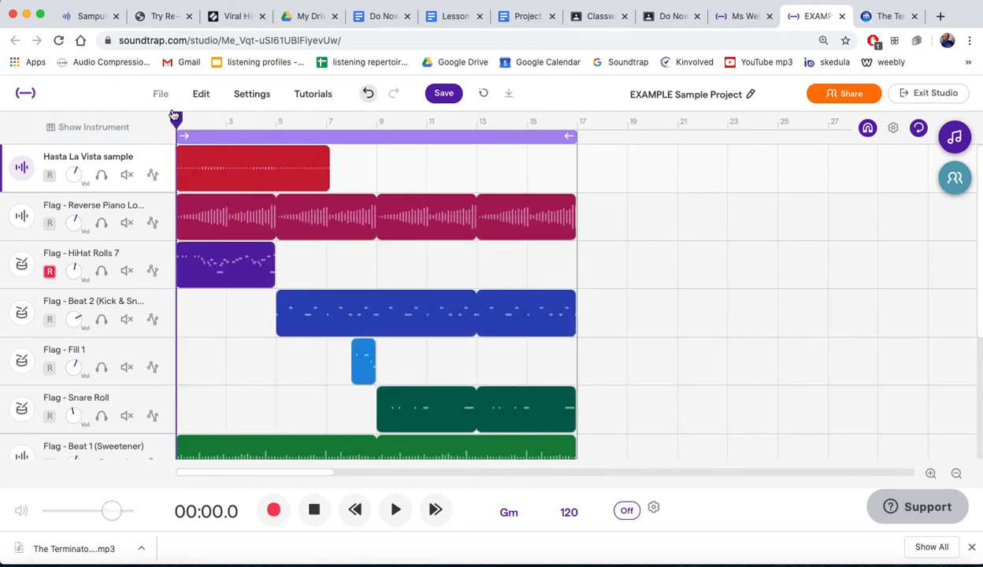
{"action": "key", "text": "space"}
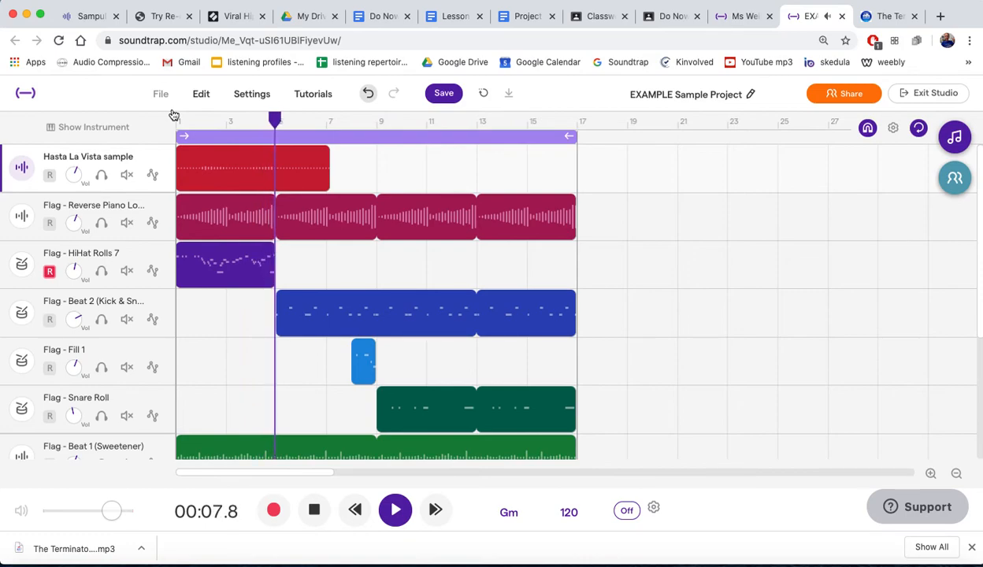
{"action": "key", "text": "space"}
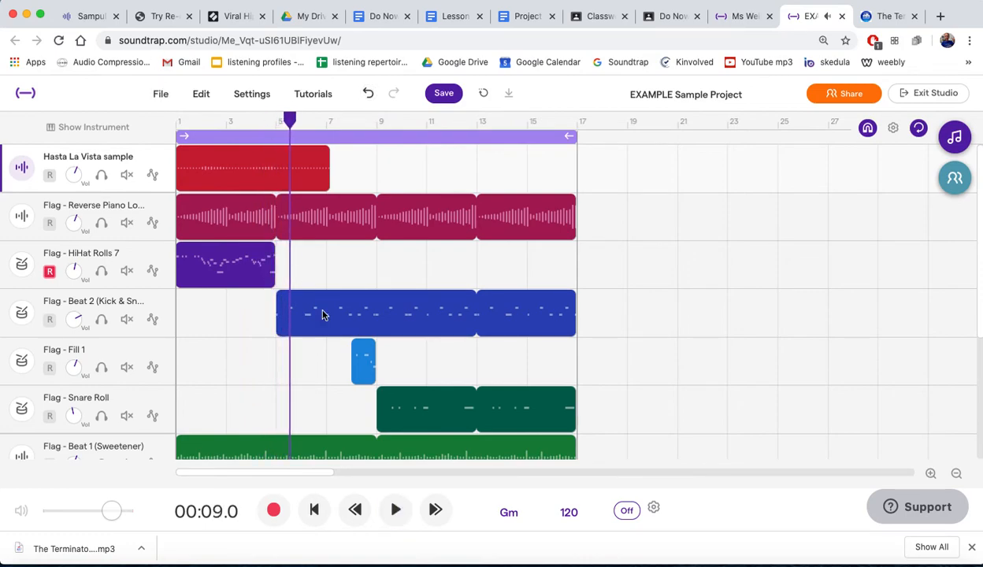
- Raise the computer's volume and play the full arrangement from bar 1
{"action": "scroll", "coordinate": [606, 286], "scroll_direction": "down", "scroll_amount": 5}
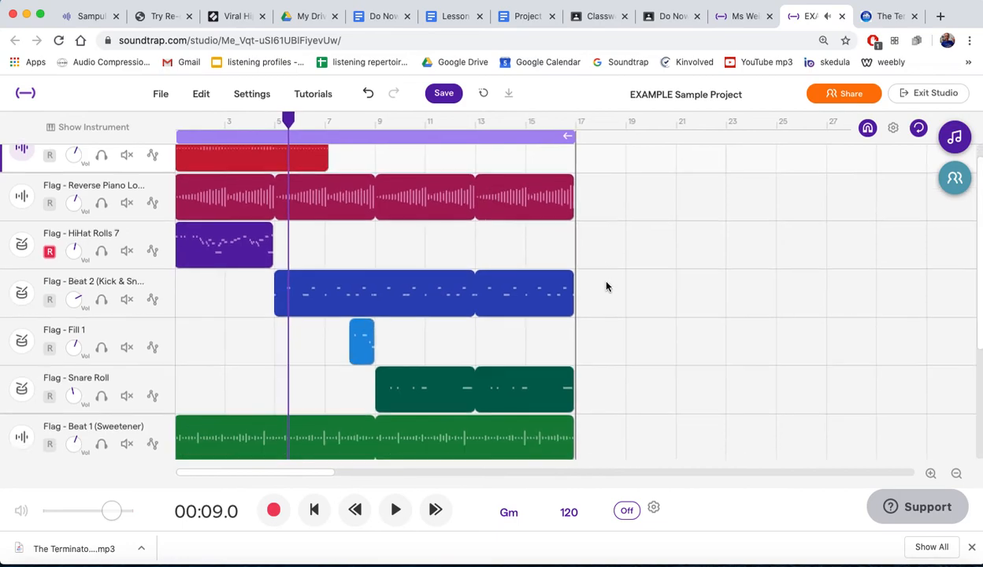
{"action": "scroll", "coordinate": [606, 286], "scroll_direction": "up", "scroll_amount": 5}
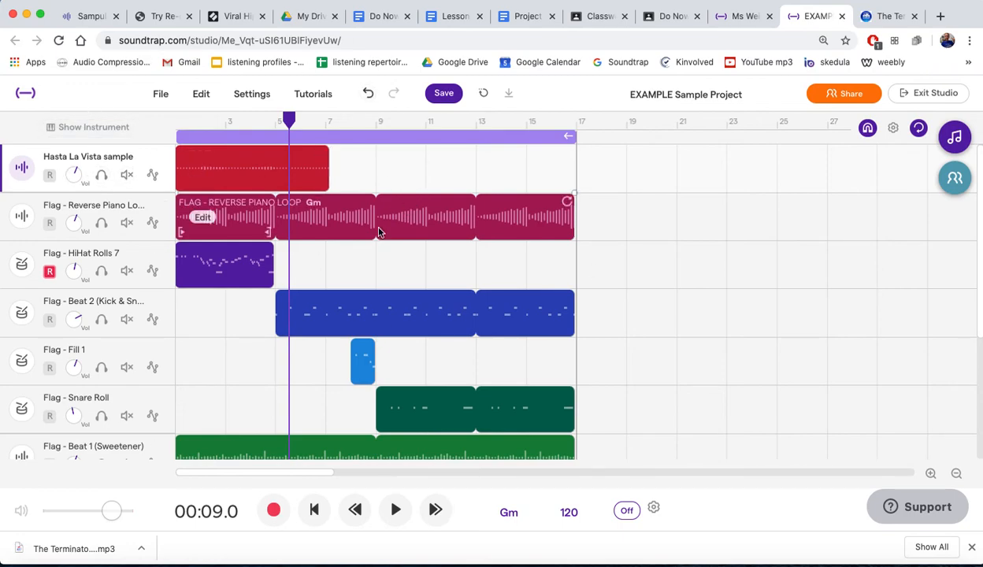
{"action": "scroll", "coordinate": [356, 285], "scroll_direction": "down", "scroll_amount": 3}
{"action": "scroll", "coordinate": [356, 285], "scroll_direction": "up", "scroll_amount": 3}
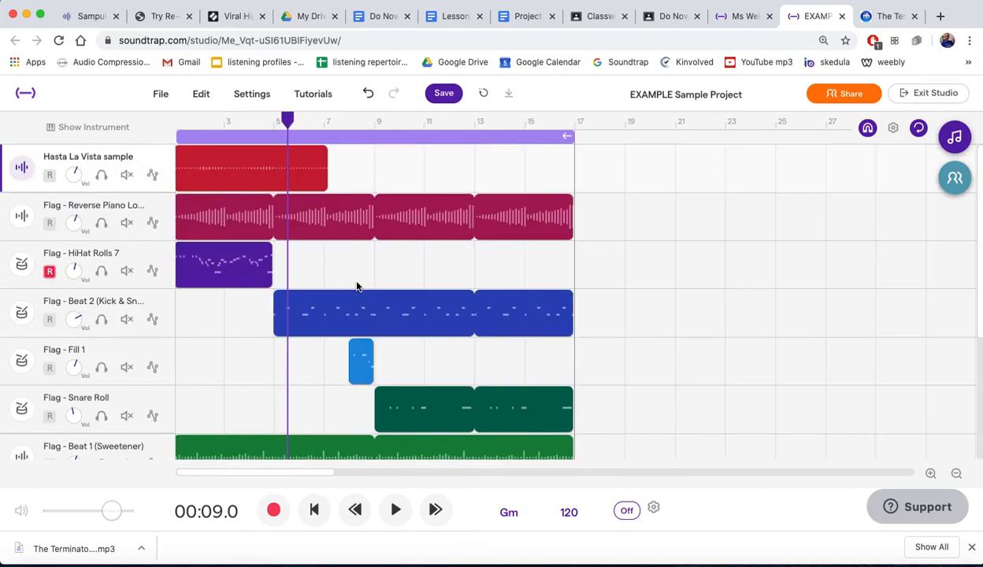
{"action": "left_click_drag", "start_coordinate": [287, 120], "coordinate": [145, 120]}
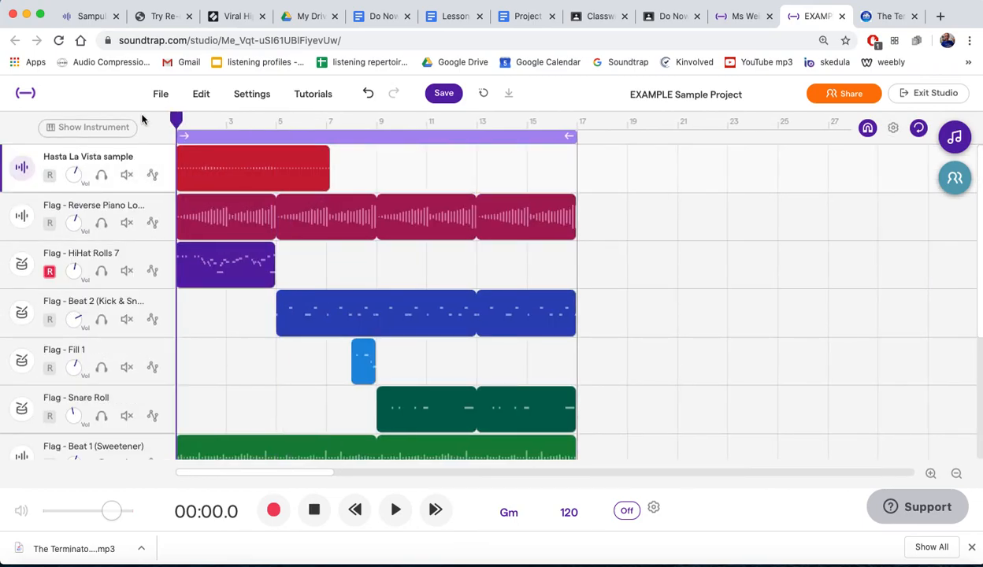
{"action": "key", "text": "XF86AudioRaiseVolume"}
{"action": "key", "text": "space"}
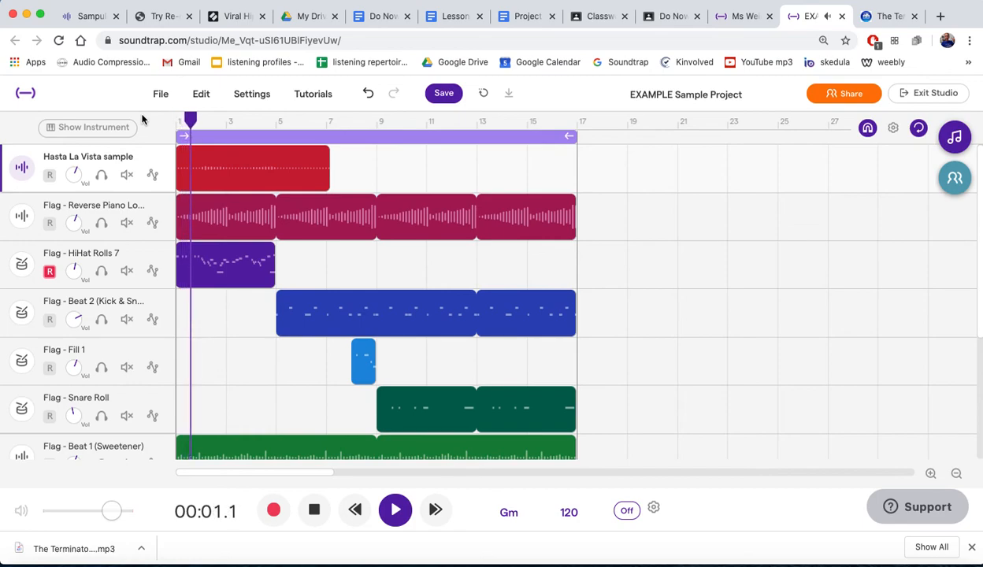